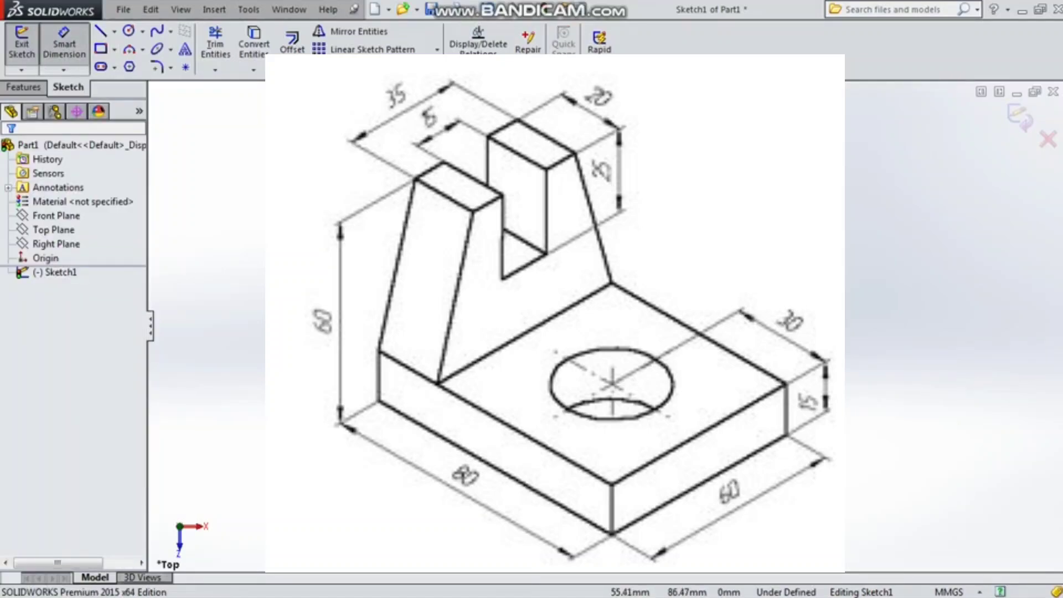
Dimension the base rectangle to 80 mm wide and 60 mm high
left_click(575, 186)
left_click(576, 165)
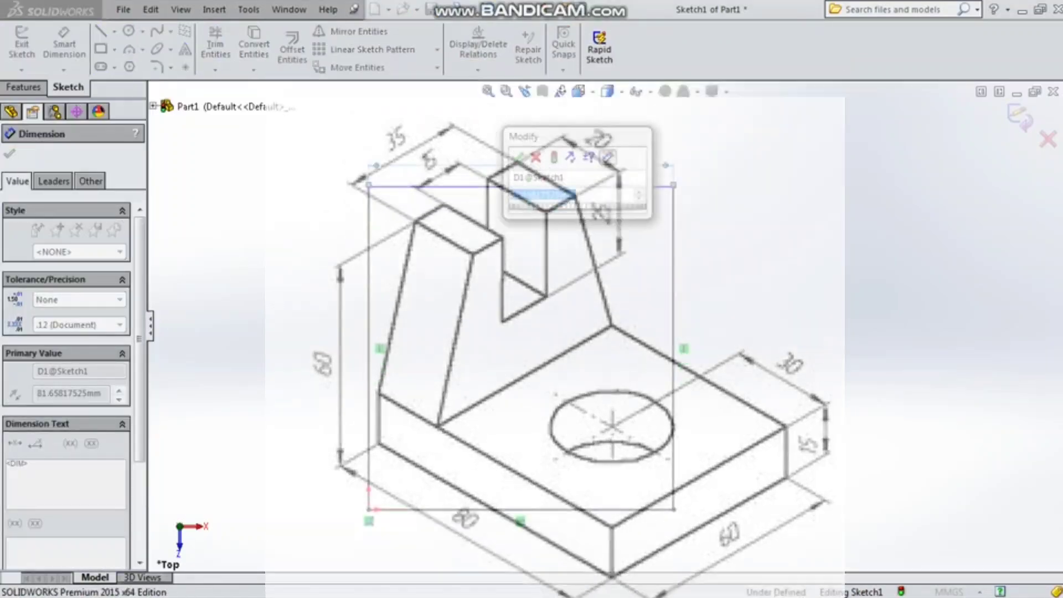
type("80")
key("Return")
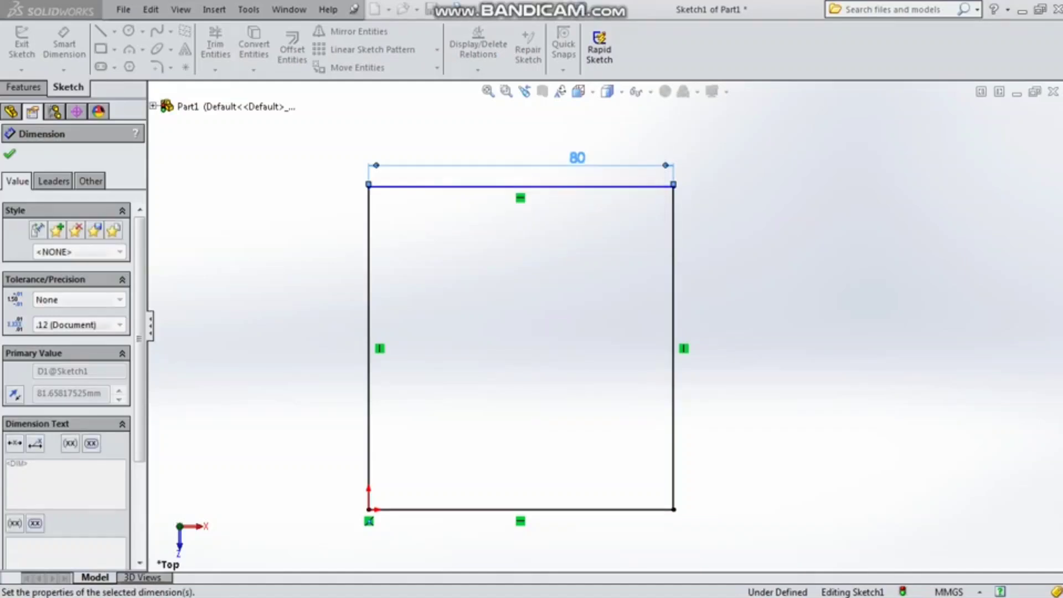
left_click(673, 283)
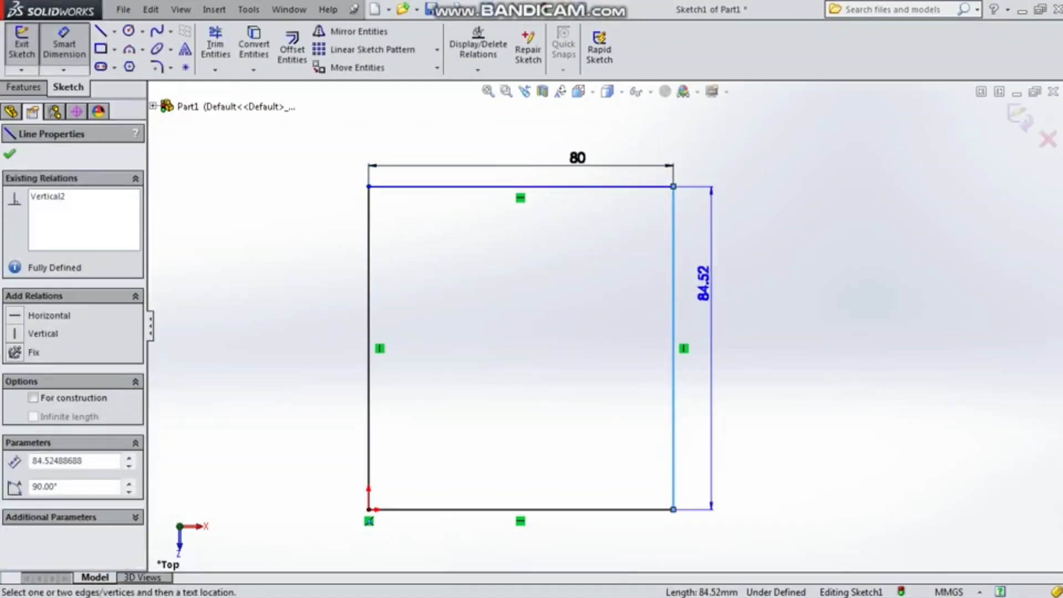
left_click(703, 284)
type("60")
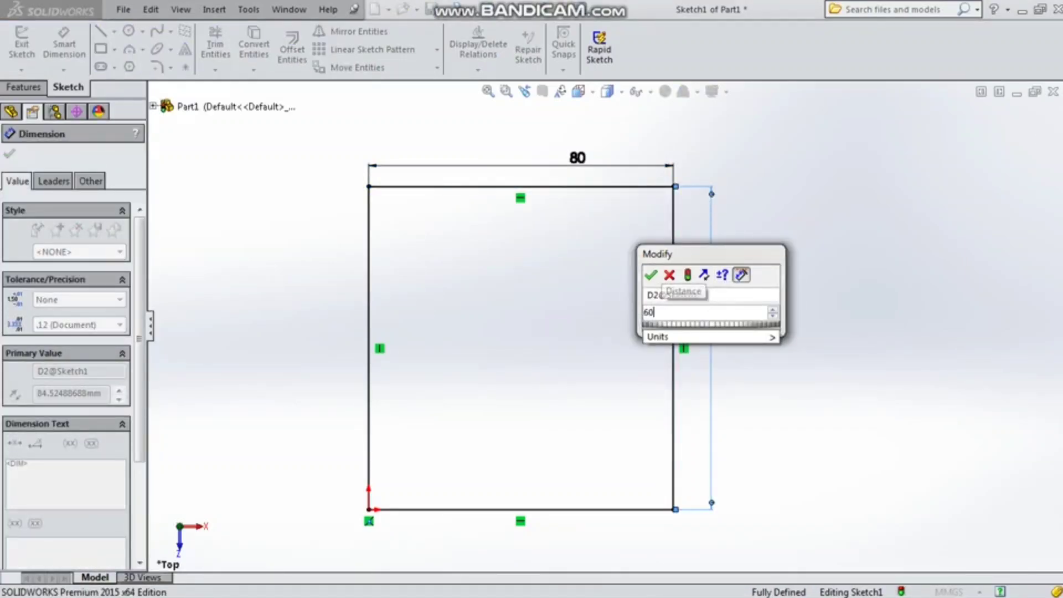
key("Return")
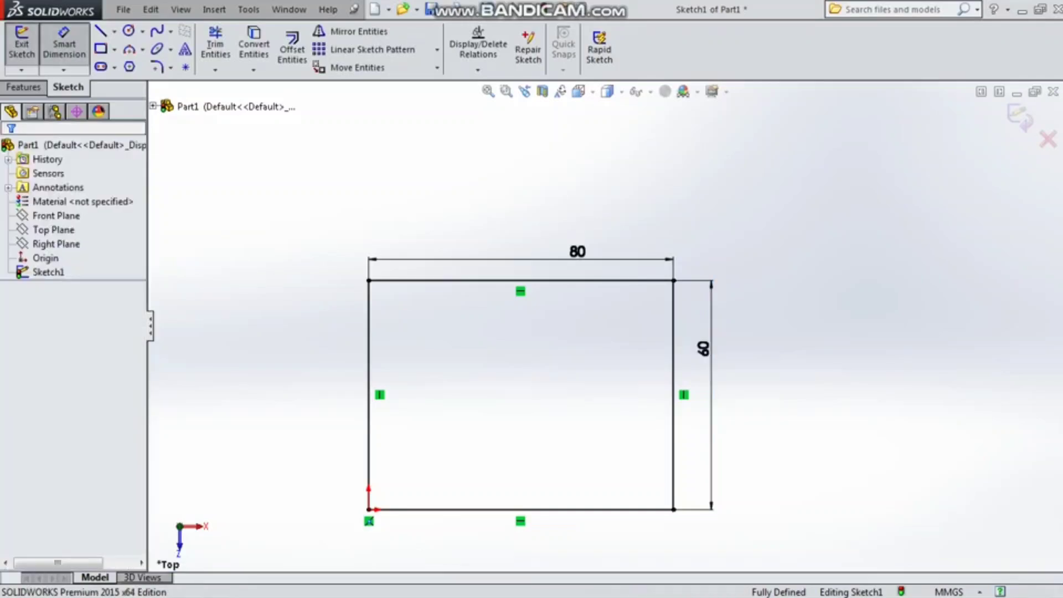
Extrude the 80 by 60 mm rectangle as a blind boss 15 mm deep
key("z")
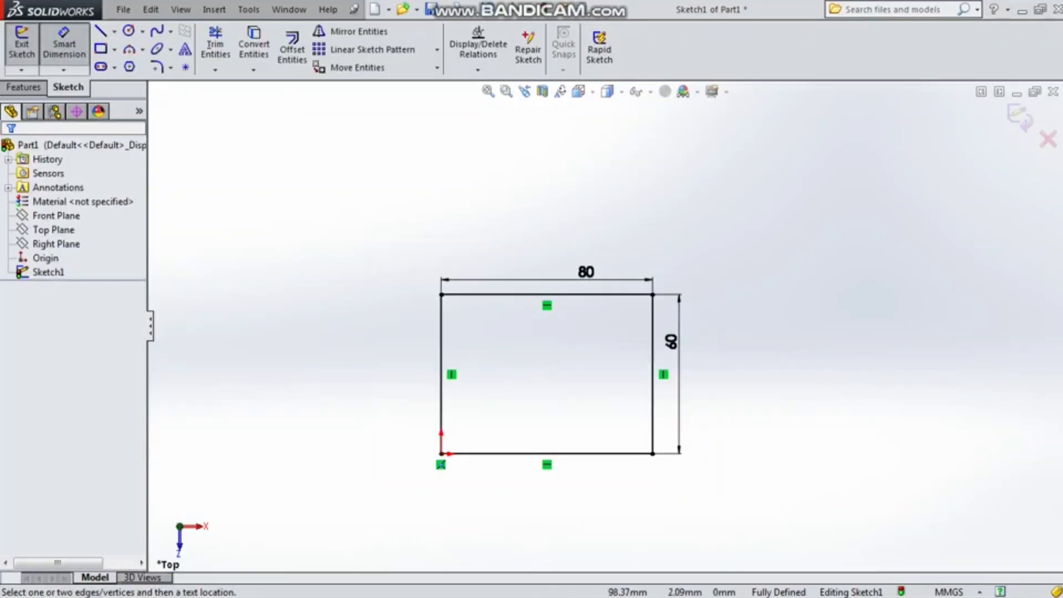
key("ctrl+7")
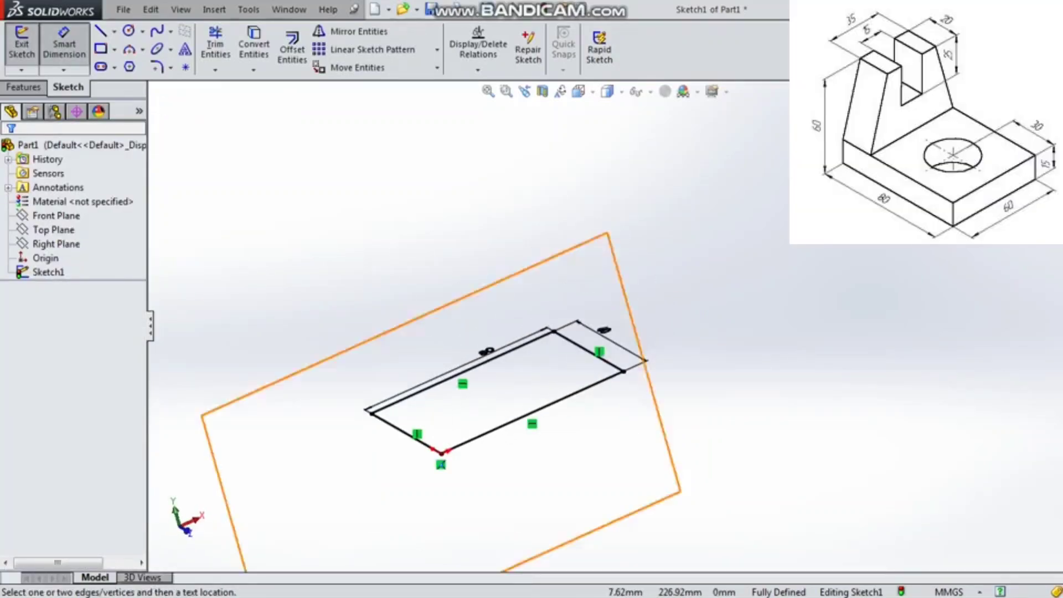
left_click(23, 87)
left_click(29, 48)
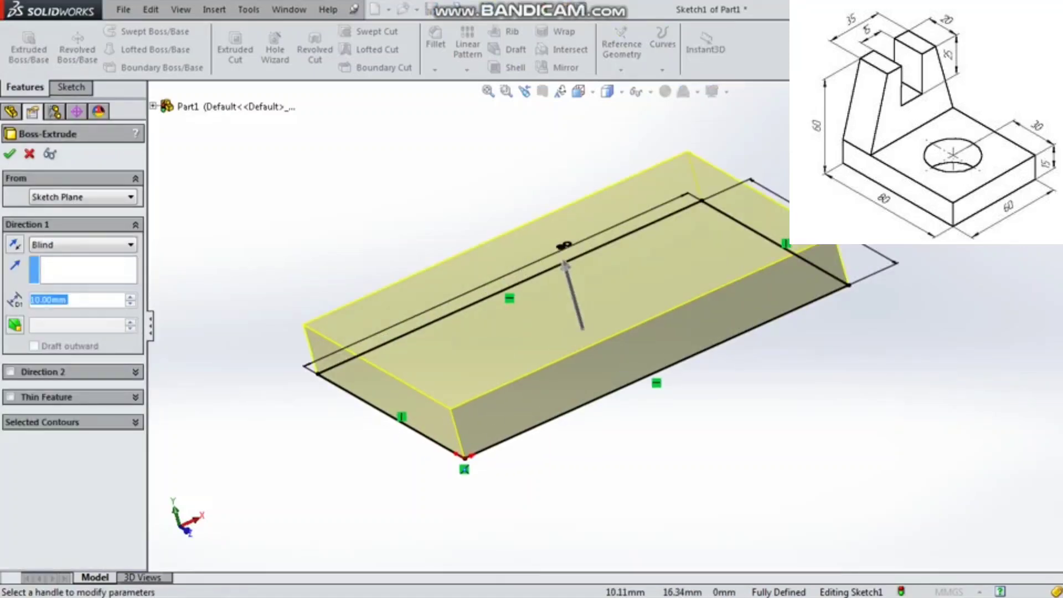
type("15")
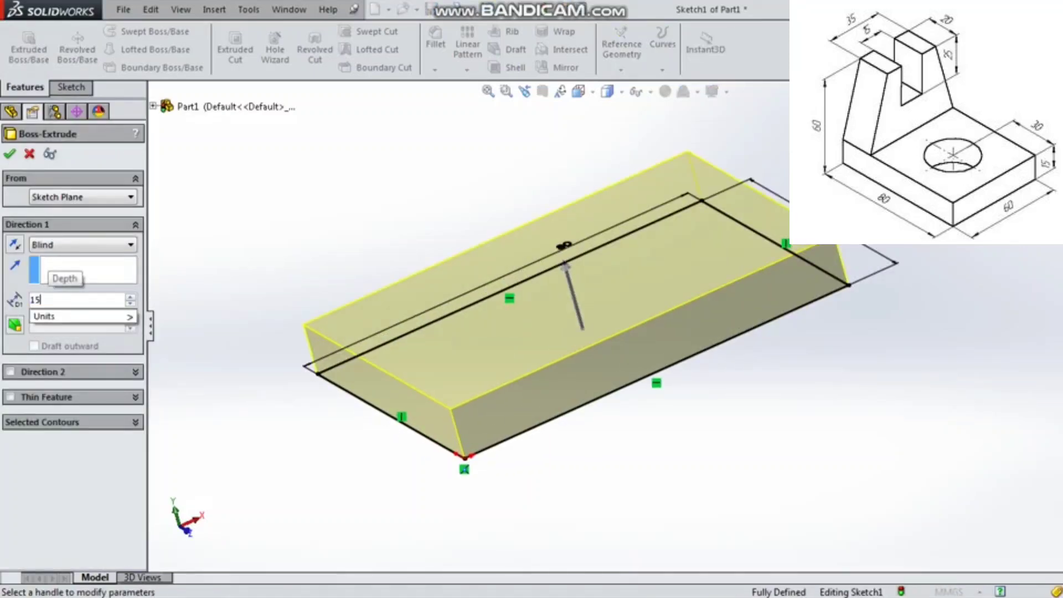
key("Return")
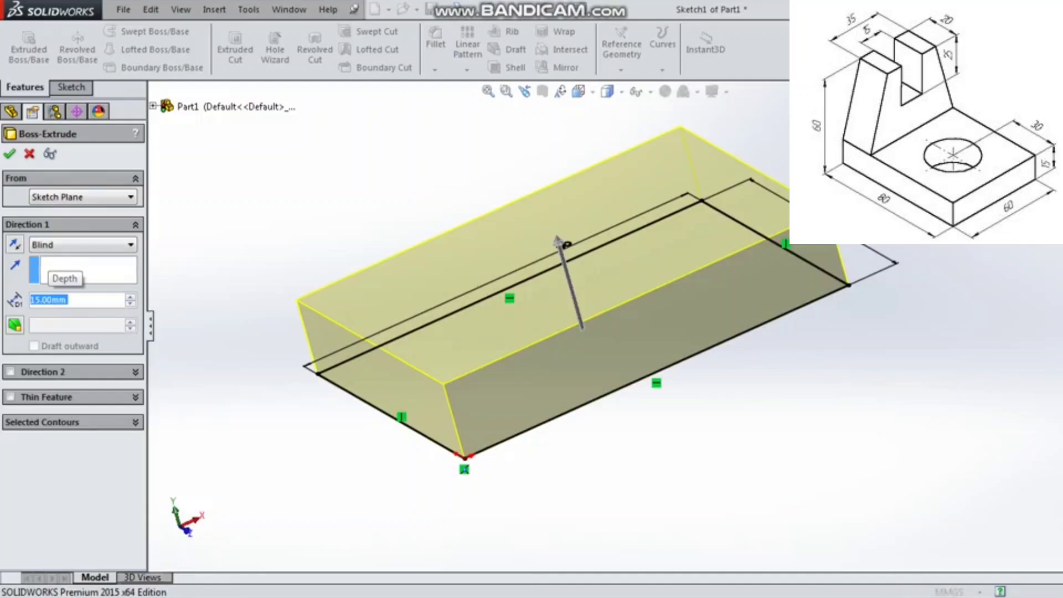
key("ctrl+7")
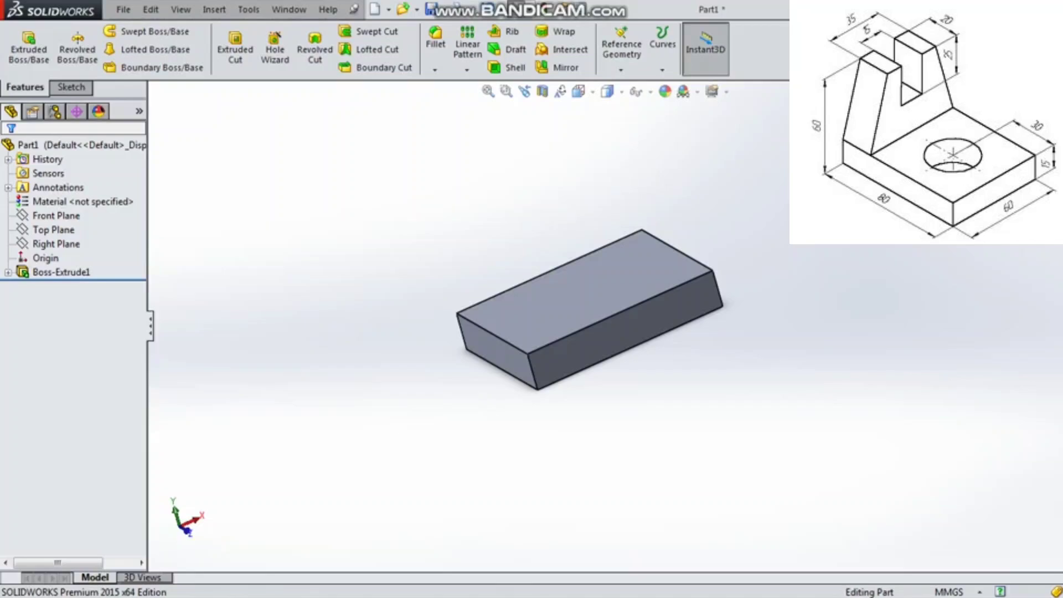
On the plate's top face, sketch a corner rectangle about 14 mm deep from the origin corner across the full width to the opposite long edge
key("ctrl+7")
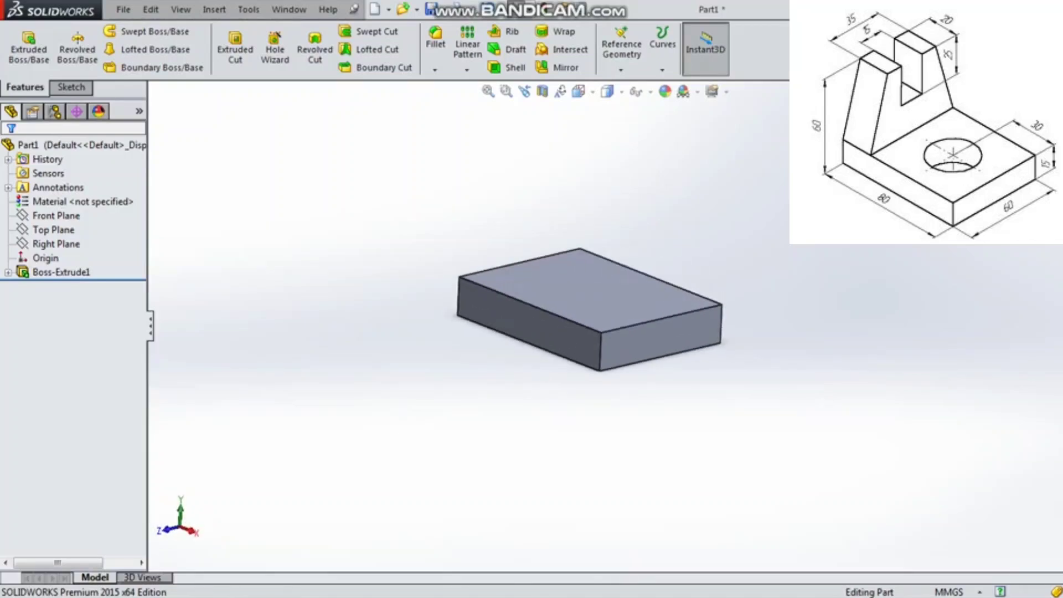
scroll(640, 262, "down", 3)
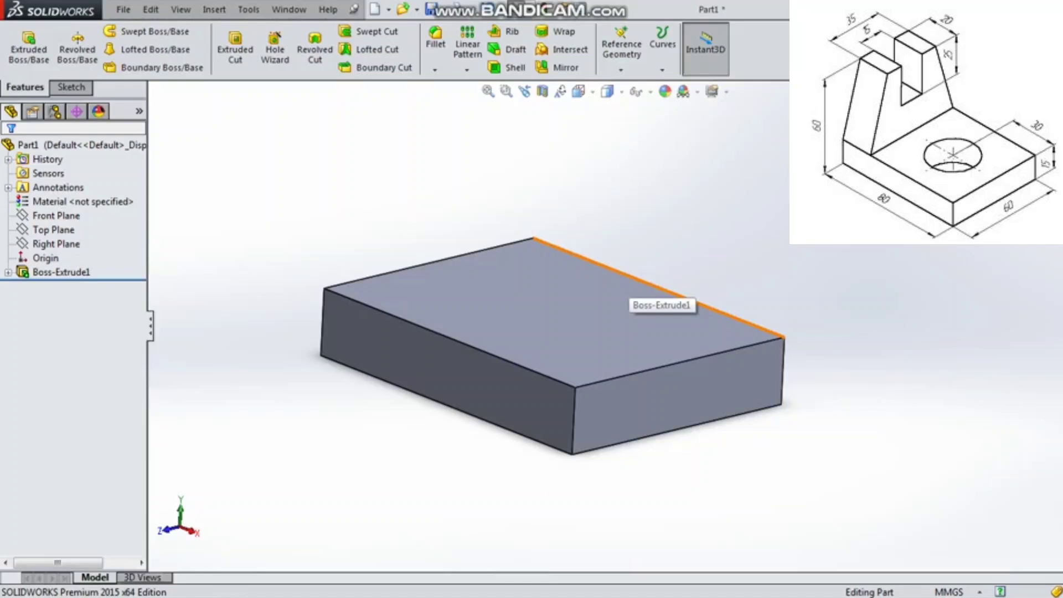
scroll(631, 299, "down", 3)
scroll(610, 251, "up", 3)
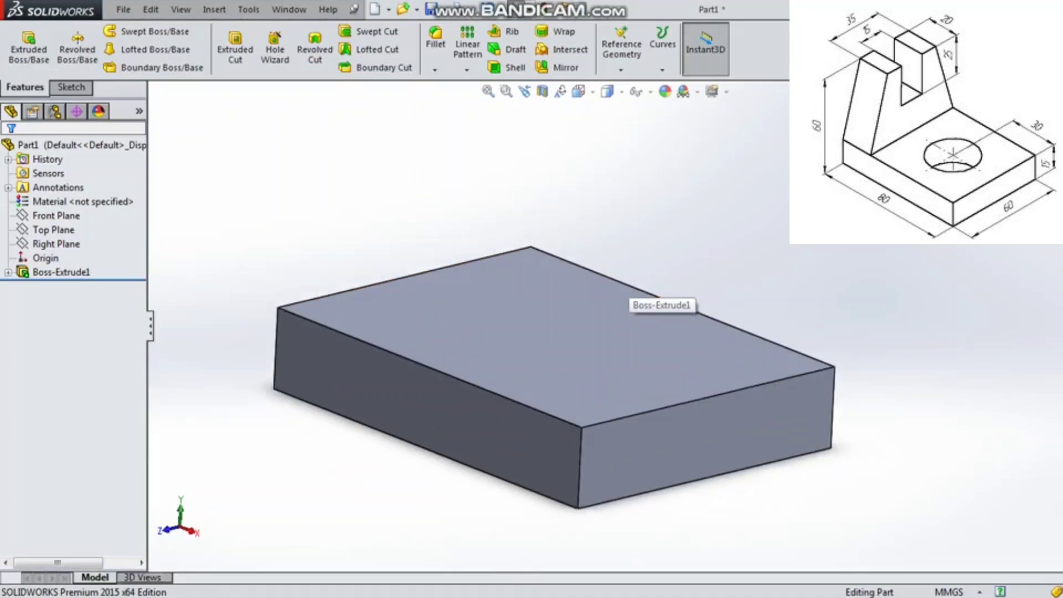
middle_click_drag(621, 289, 600, 334)
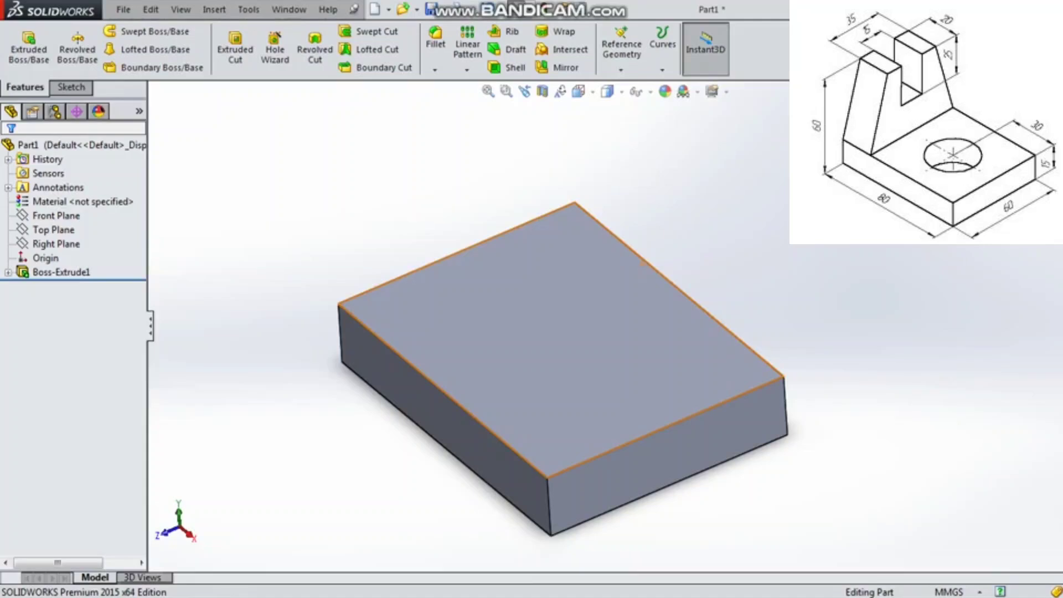
scroll(462, 267, "down", 2)
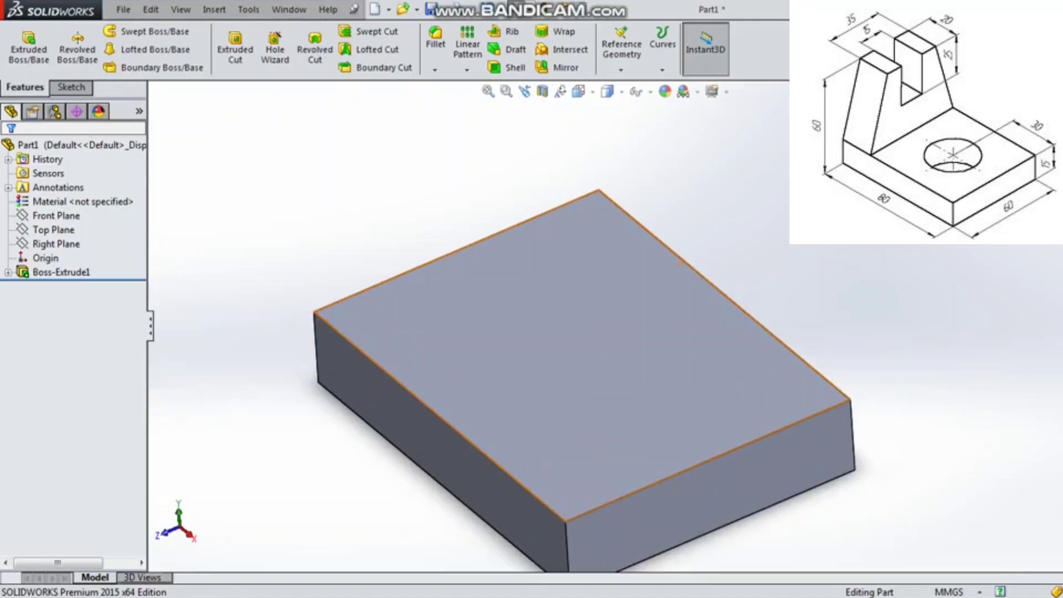
left_click(597, 401)
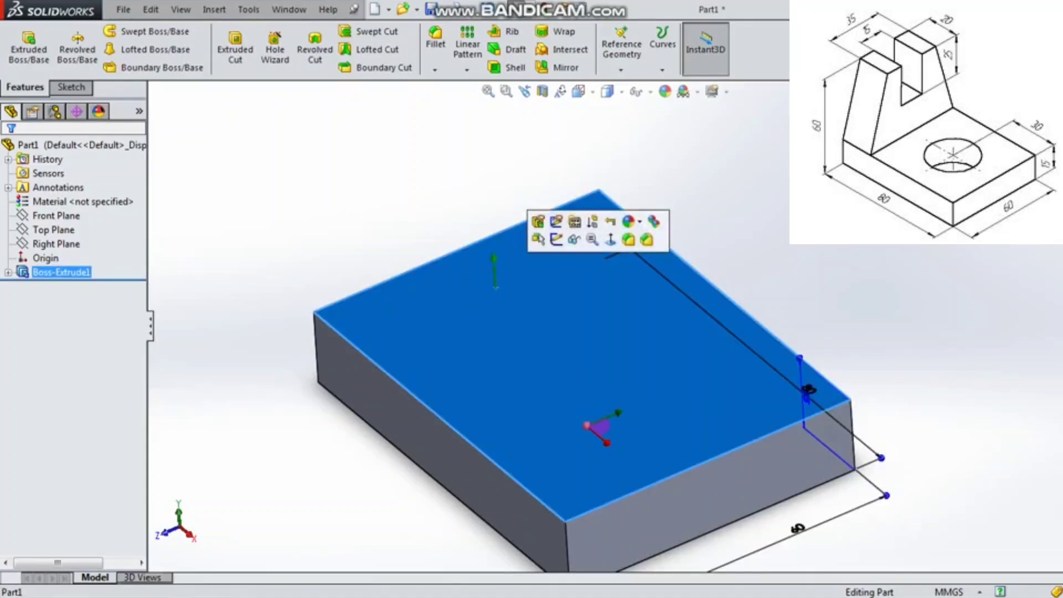
left_click(556, 240)
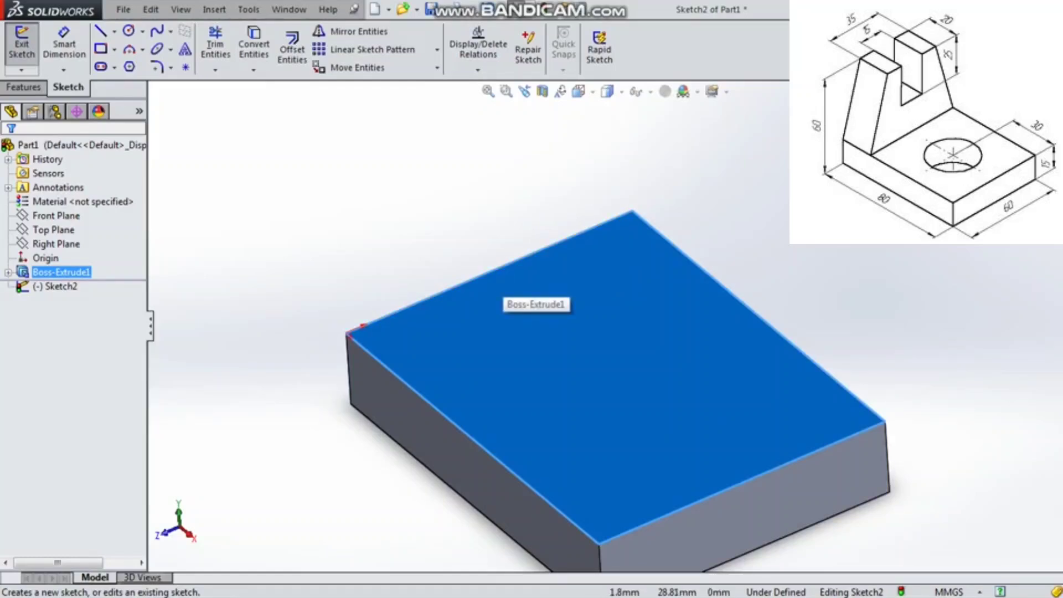
scroll(458, 274, "down", 1)
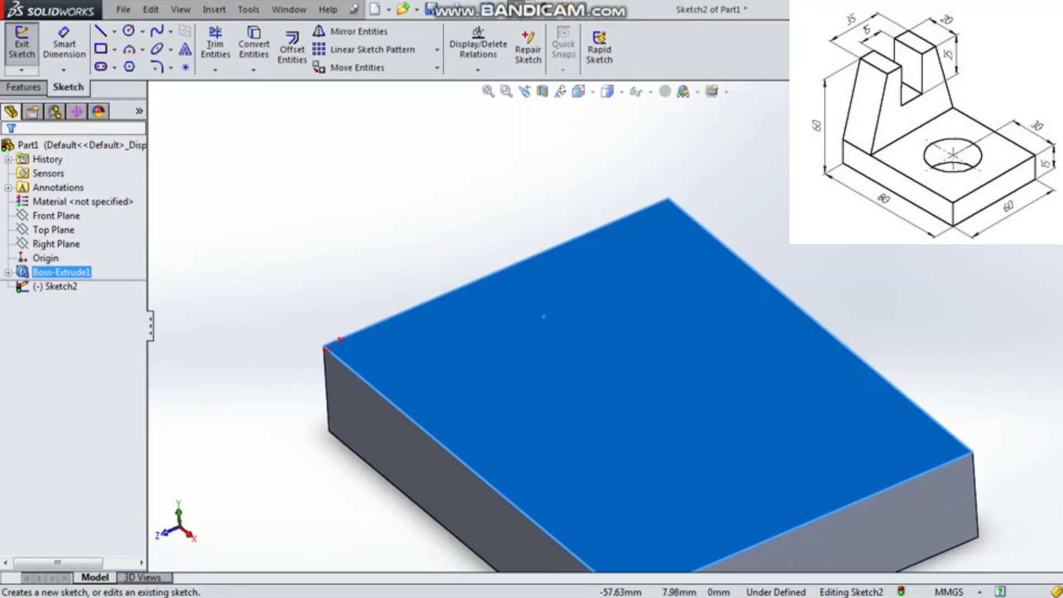
left_click(100, 48)
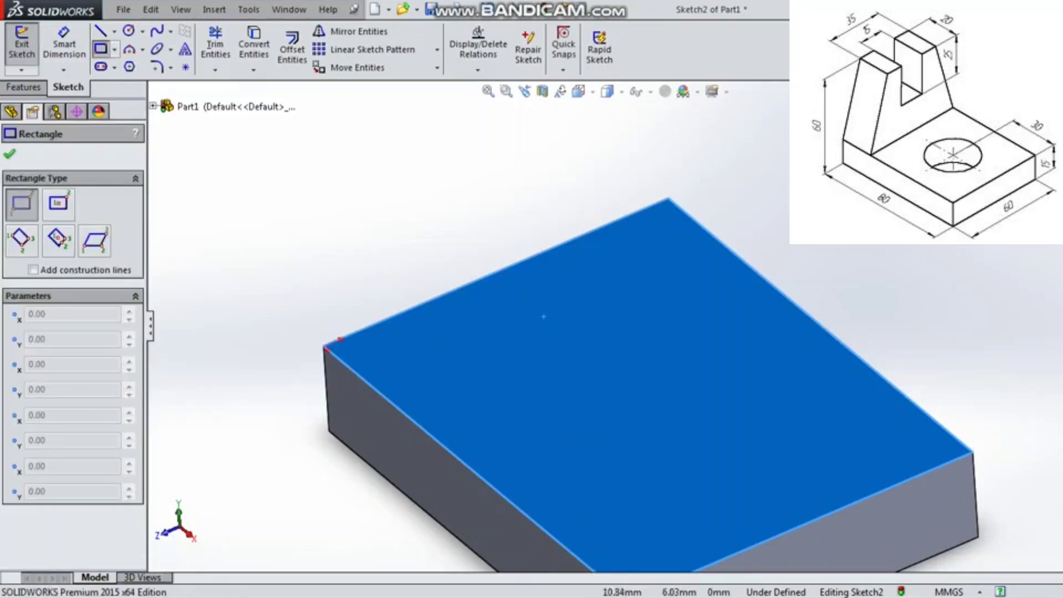
left_click(327, 347)
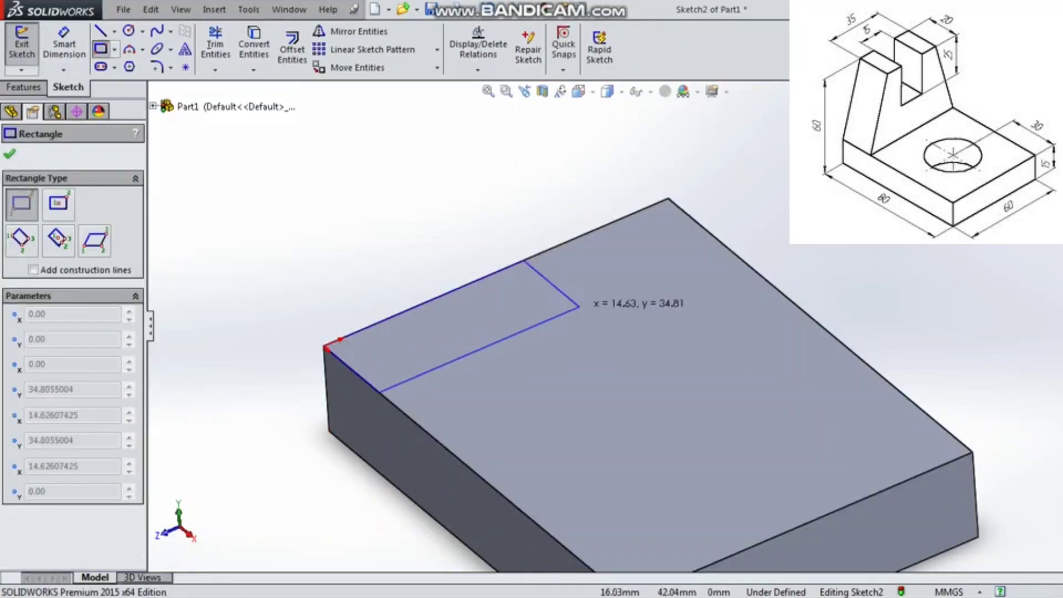
left_click(744, 260)
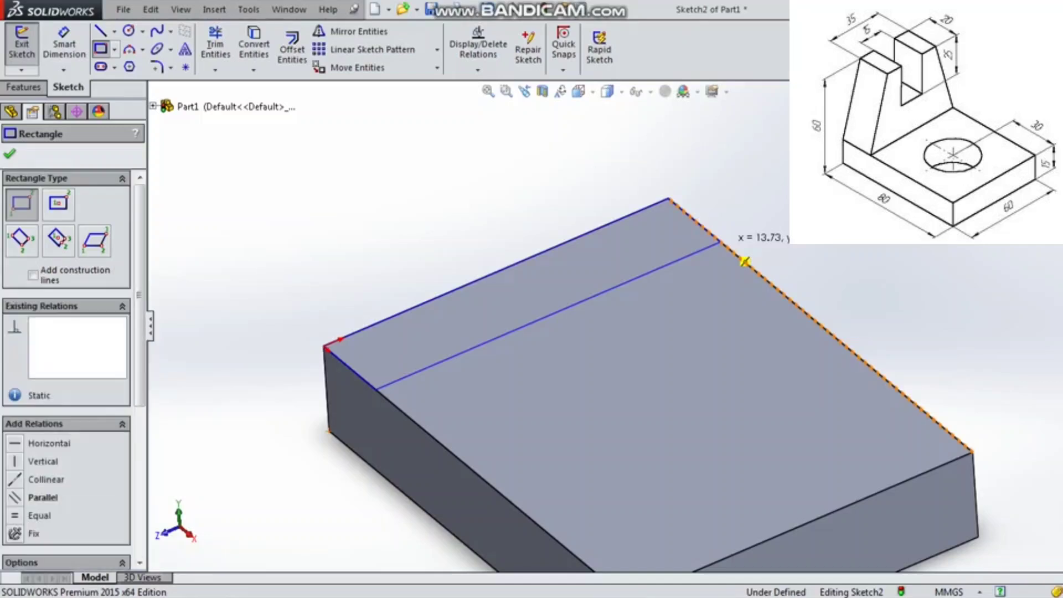
key("Escape")
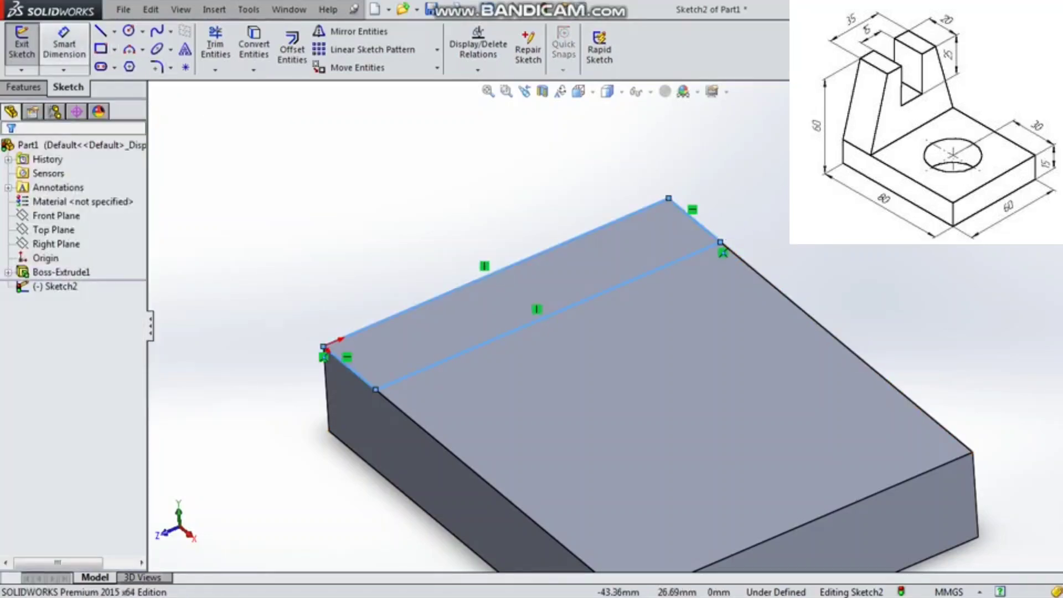
Dimension the short side of the rectangle on the top face to 20 mm
left_click(64, 49)
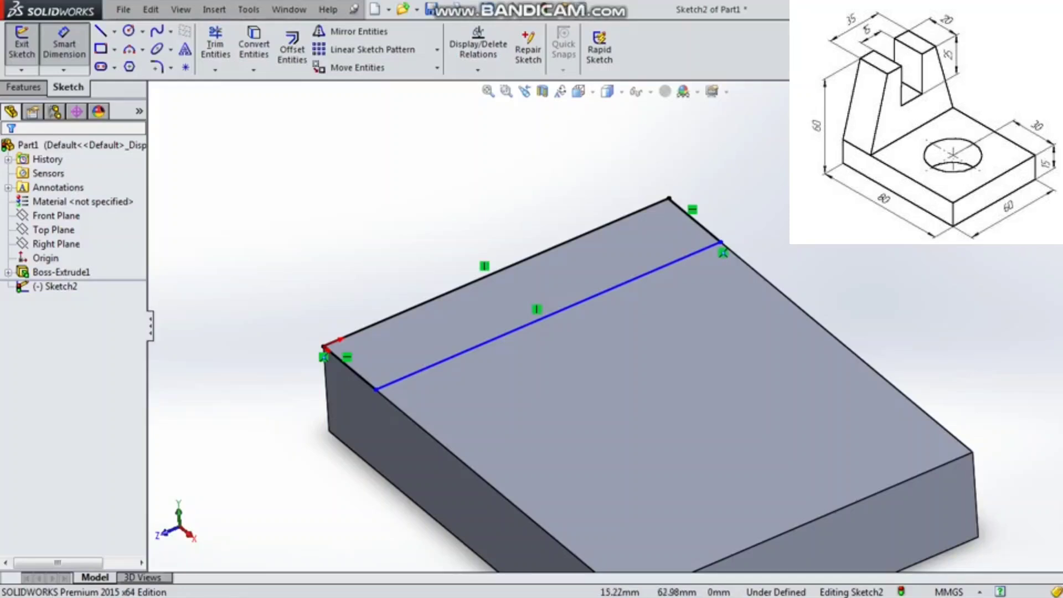
scroll(755, 221, "down", 2)
left_click(667, 222)
left_click(736, 185)
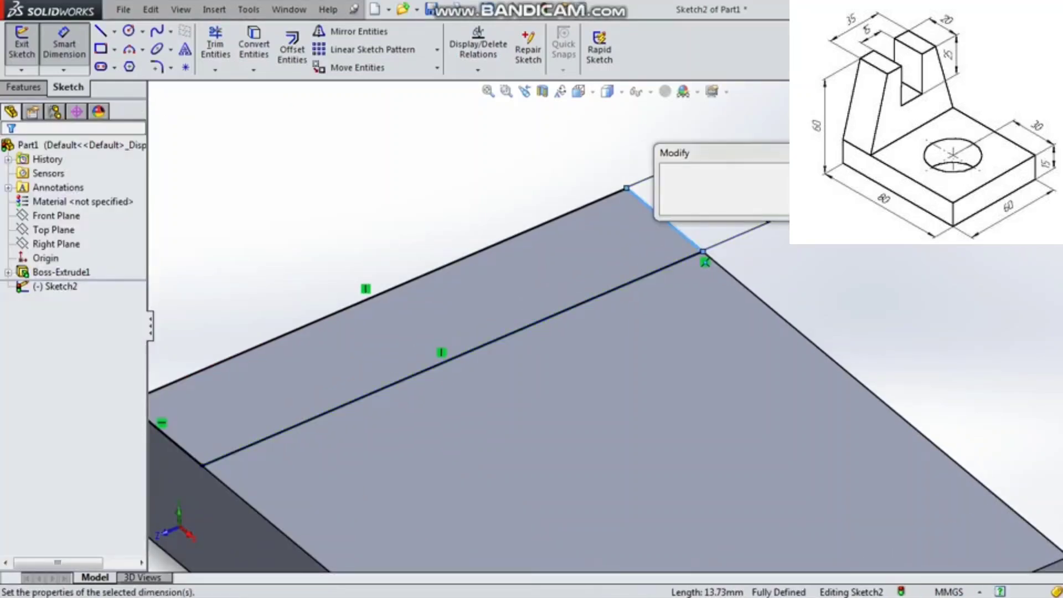
type("20")
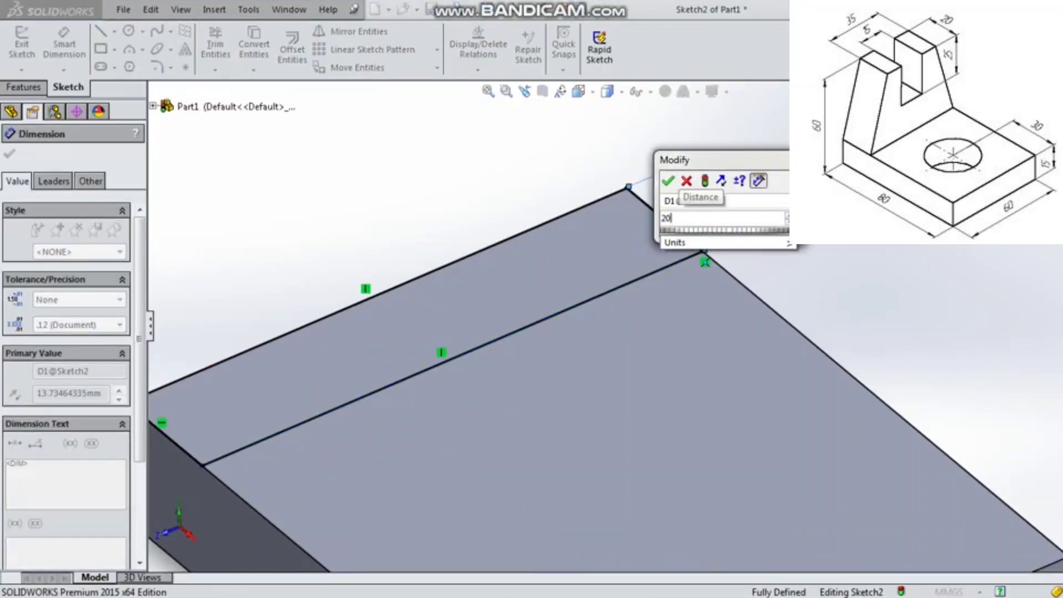
key("Return")
scroll(603, 365, "up", 3)
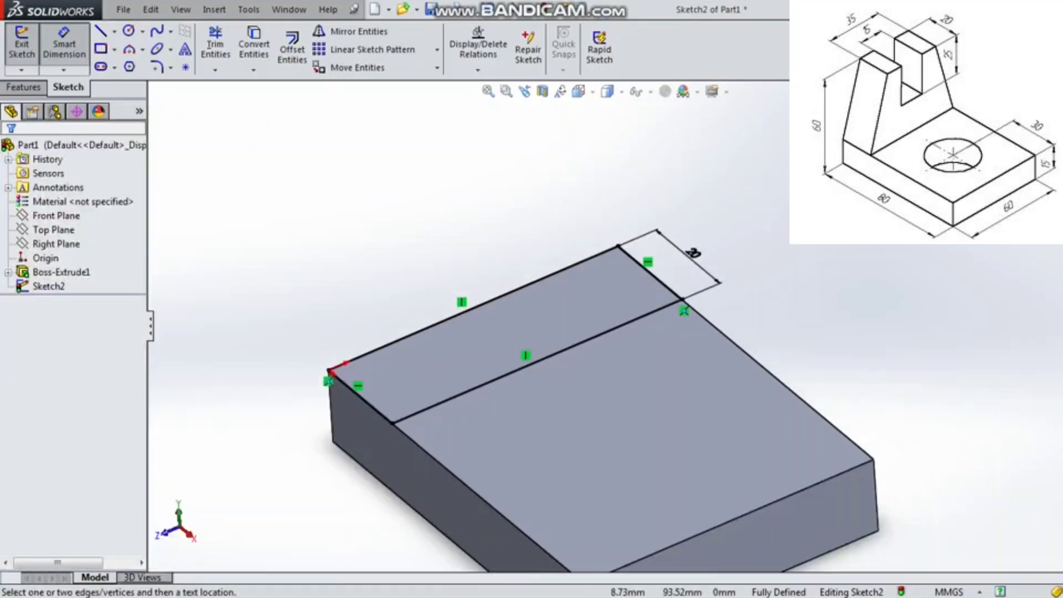
Extrude the 20 mm deep rectangle 45 mm upward, merged with the base plate, to form the upright wall
left_click(25, 86)
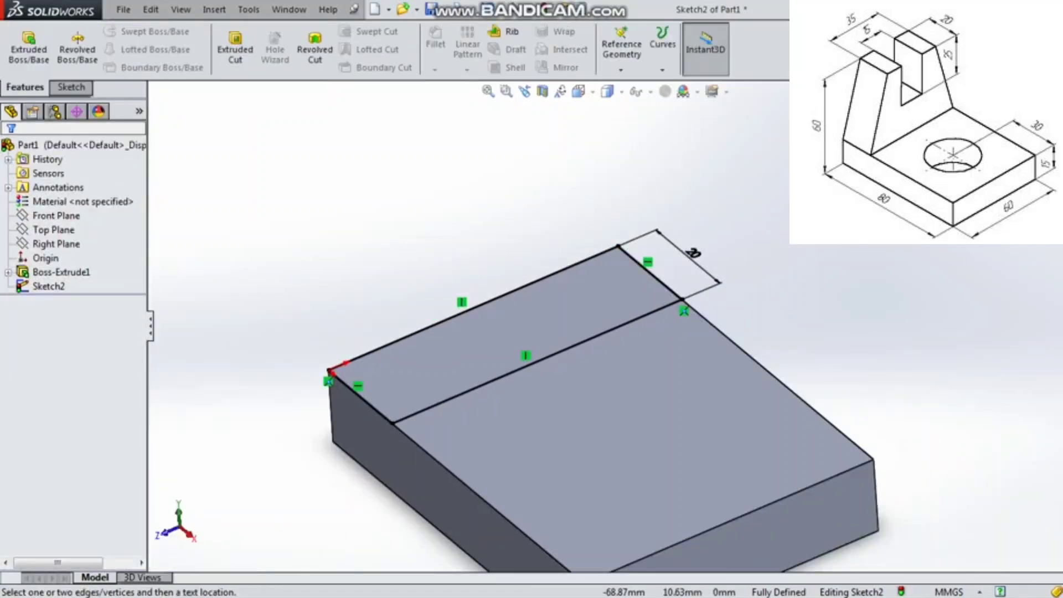
left_click(29, 49)
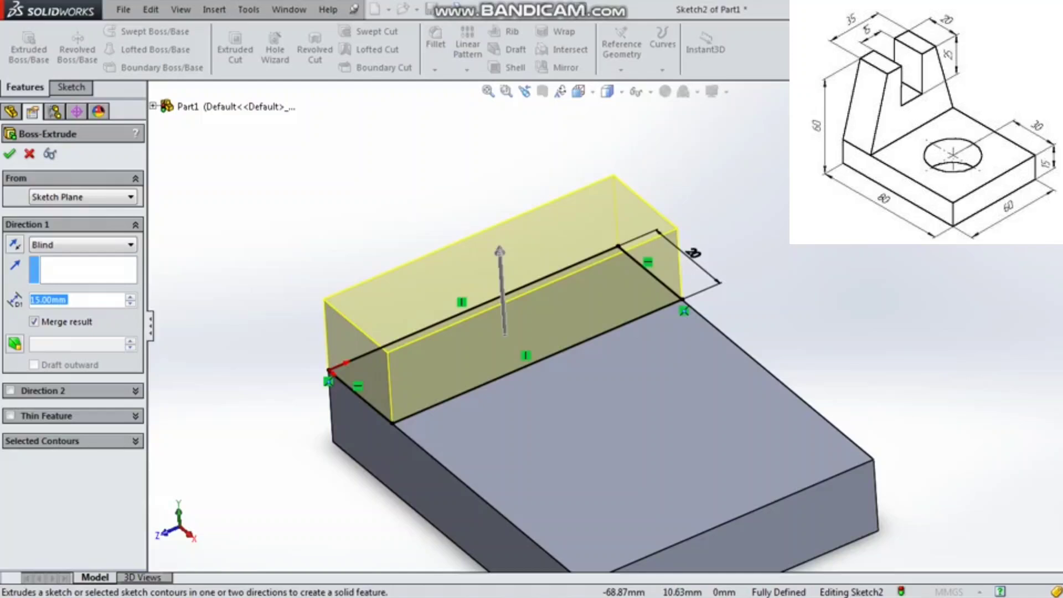
type("45")
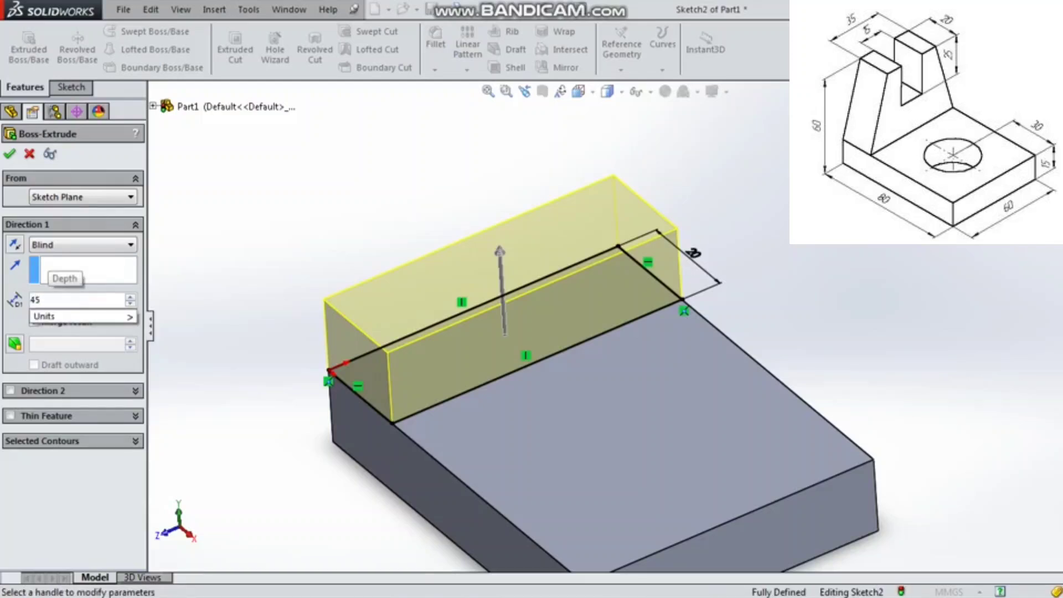
key("Return")
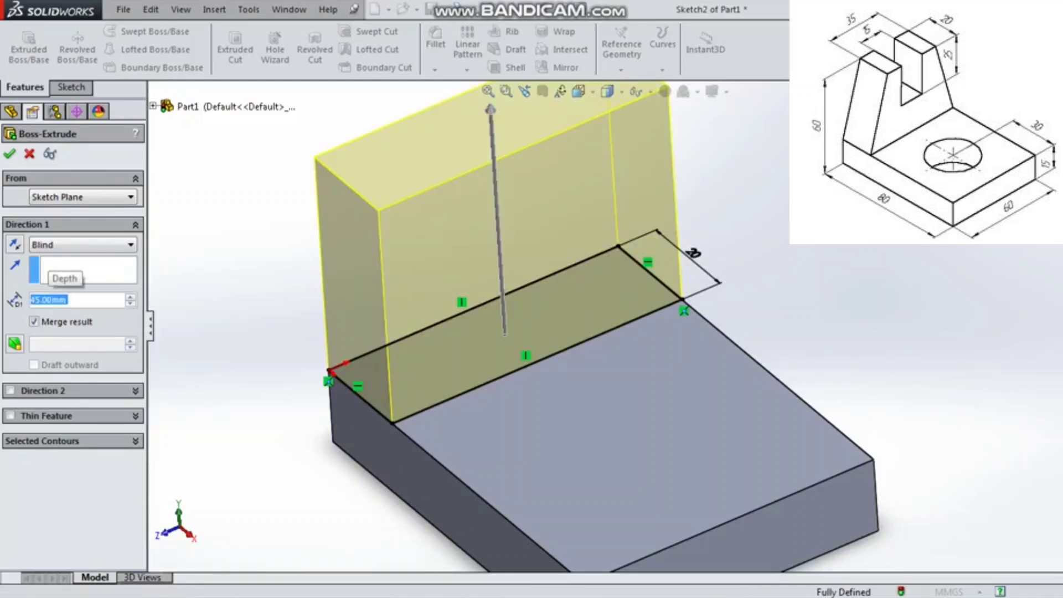
key("Return")
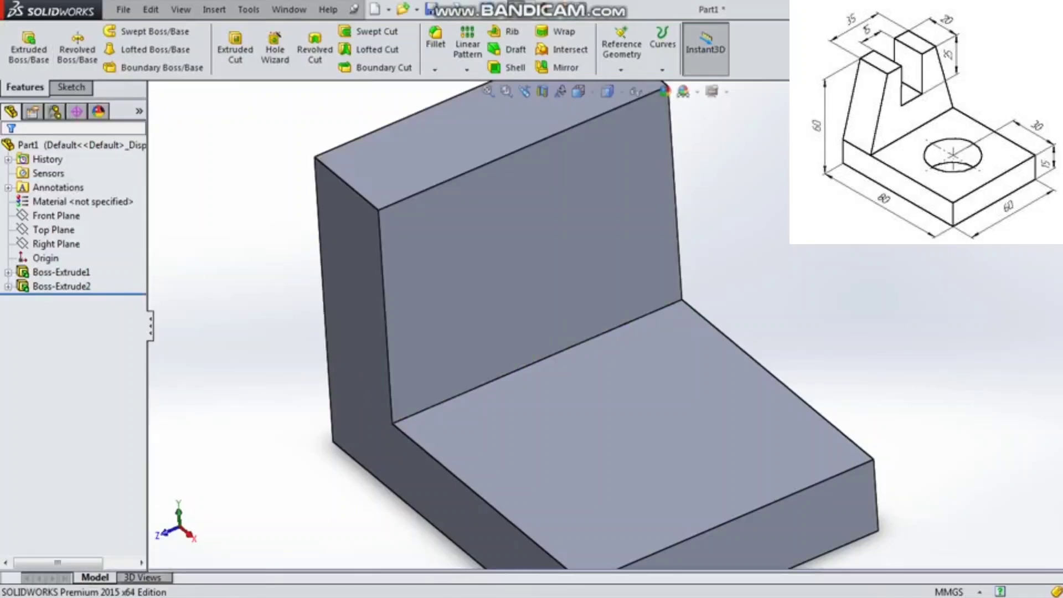
key("f")
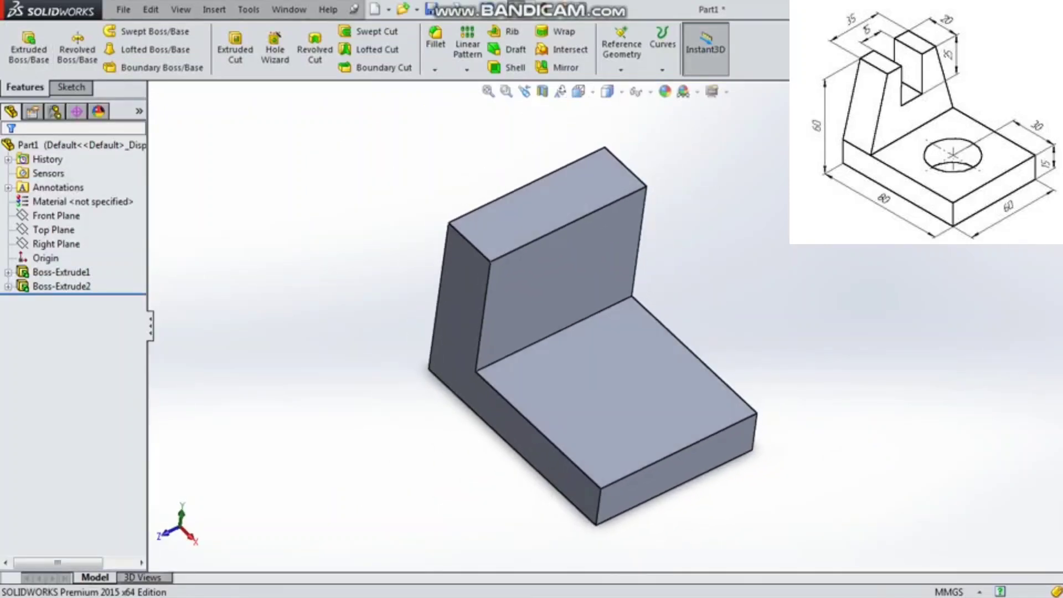
scroll(662, 280, "down", 2)
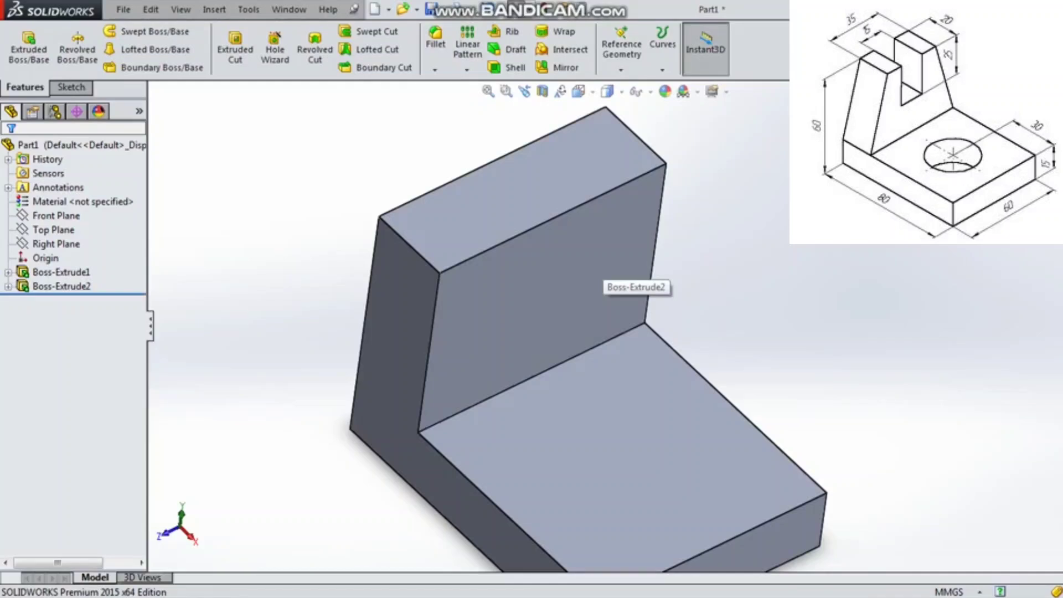
scroll(495, 282, "down", 1)
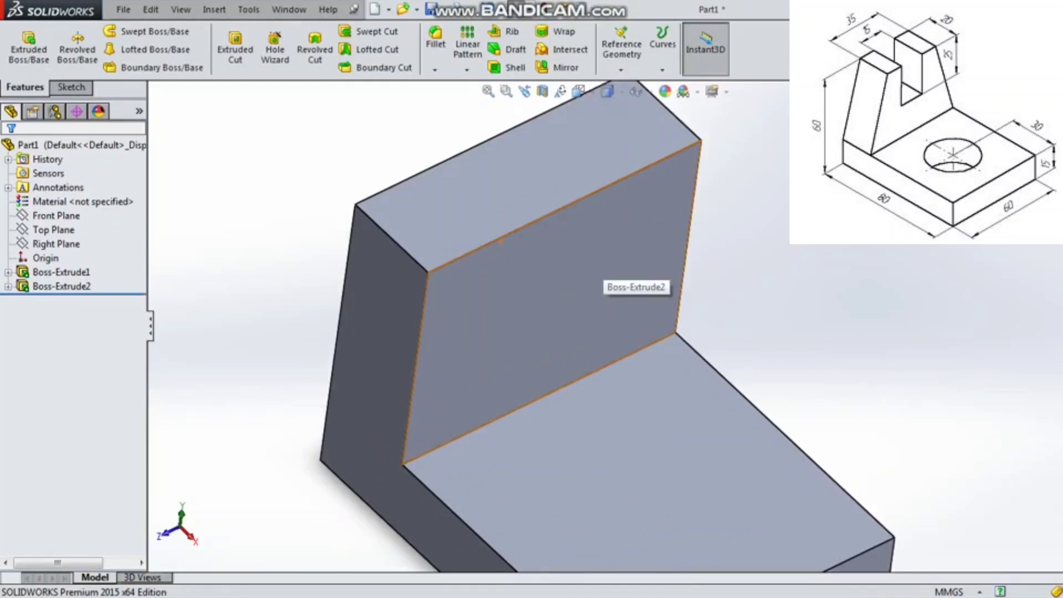
On the upright wall's front face, sketch a vertical centerline about 49 mm long from the lower edge's midpoint to above the wall
left_click(603, 276)
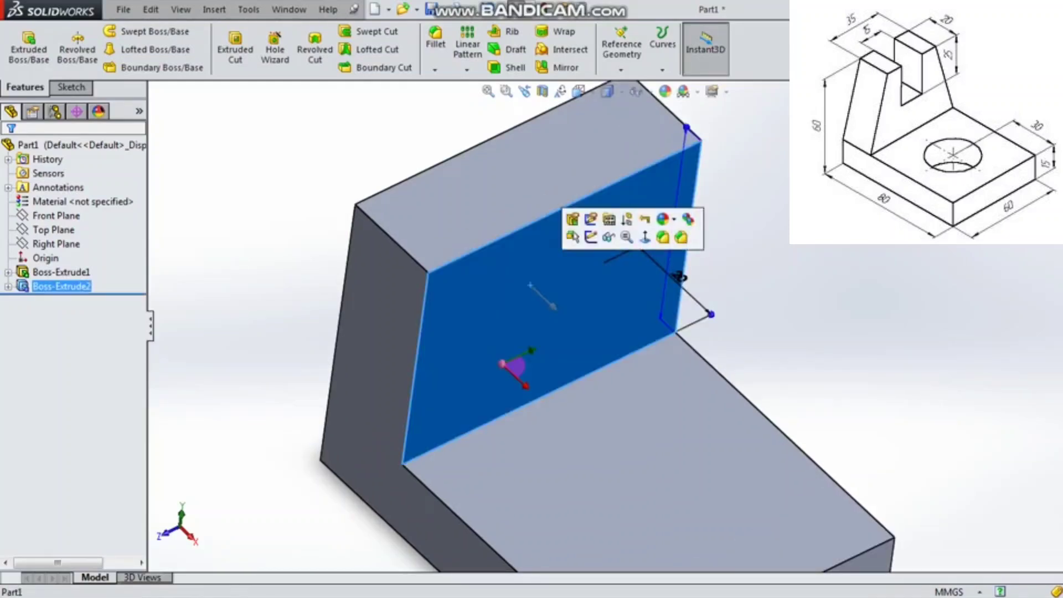
left_click(588, 239)
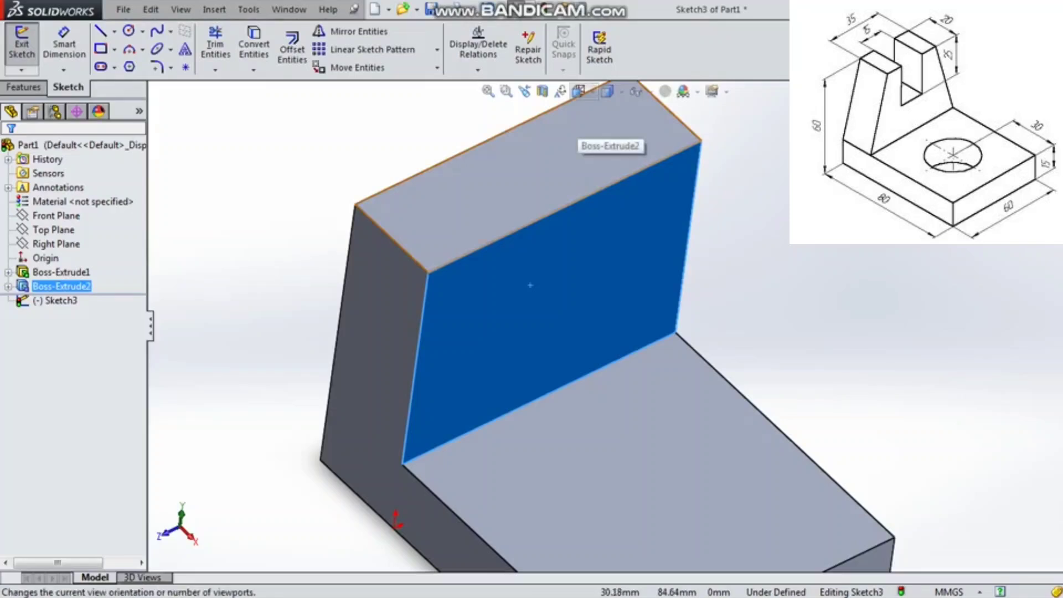
left_click(607, 91)
left_click(658, 170)
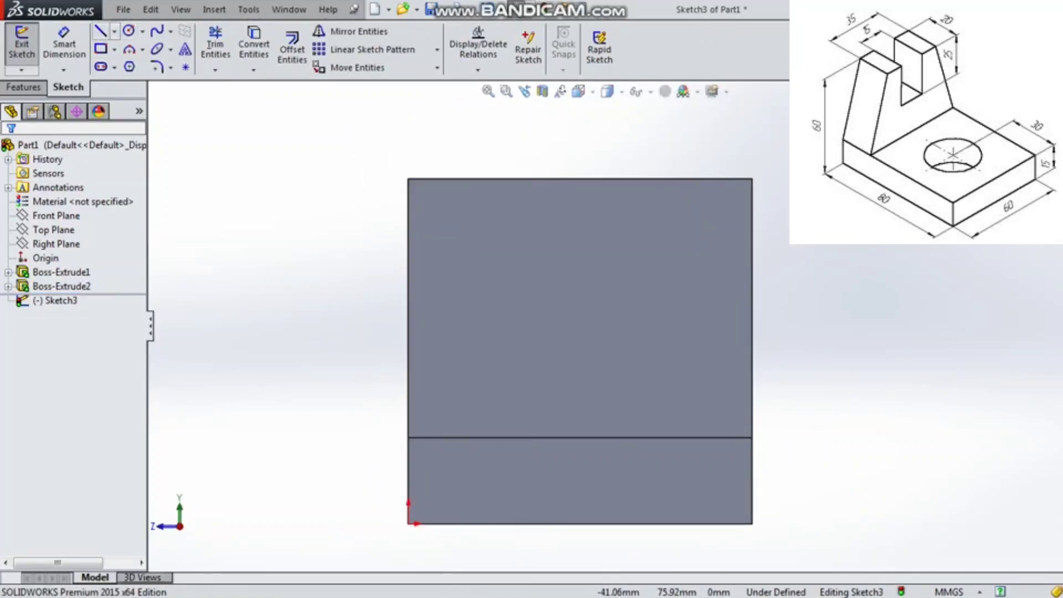
left_click(114, 32)
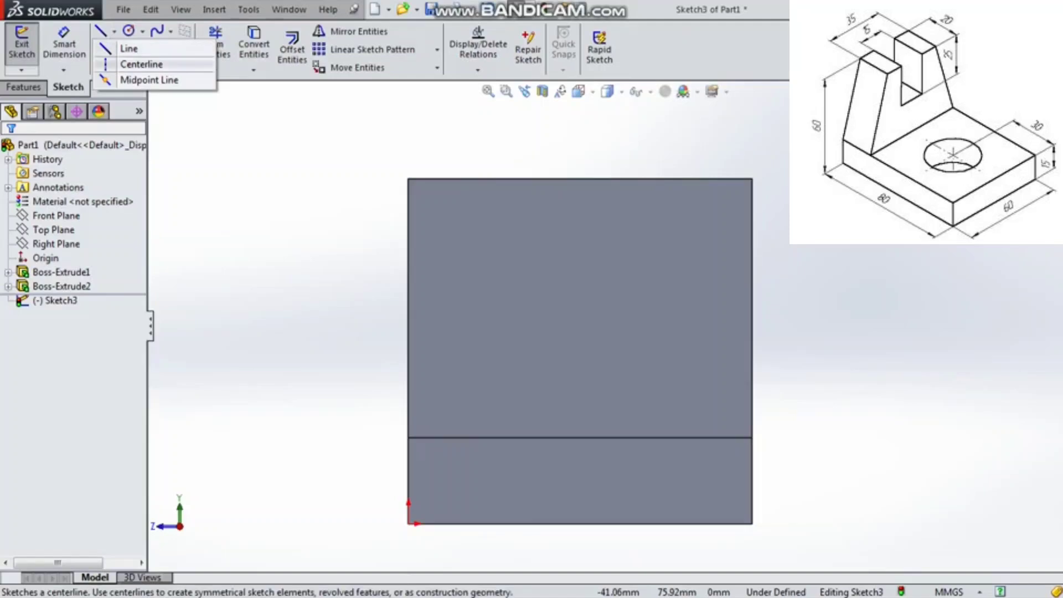
left_click(141, 64)
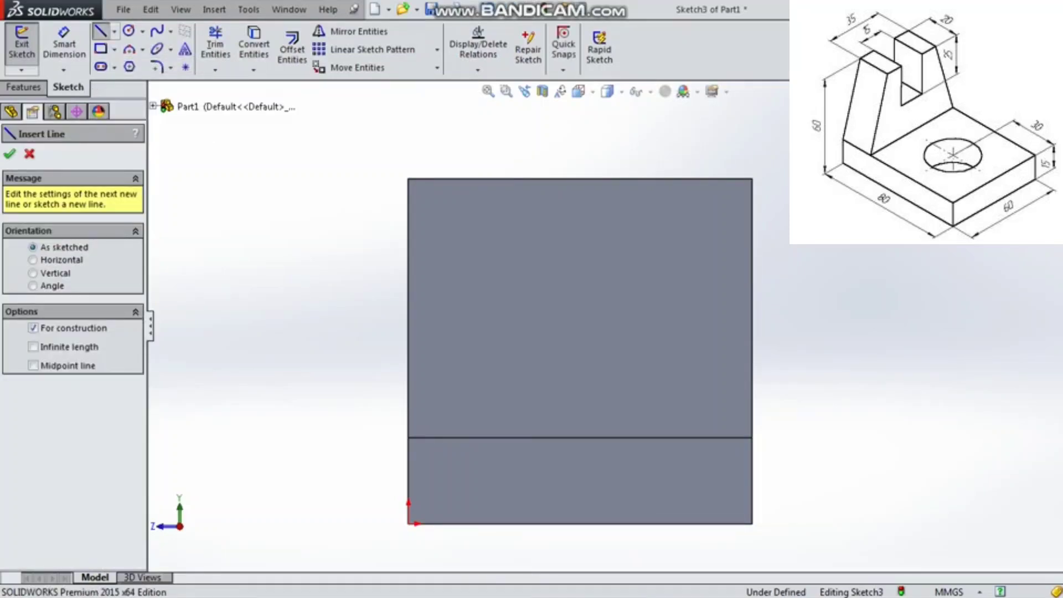
left_click(114, 31)
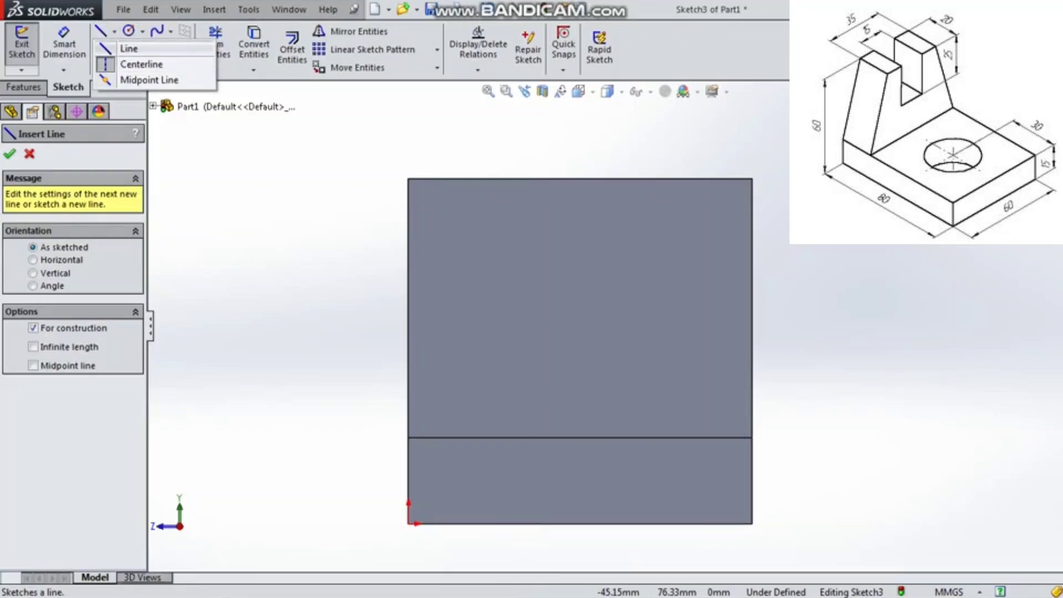
left_click(128, 49)
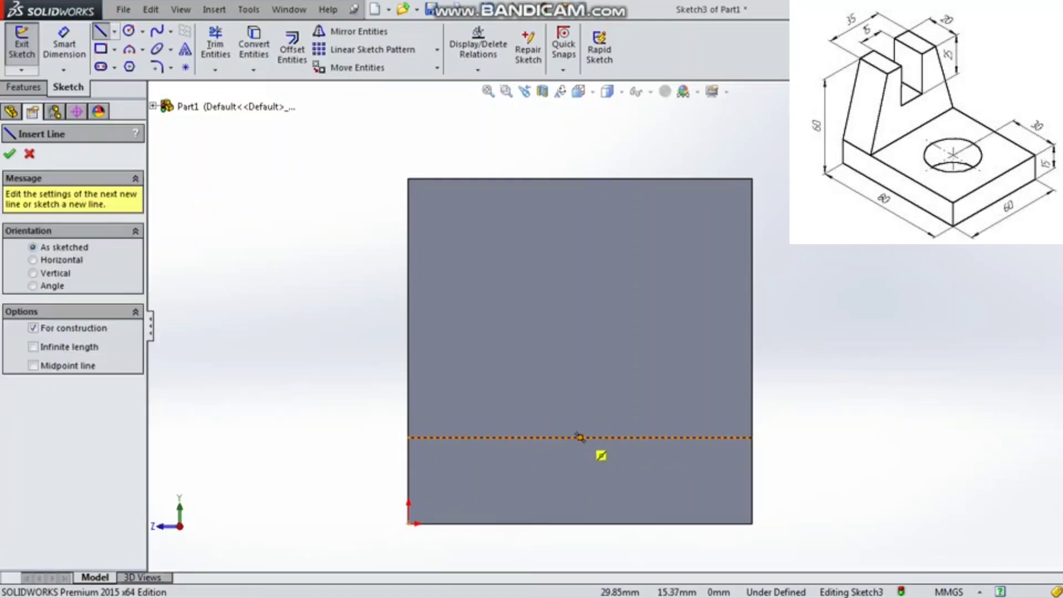
left_click(579, 437)
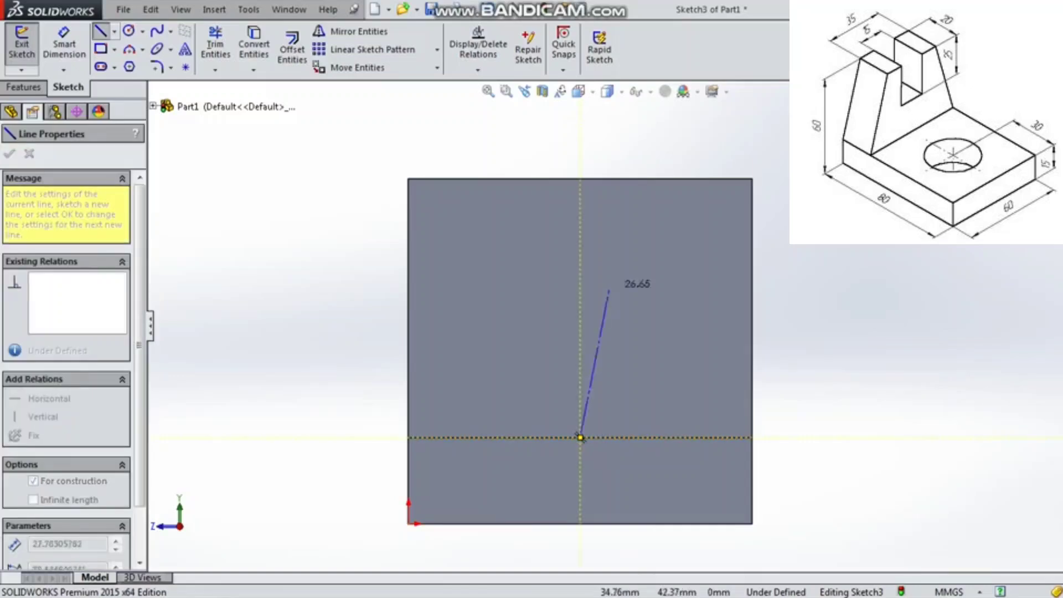
left_click(580, 155)
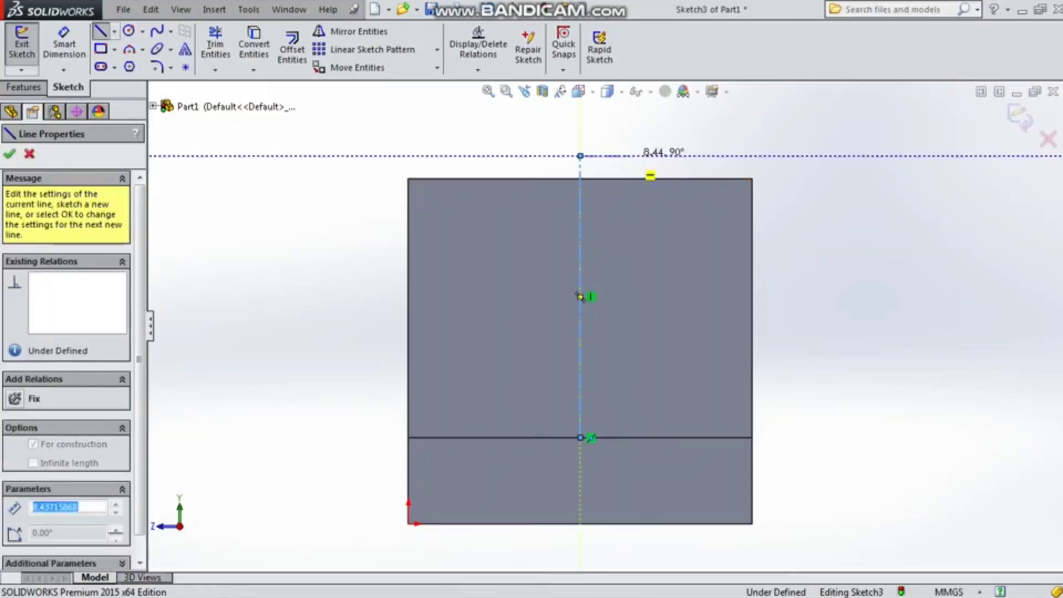
right_click(629, 156)
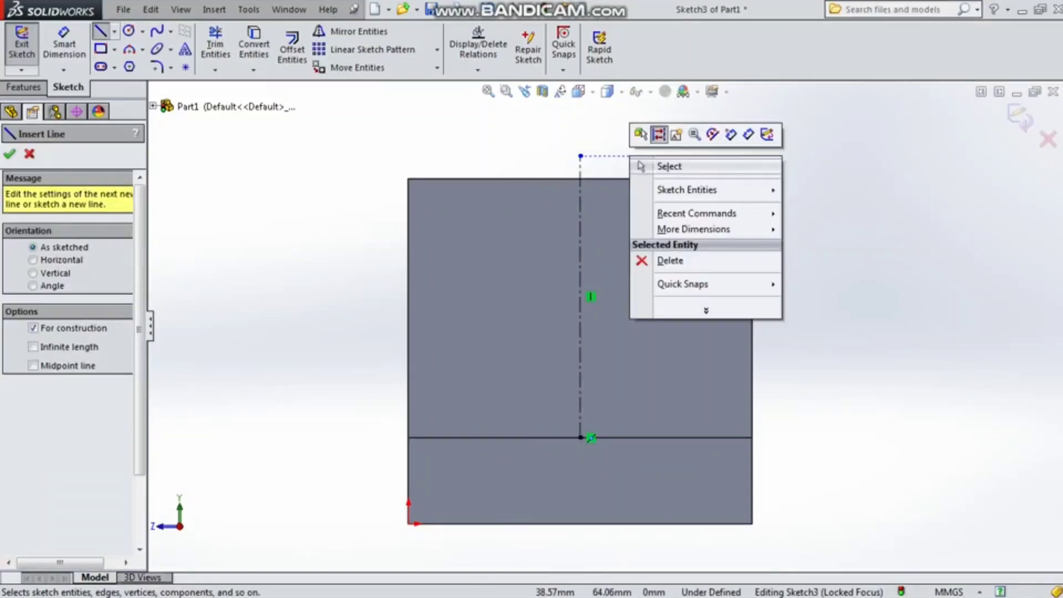
left_click(669, 167)
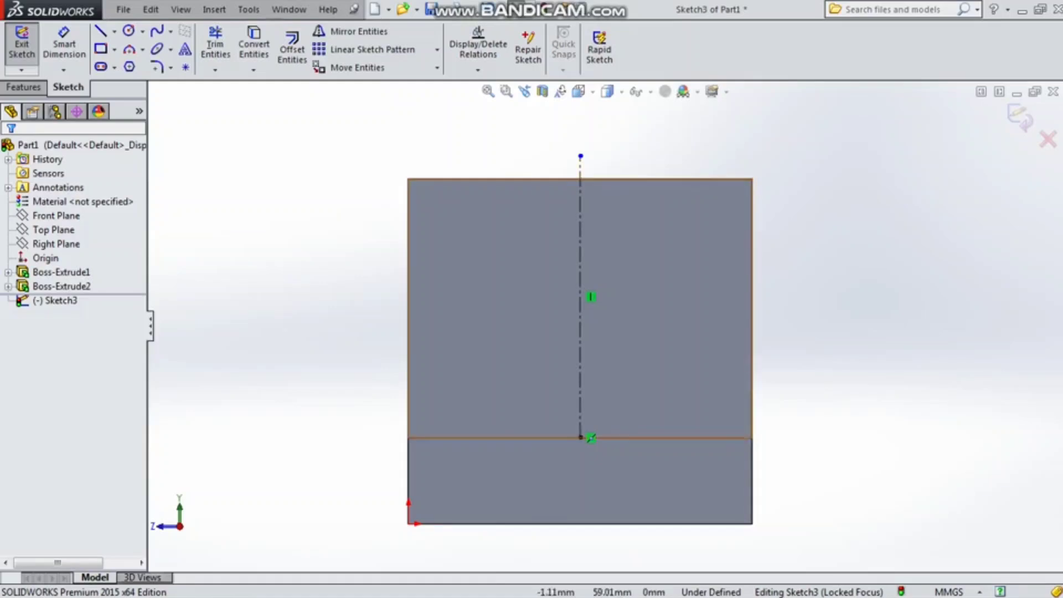
Sketch a slanted line from the wall's lower corner on the origin side to its upper edge, about 13 mm inward
left_click(100, 32)
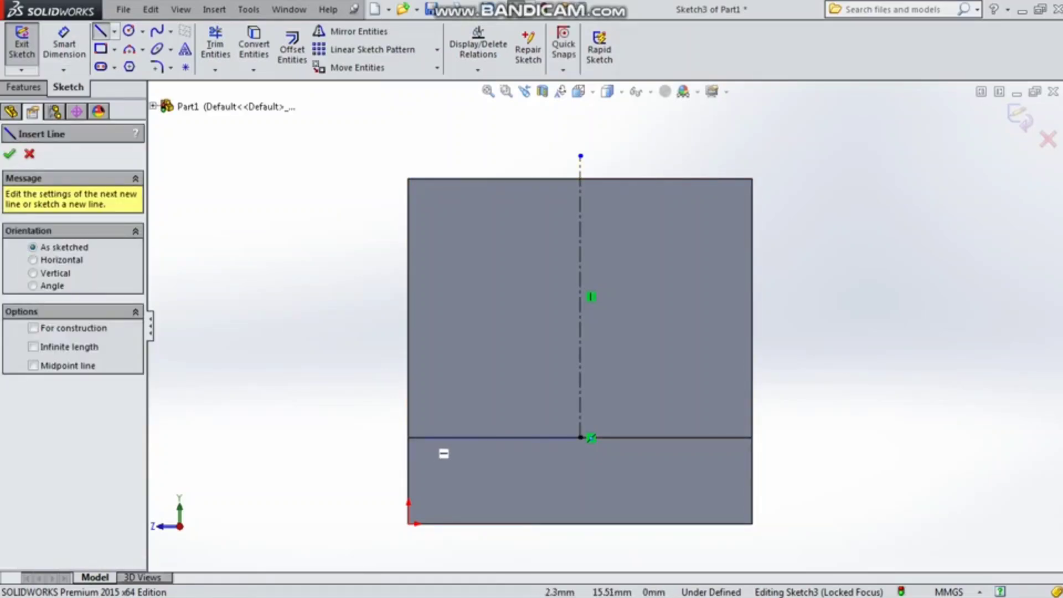
left_click(409, 437)
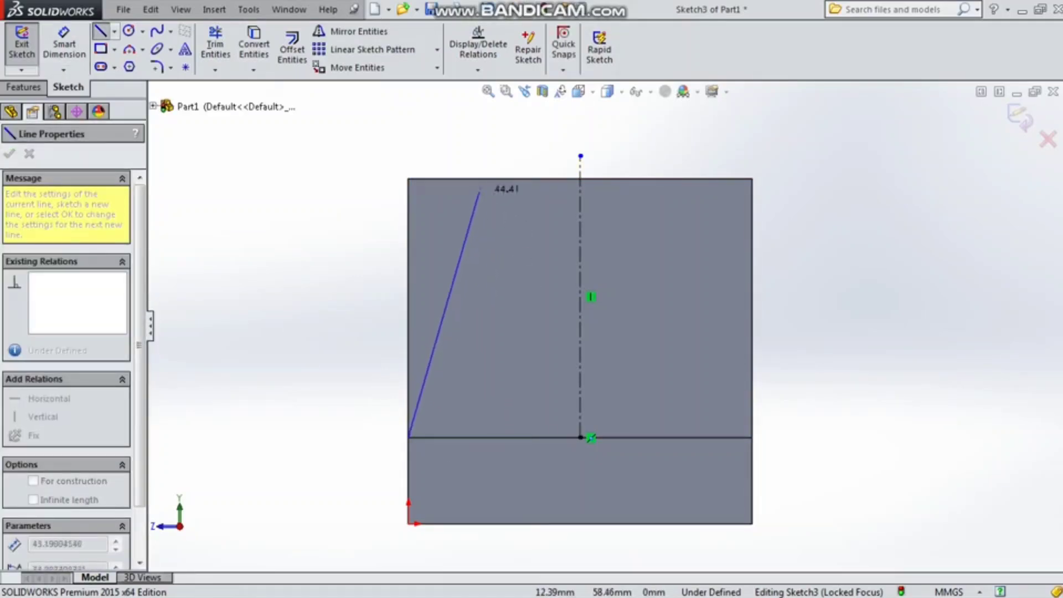
left_click(482, 179)
key("Escape")
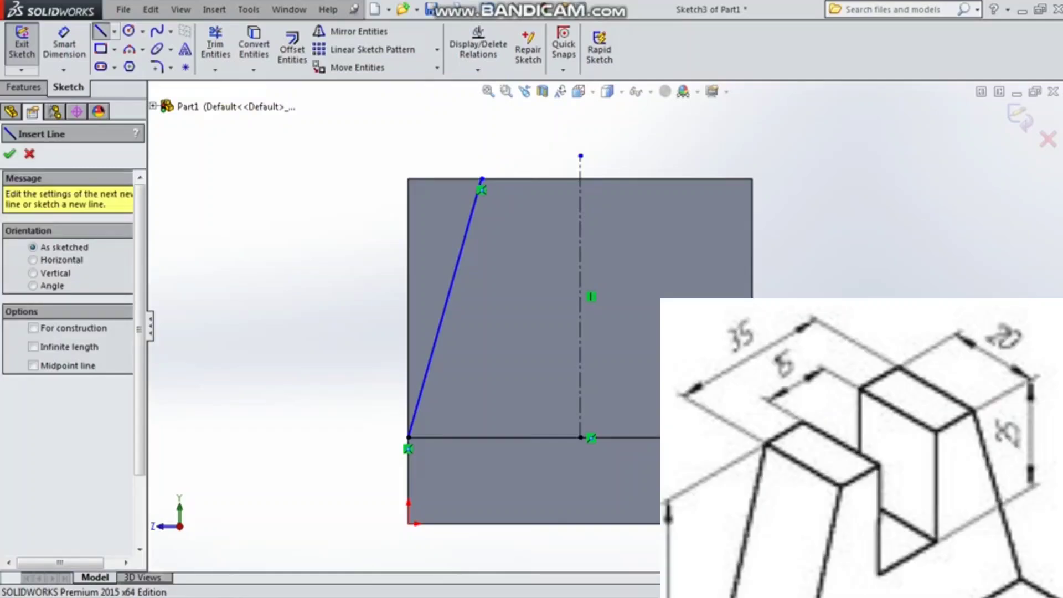
Dimension the slanted line's upper endpoint about the centerline as a doubled distance of 35 mm
left_click(63, 44)
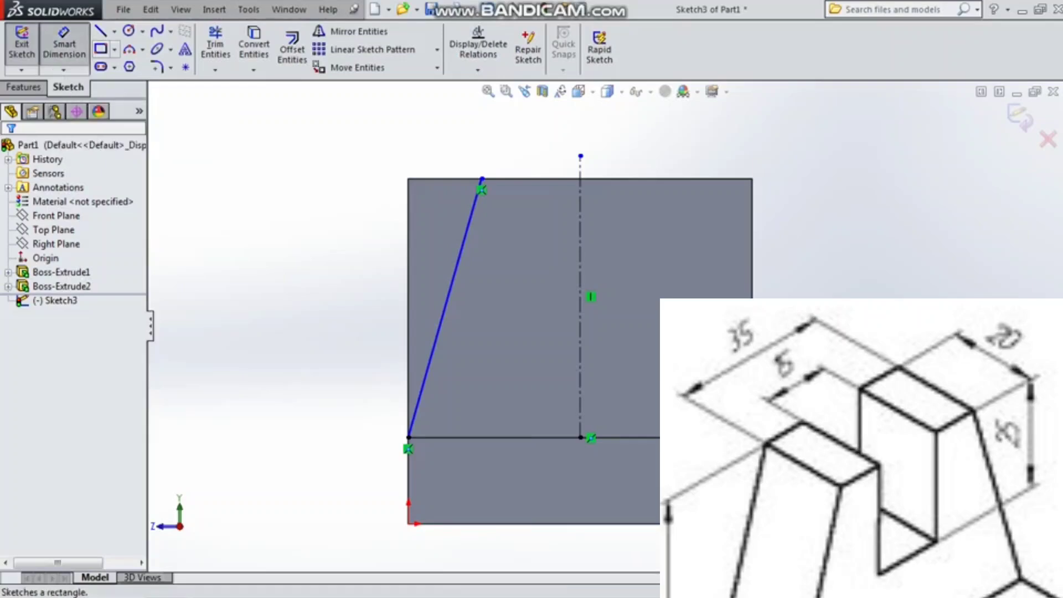
scroll(548, 166, "down", 2)
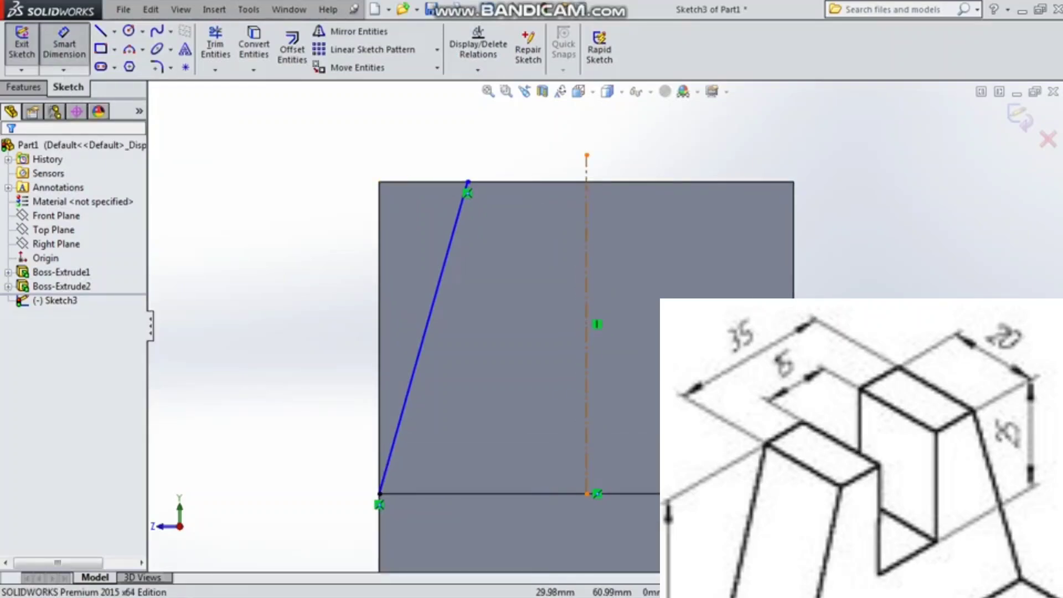
left_click(586, 169)
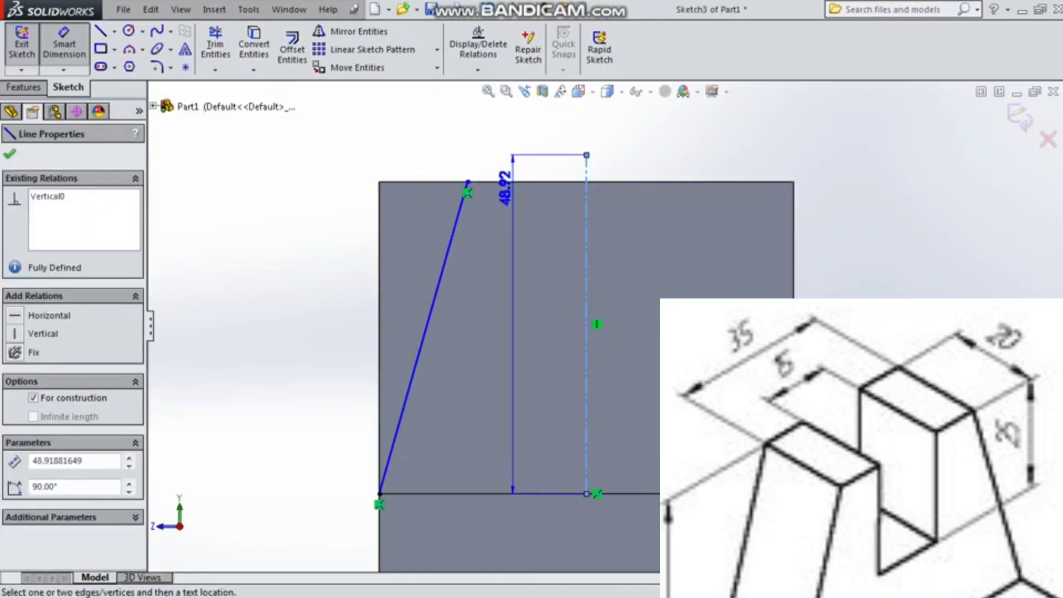
left_click(468, 182)
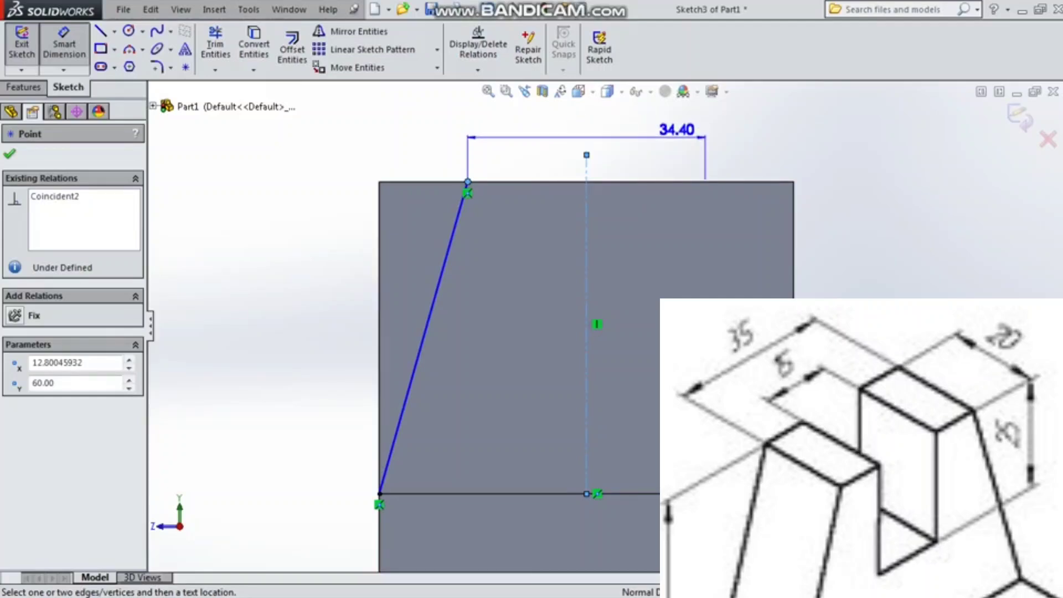
left_click(648, 131)
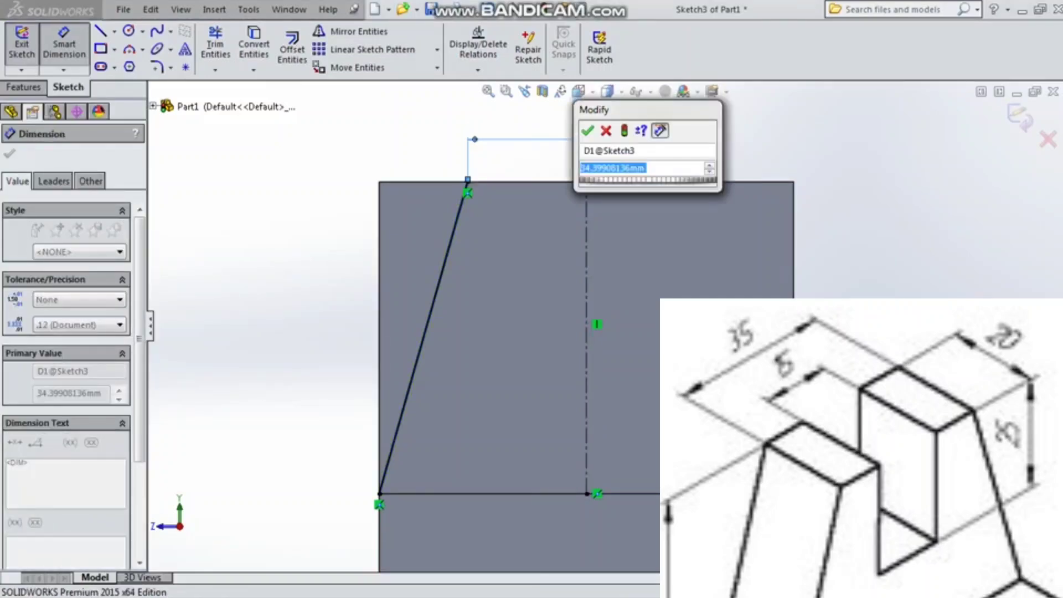
type("35")
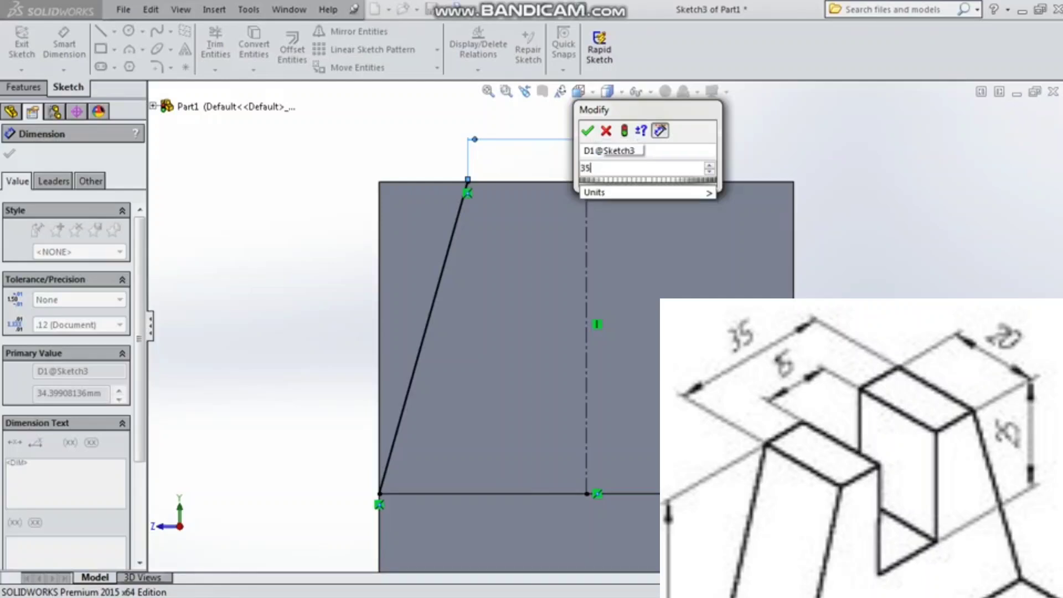
key("Return")
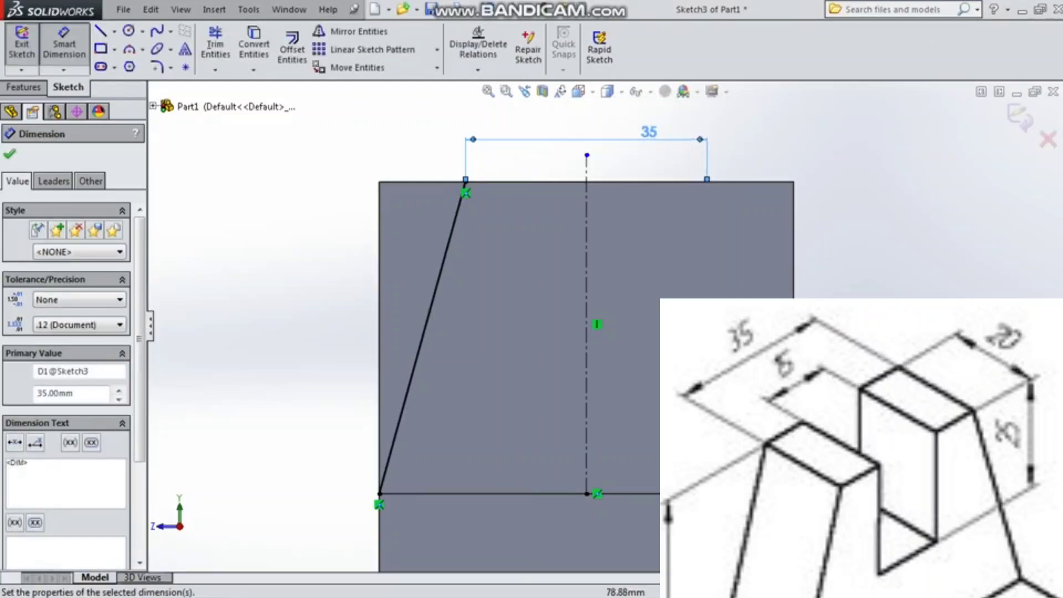
Extrude-cut the wall along the slanted line with Through All in both directions, removing the outer side without flipping the cut
left_click(24, 87)
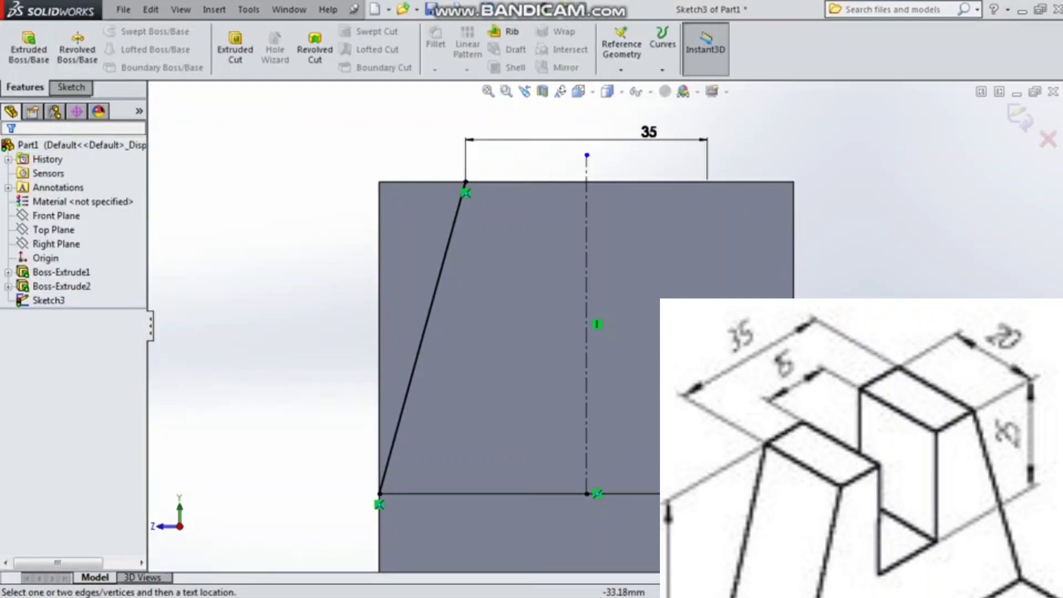
left_click(235, 50)
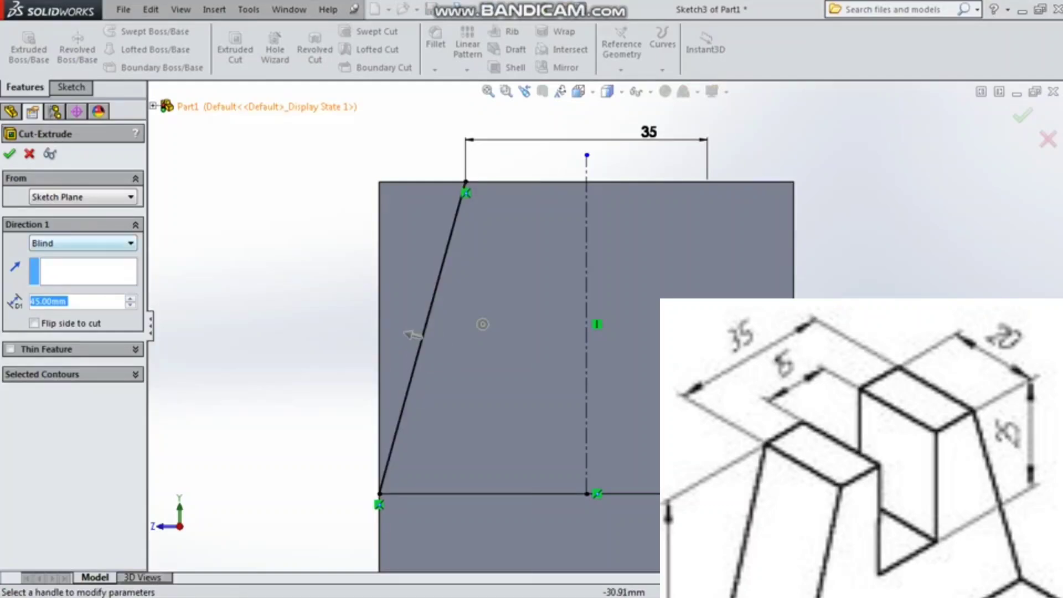
left_click(82, 243)
left_click(61, 278)
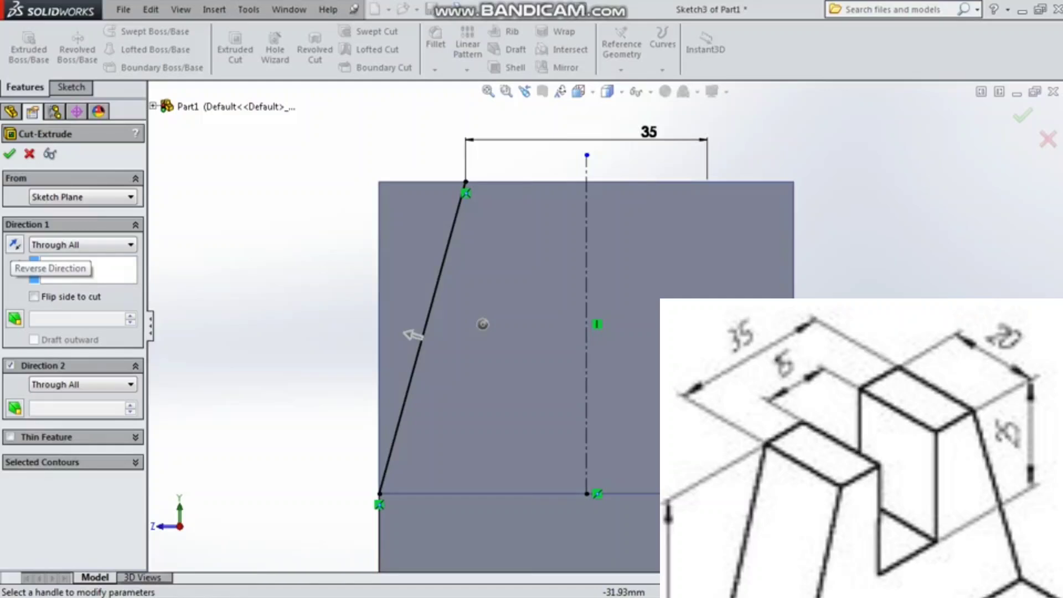
left_click(15, 243)
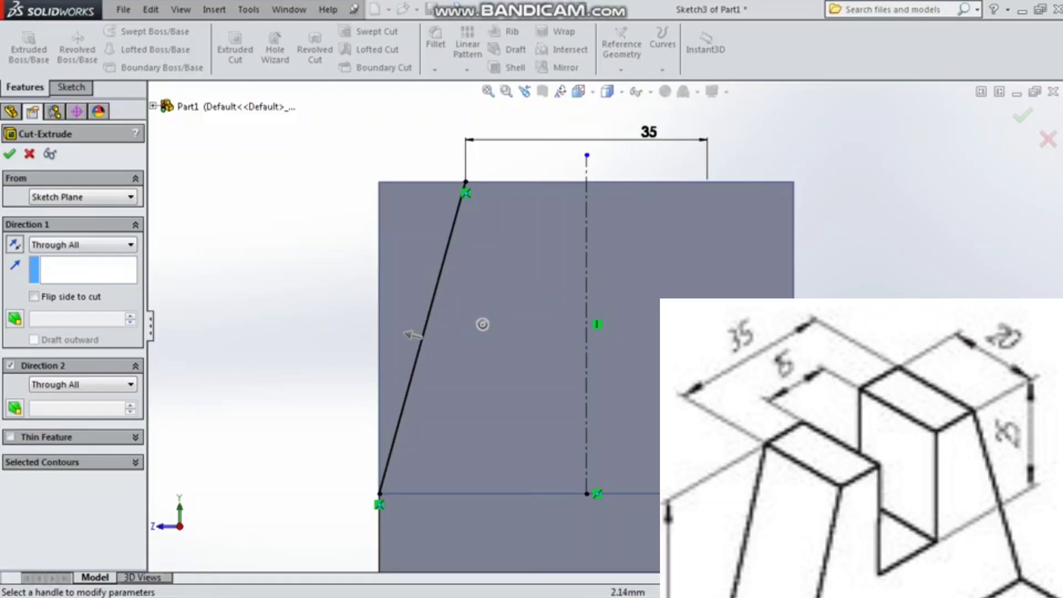
left_click(34, 297)
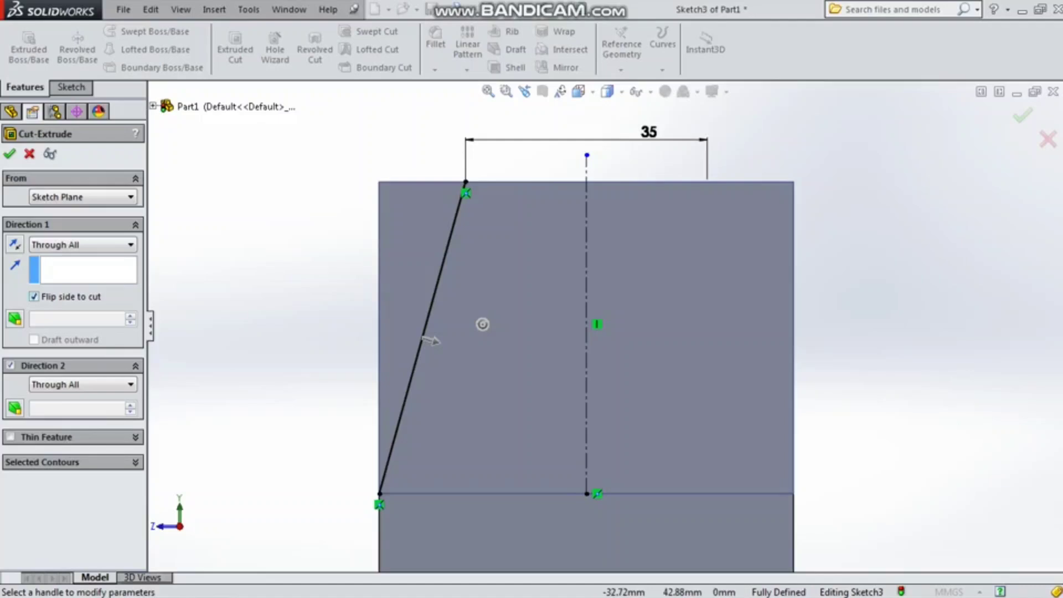
left_click(34, 296)
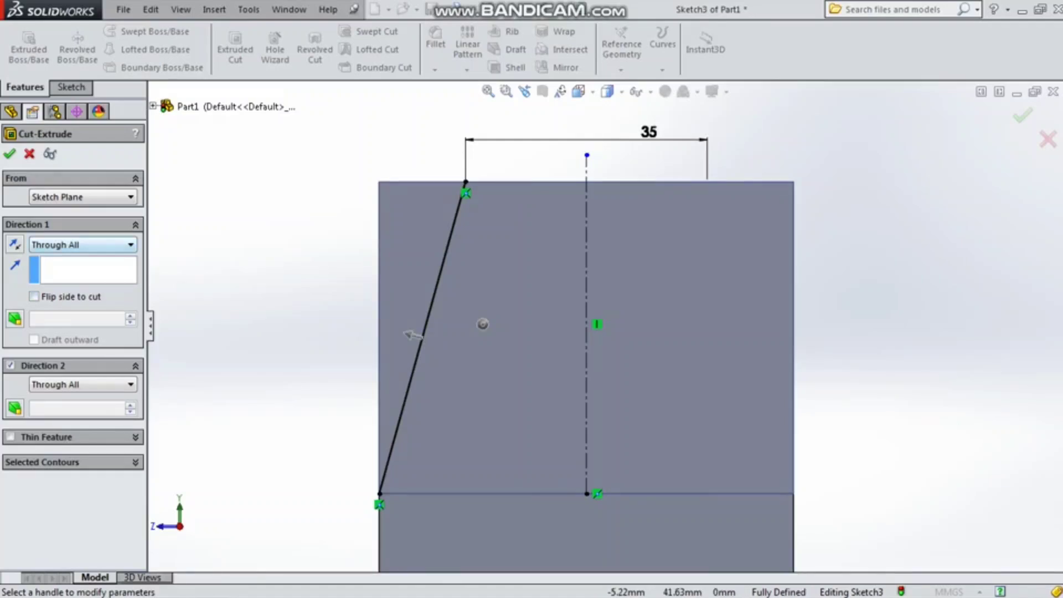
middle_click_drag(532, 294, 607, 328)
scroll(606, 328, "up", 5)
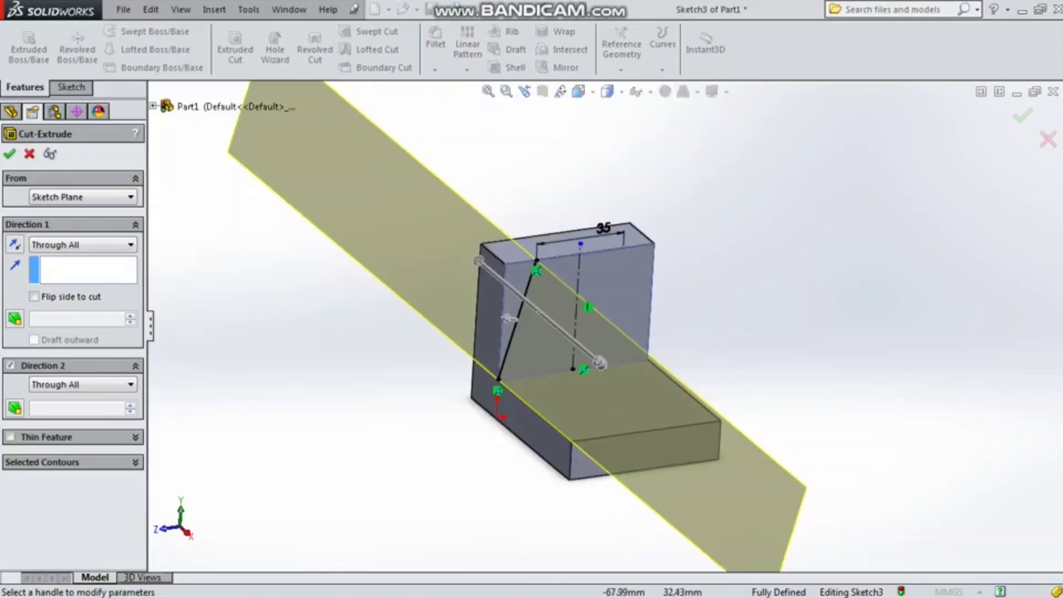
scroll(605, 325, "up", 1)
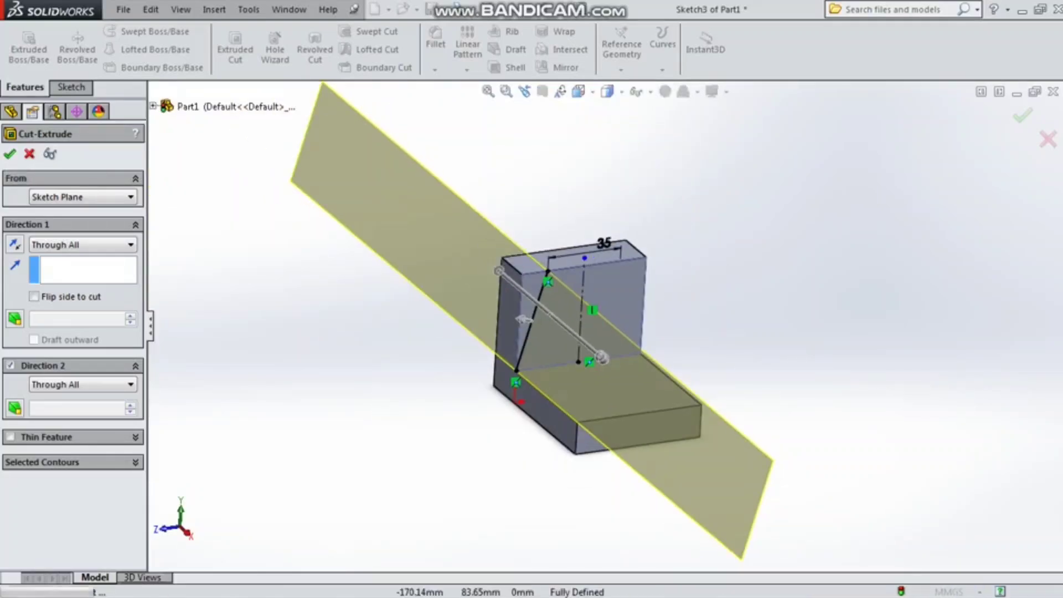
key("Return")
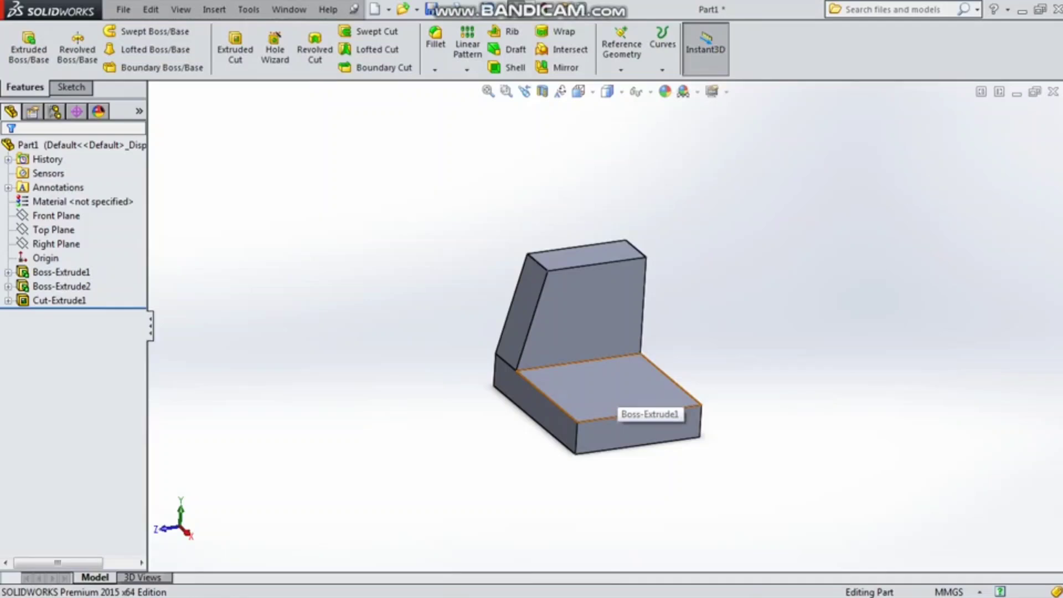
Start a new sketch on the upright wall's front face and view it straight on
middle_click_drag(665, 327, 605, 315)
scroll(605, 316, "down", 2)
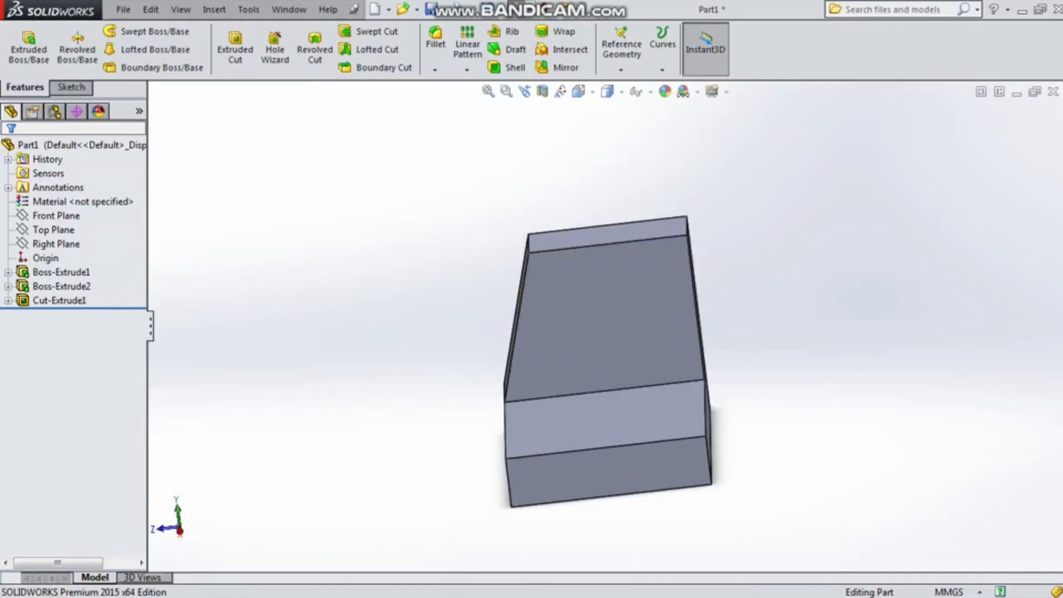
left_click(602, 292)
left_click(646, 237)
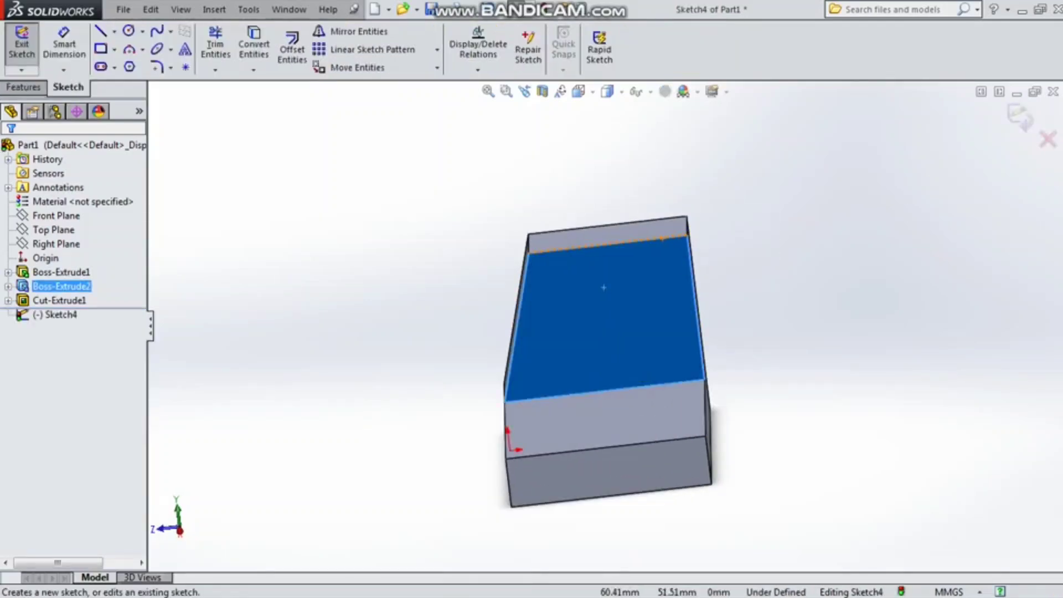
left_click(579, 91)
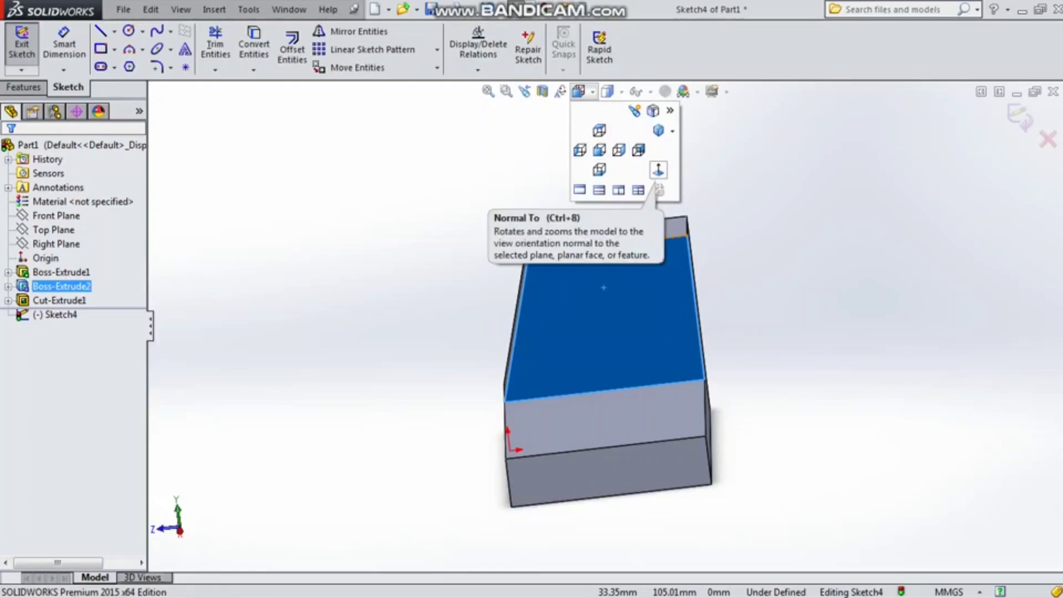
left_click(659, 171)
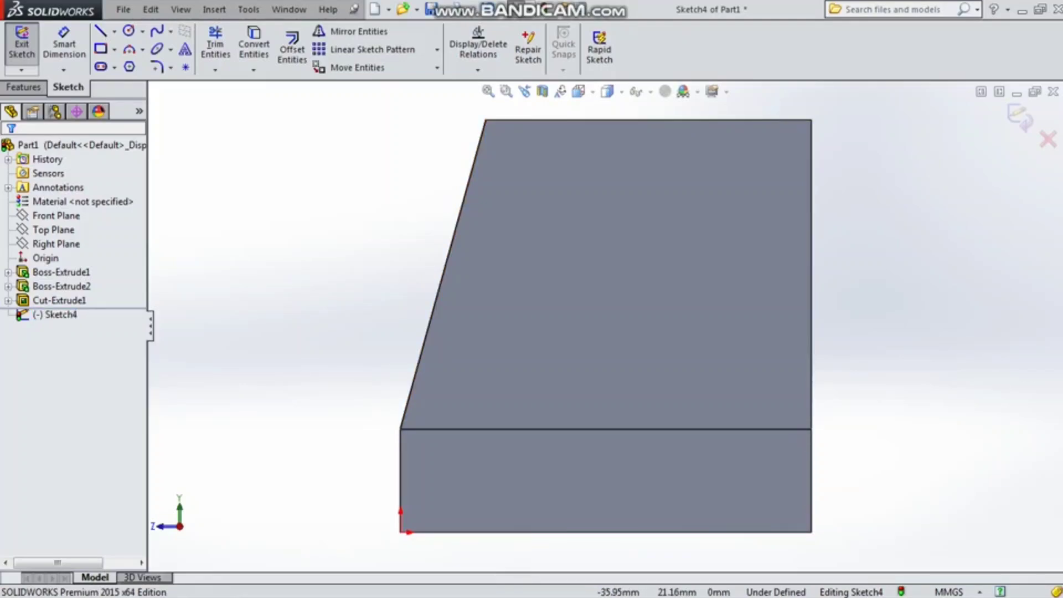
Show the taper cut's sketch and convert its vertical centerline into the current sketch as a construction line
left_click(8, 300)
left_click(61, 314)
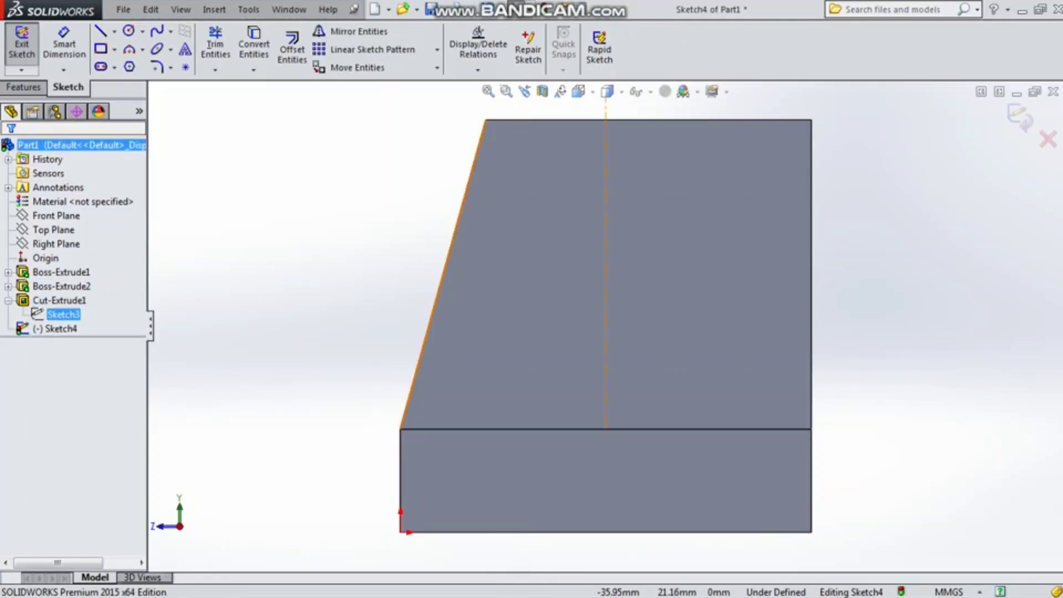
right_click(62, 314)
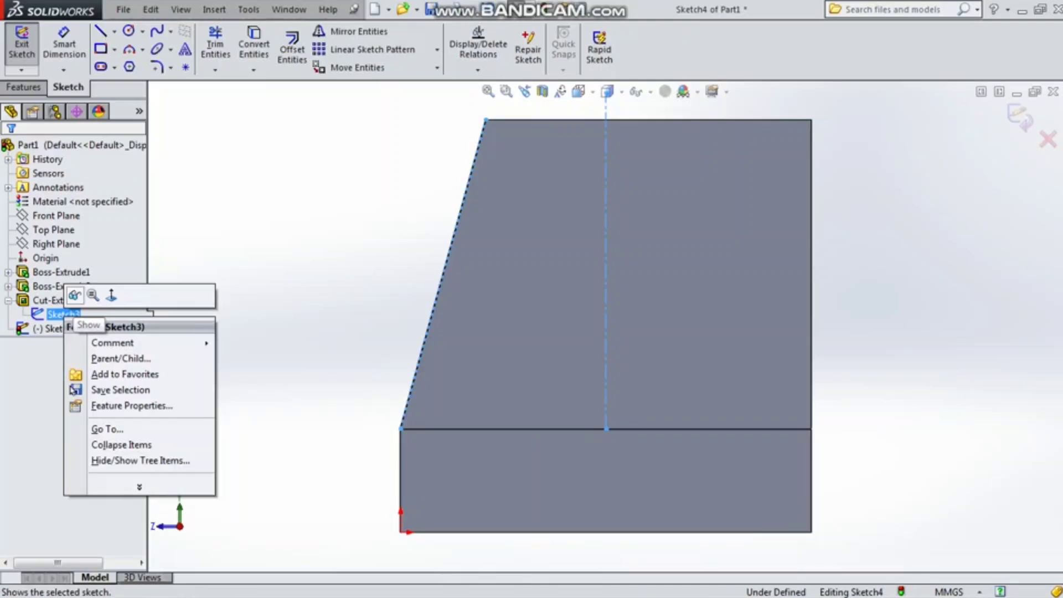
left_click(74, 295)
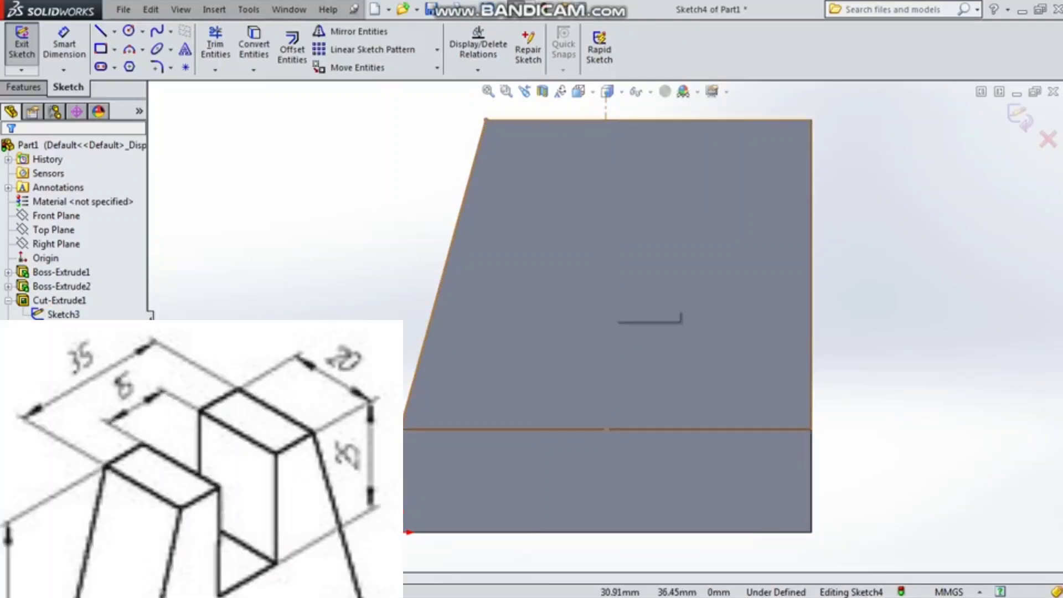
left_click(606, 246)
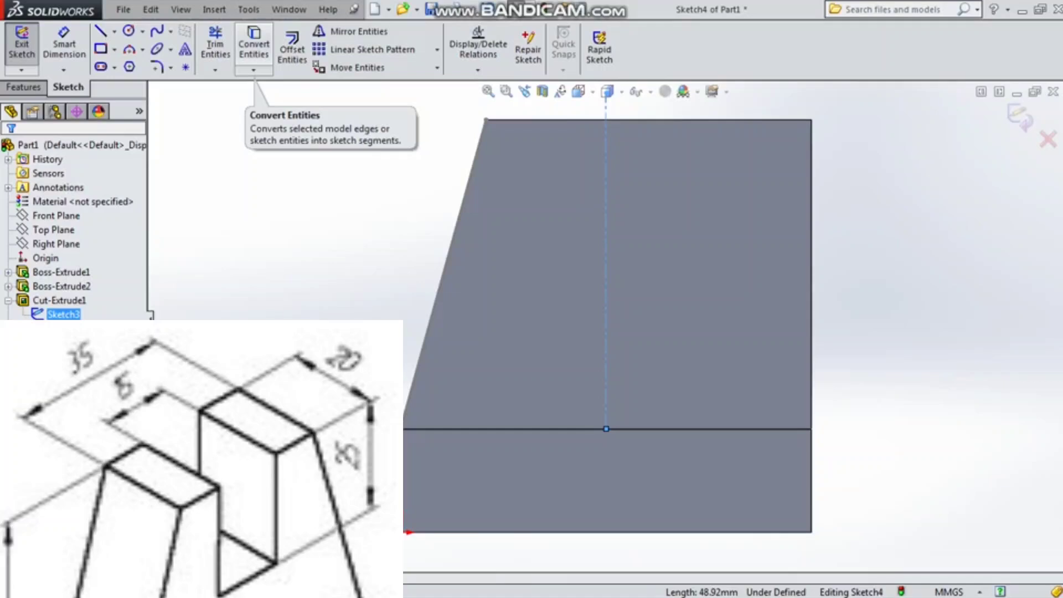
left_click(254, 47)
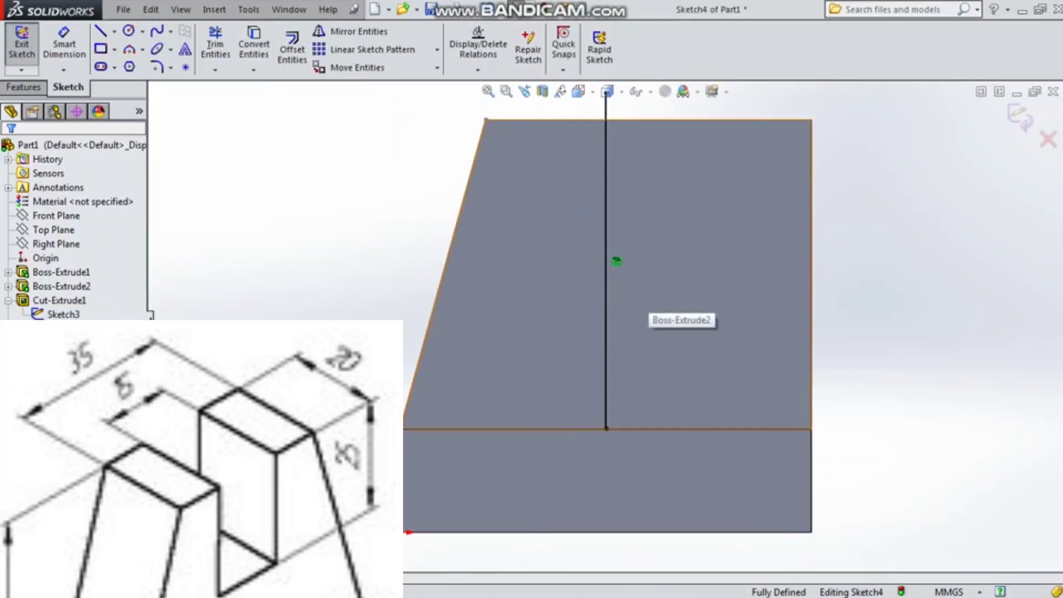
left_click(607, 260)
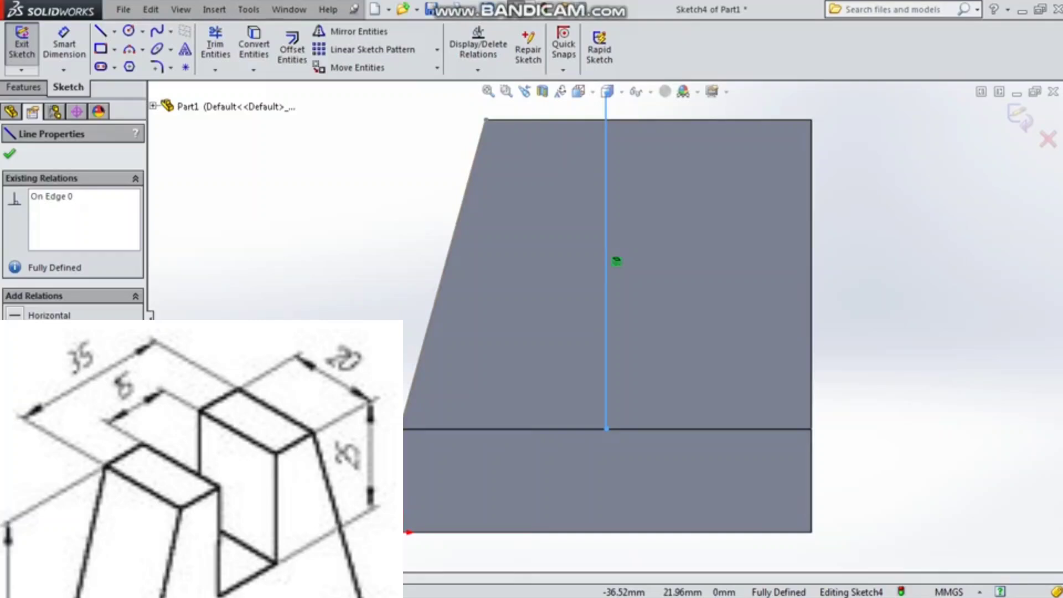
key("Escape")
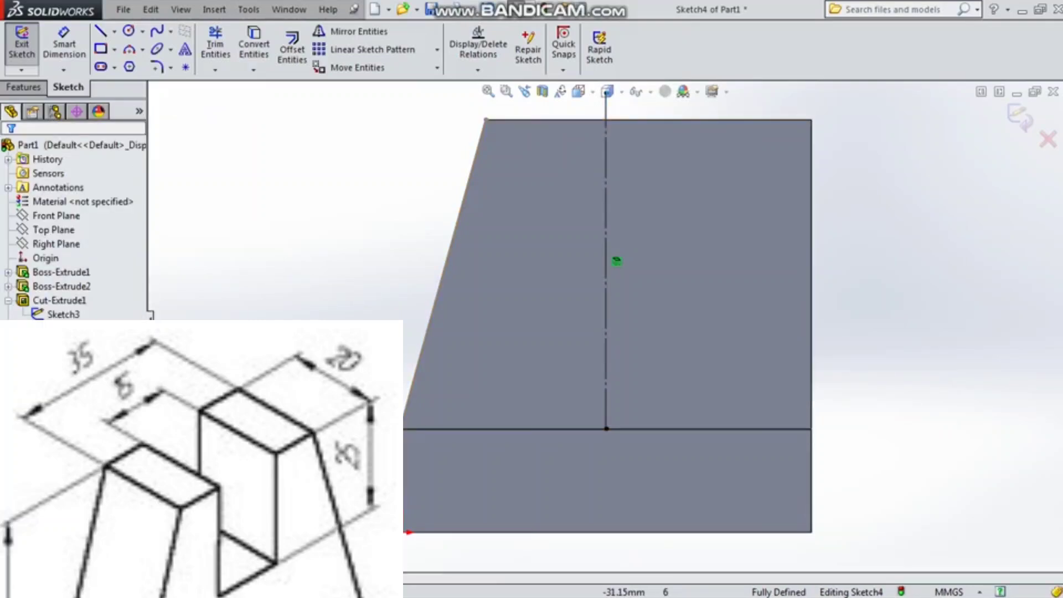
Sketch a corner rectangle from the wall's upper edge across the centerline and set its width to 15 mm
left_click(101, 48)
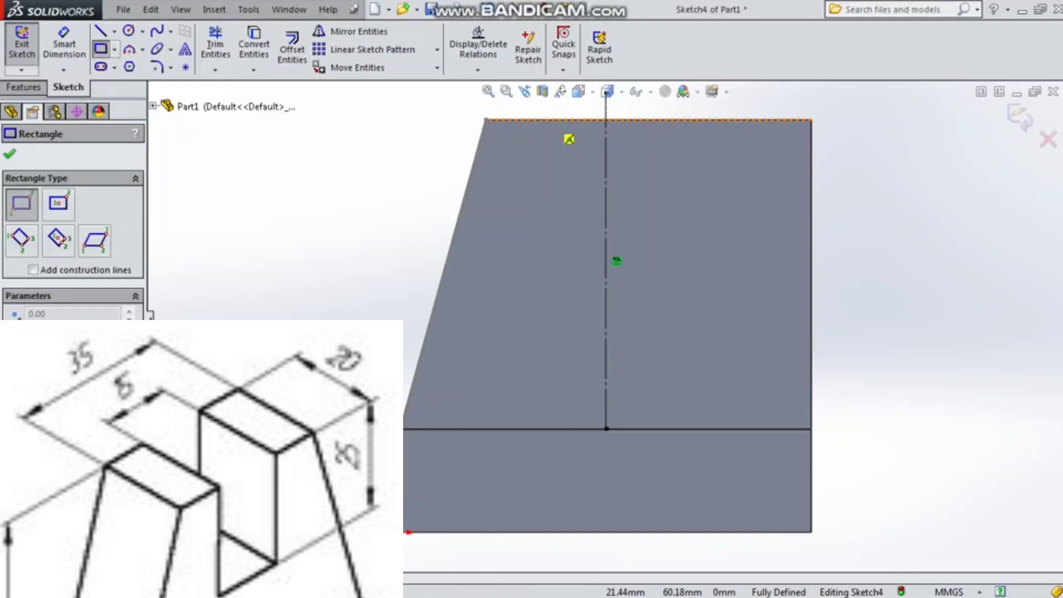
left_click_drag(547, 120, 663, 203)
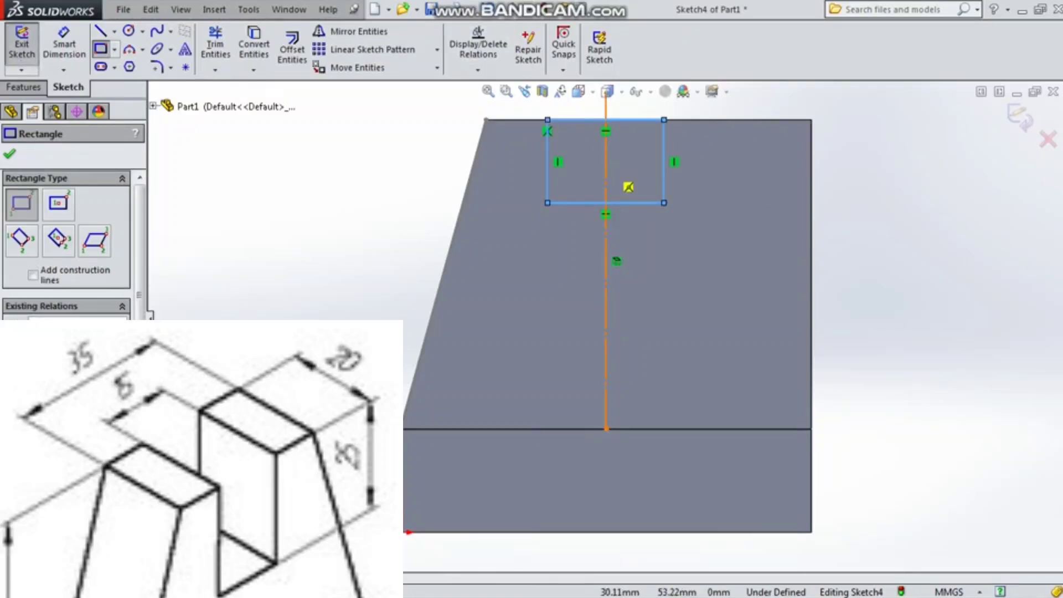
left_click(64, 49)
scroll(616, 261, "down", 1)
scroll(609, 268, "up", 3)
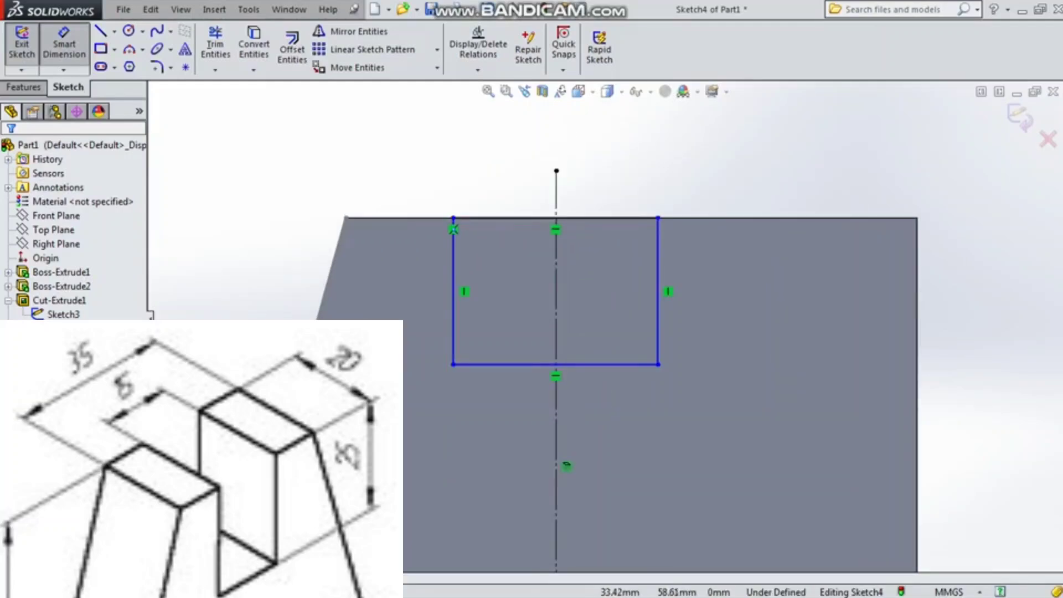
left_click(609, 218)
left_click(609, 145)
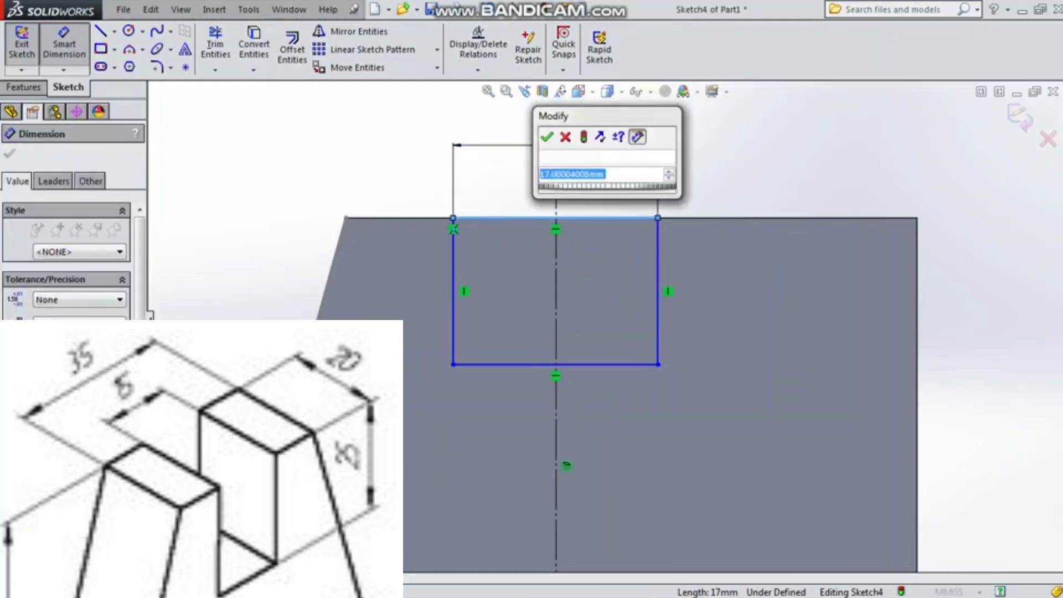
type("15")
key("Return")
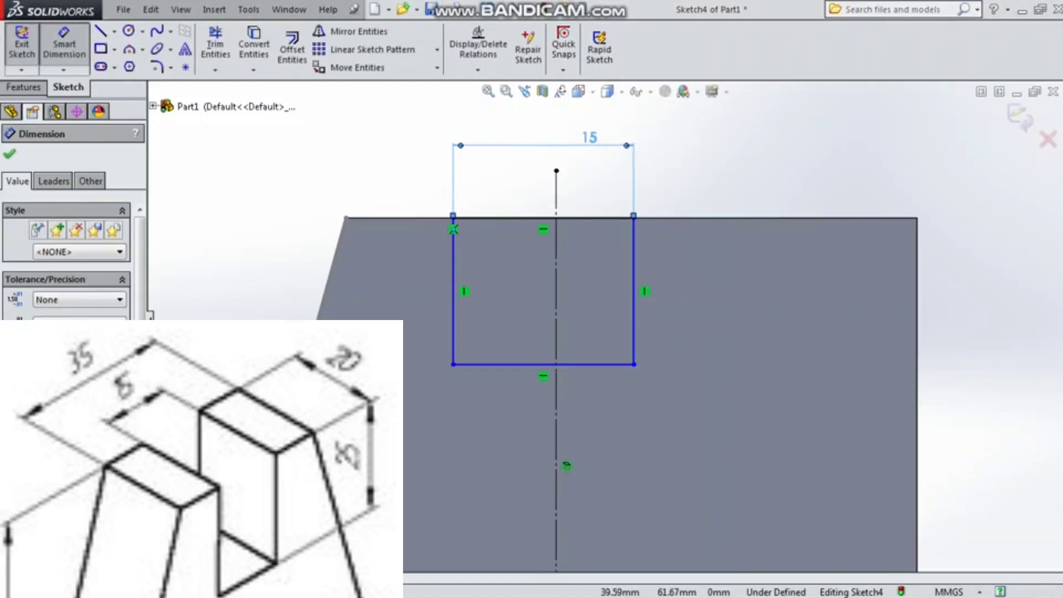
key("Escape")
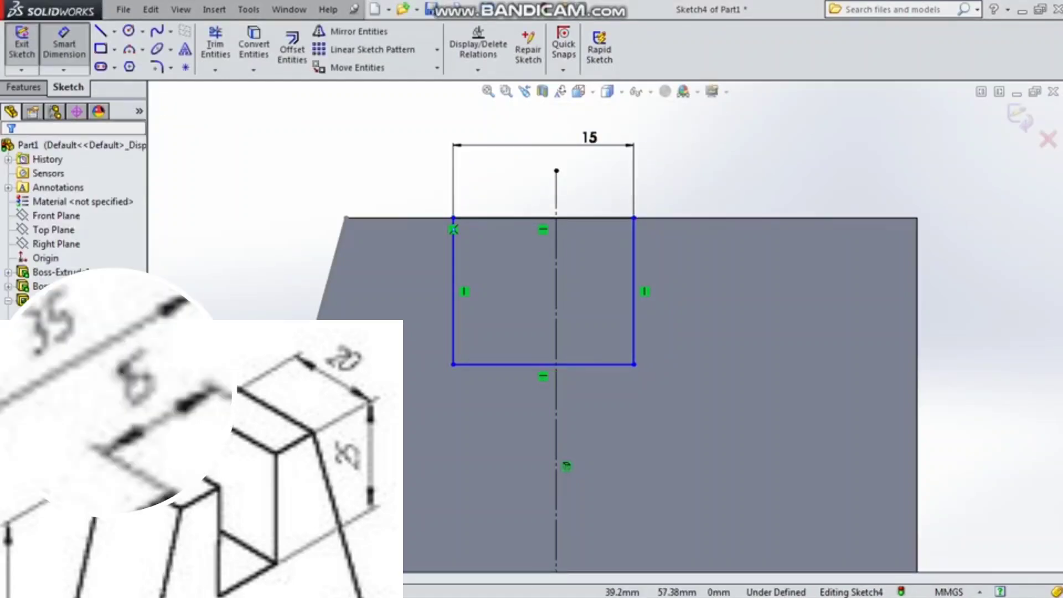
Dimension the rectangle's height as 25 mm
left_click(634, 291)
left_click(711, 291)
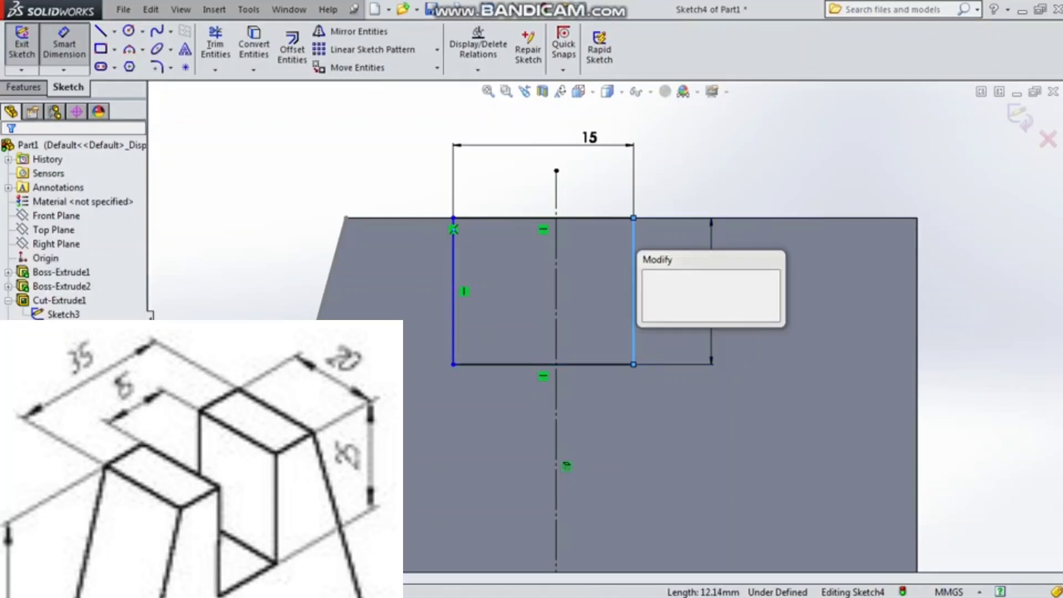
type("25")
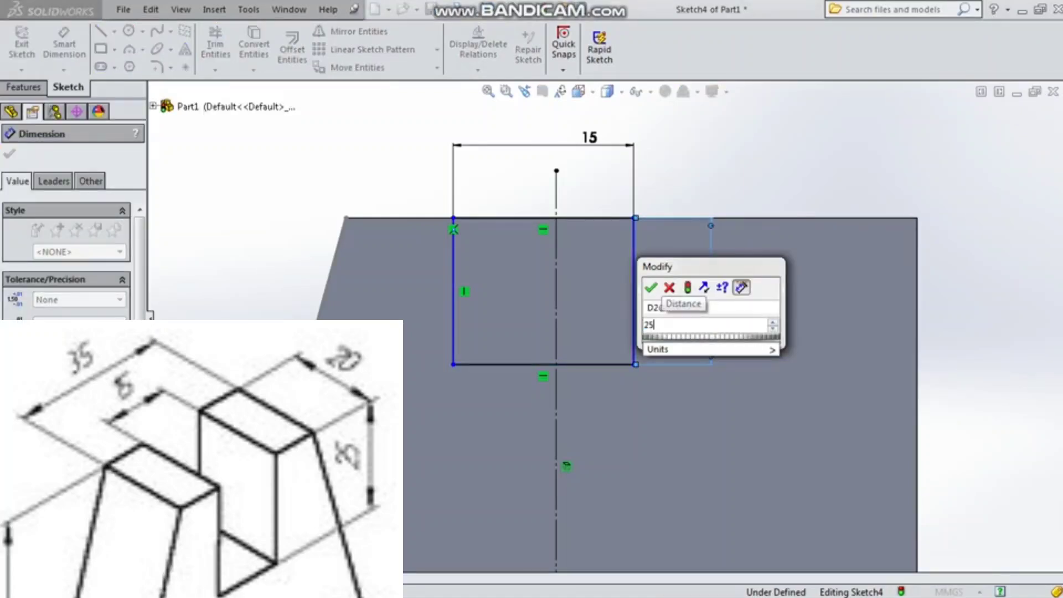
key("Return")
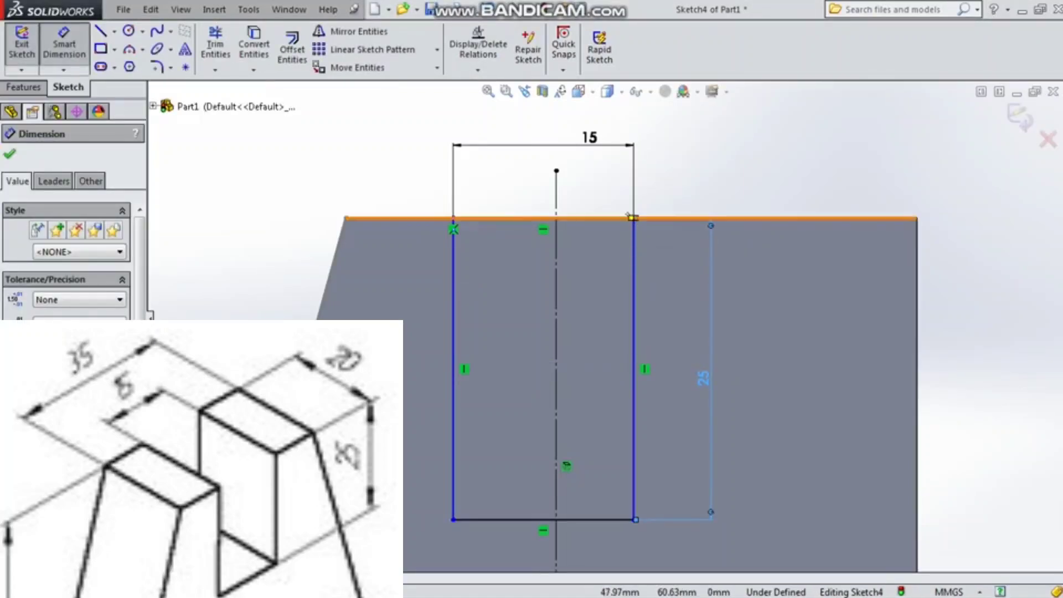
right_click(774, 172)
left_click(804, 213)
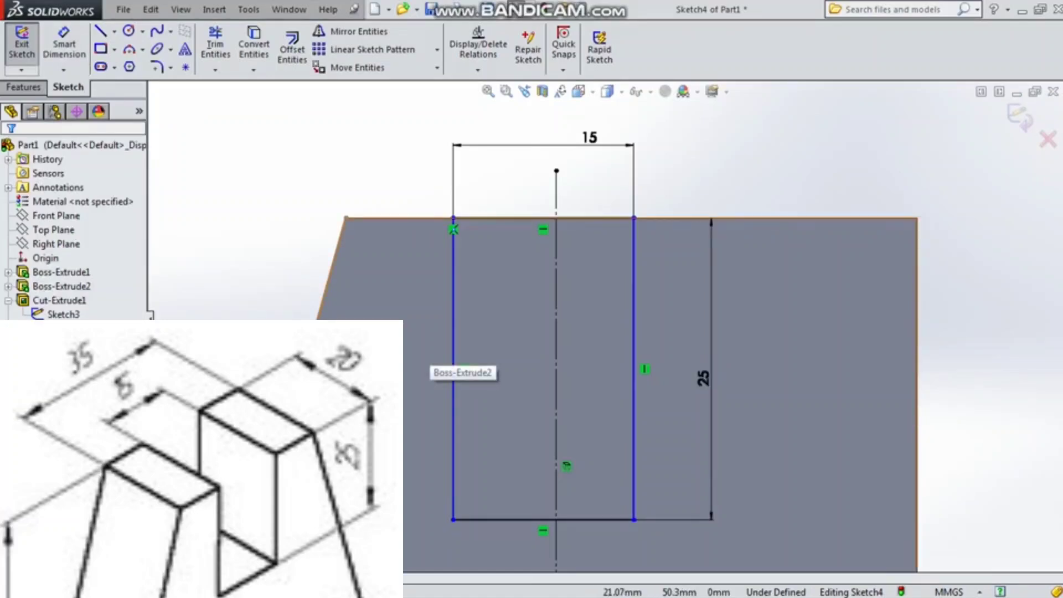
Attach the rectangle's free upper corner to the wall's upper edge and make its vertical sides symmetric about the centerline
left_click(633, 218)
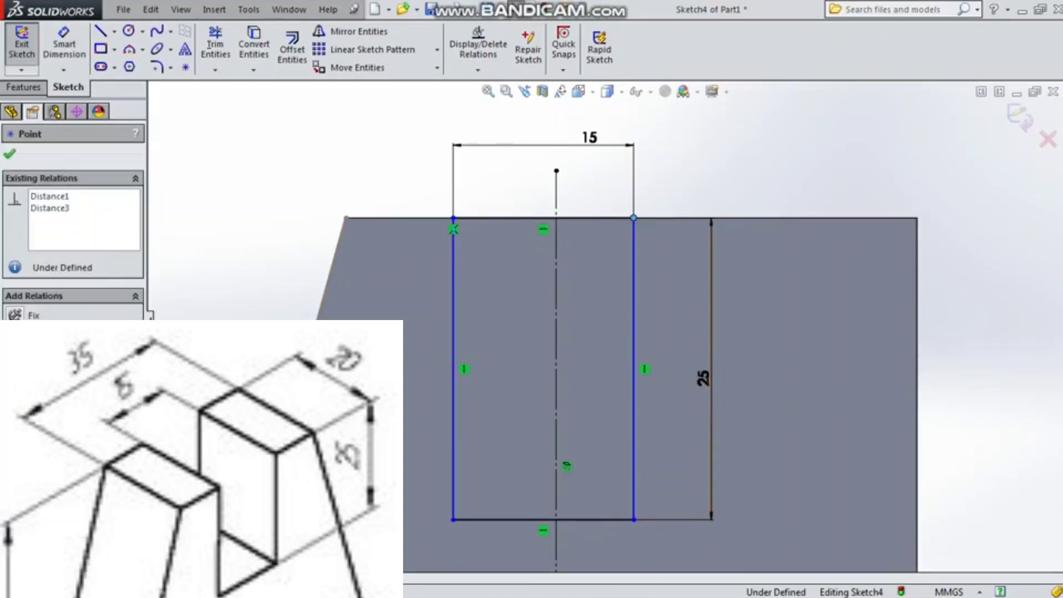
left_click_drag(634, 217, 684, 218)
key("Escape")
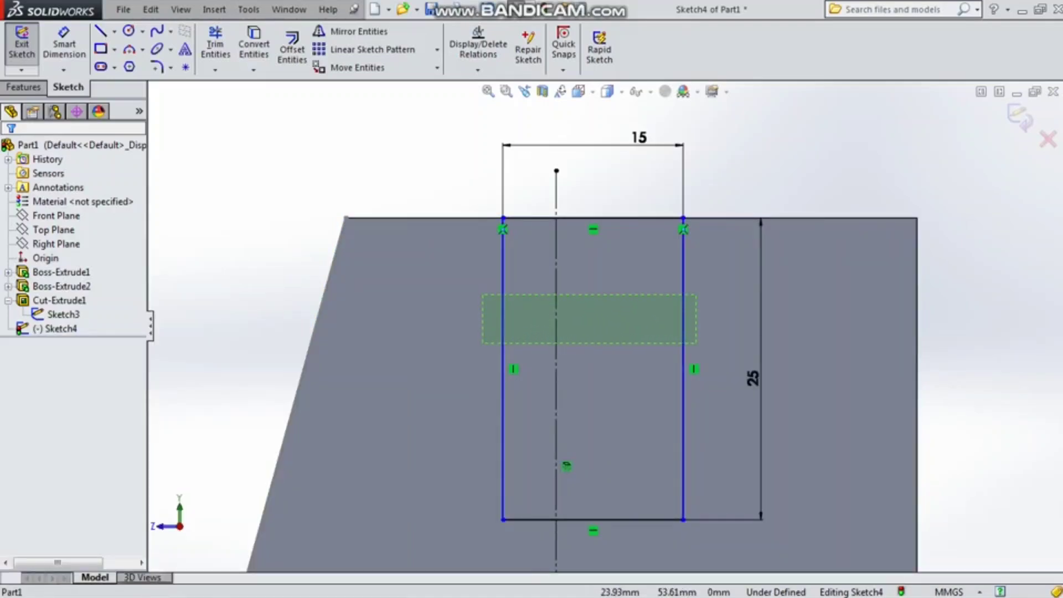
left_click_drag(697, 343, 482, 295)
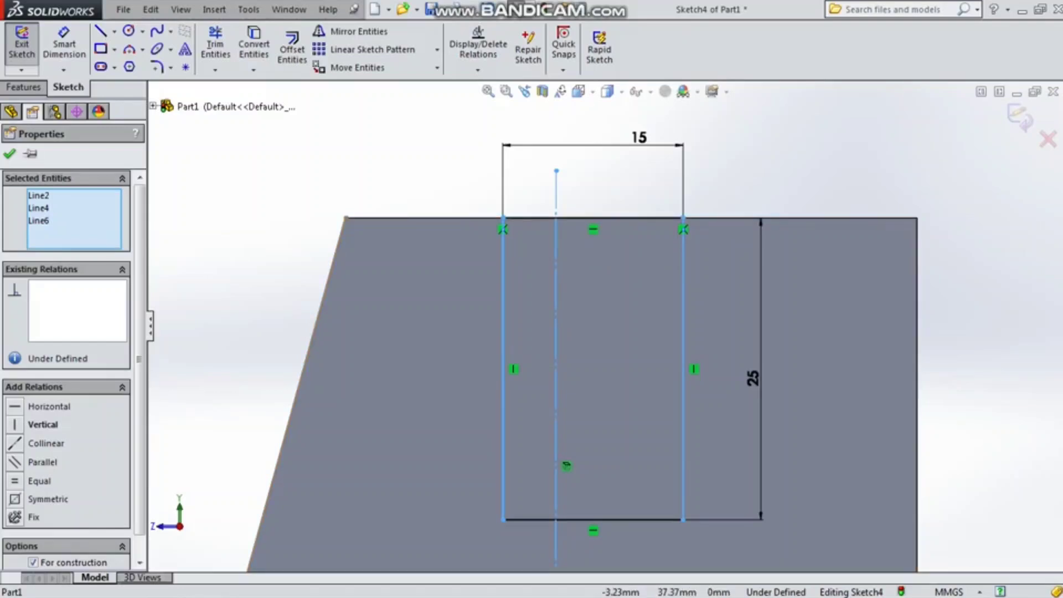
left_click(48, 499)
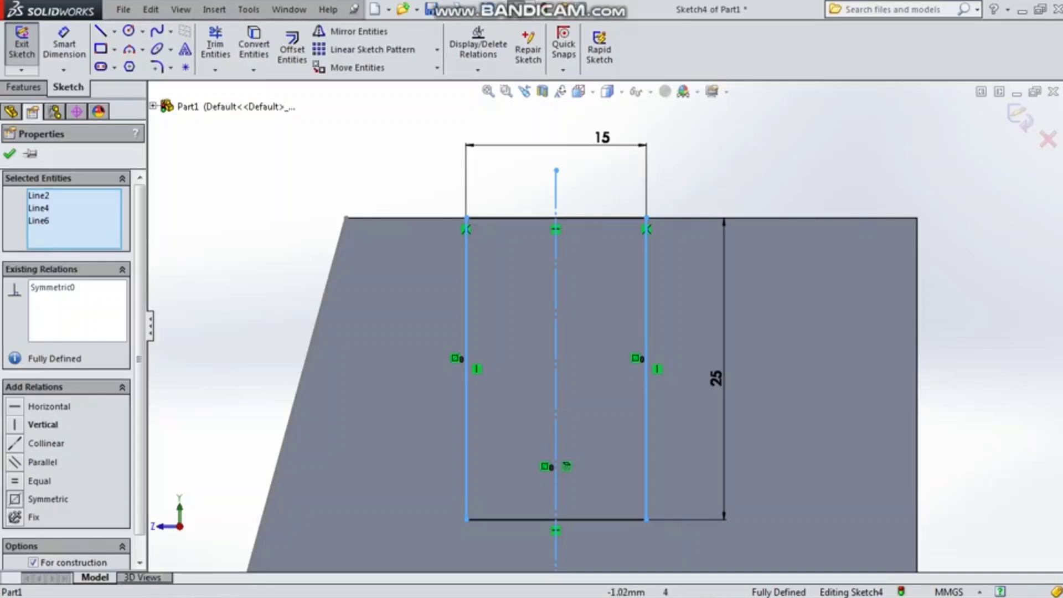
key("Escape")
Extrude-cut the 15 × 25 mm rectangle Through All to open a slot in the upright wall
scroll(606, 328, "up", 2)
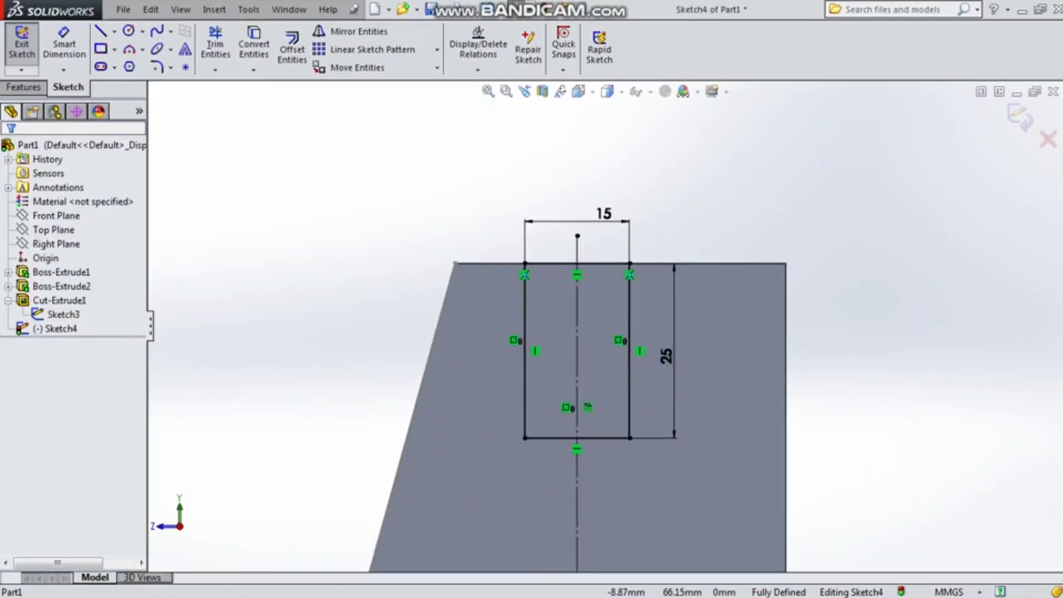
scroll(667, 333, "down", 1)
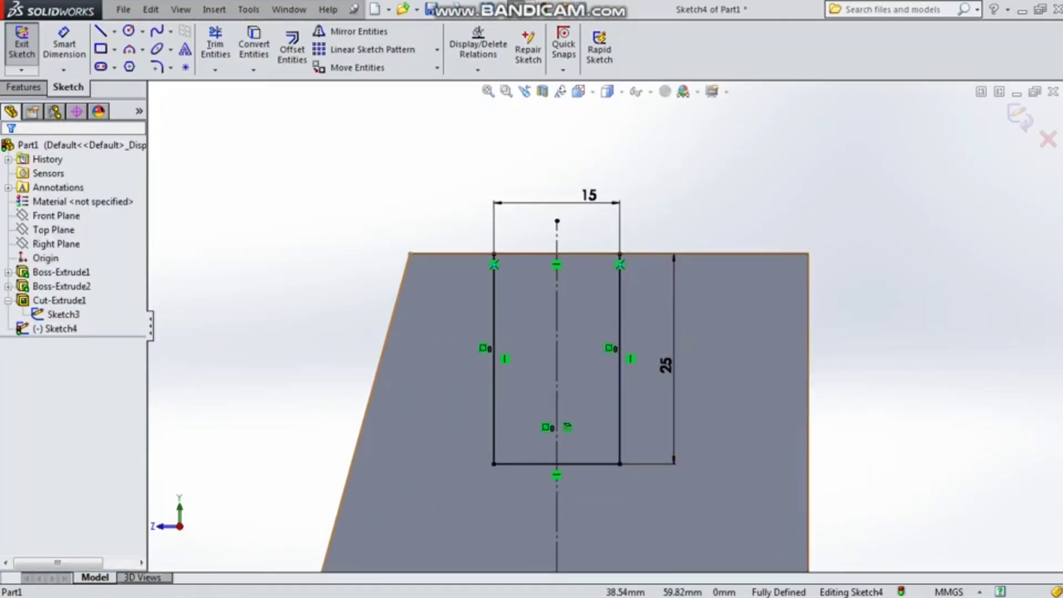
left_click(25, 87)
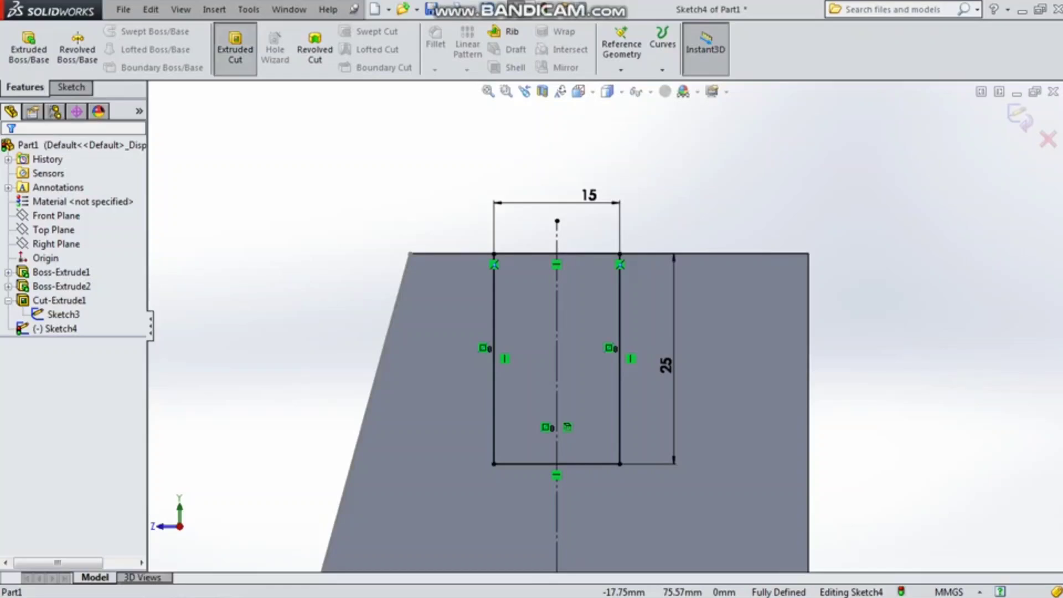
left_click(234, 50)
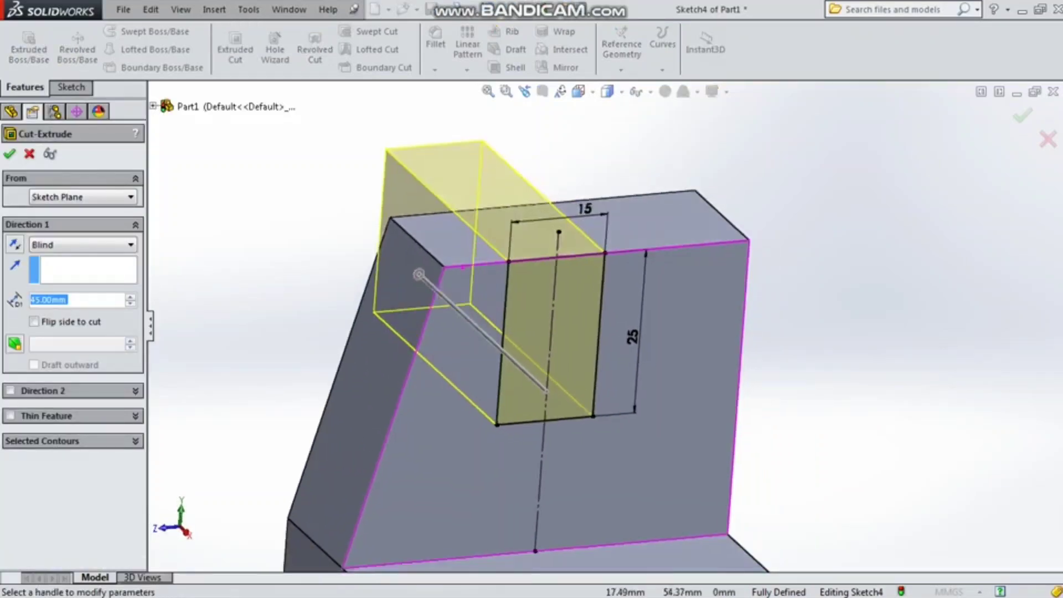
left_click(83, 244)
left_click(54, 269)
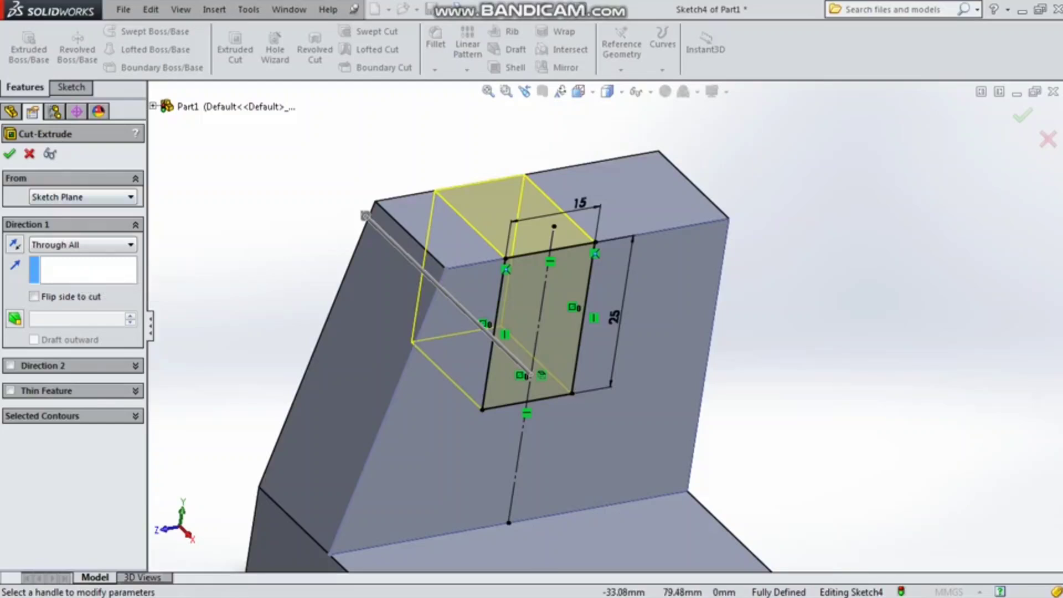
key("Return")
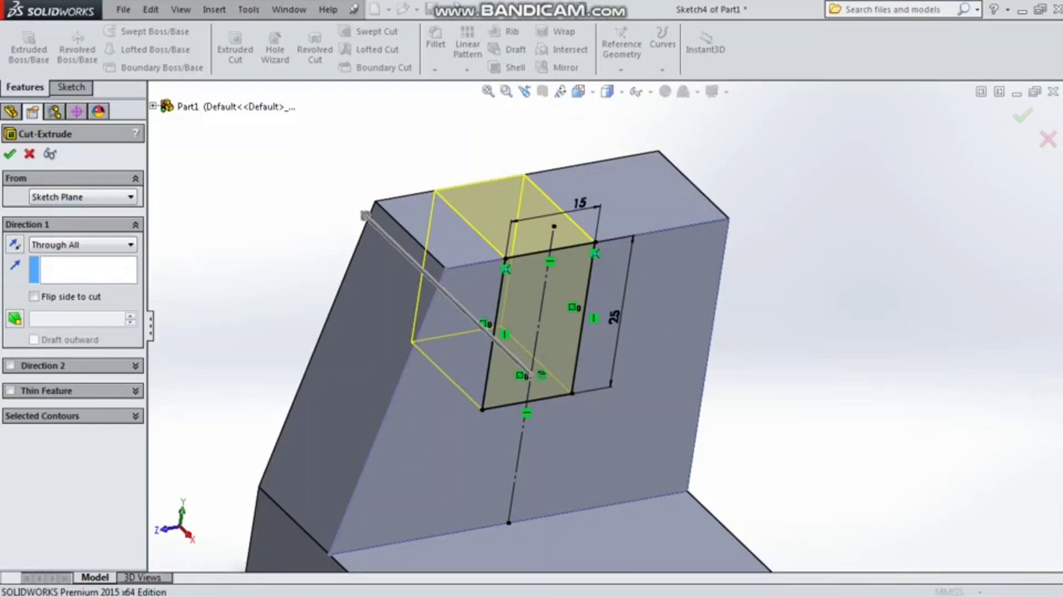
key("Escape")
scroll(587, 335, "up", 3)
middle_click_drag(443, 339, 382, 338)
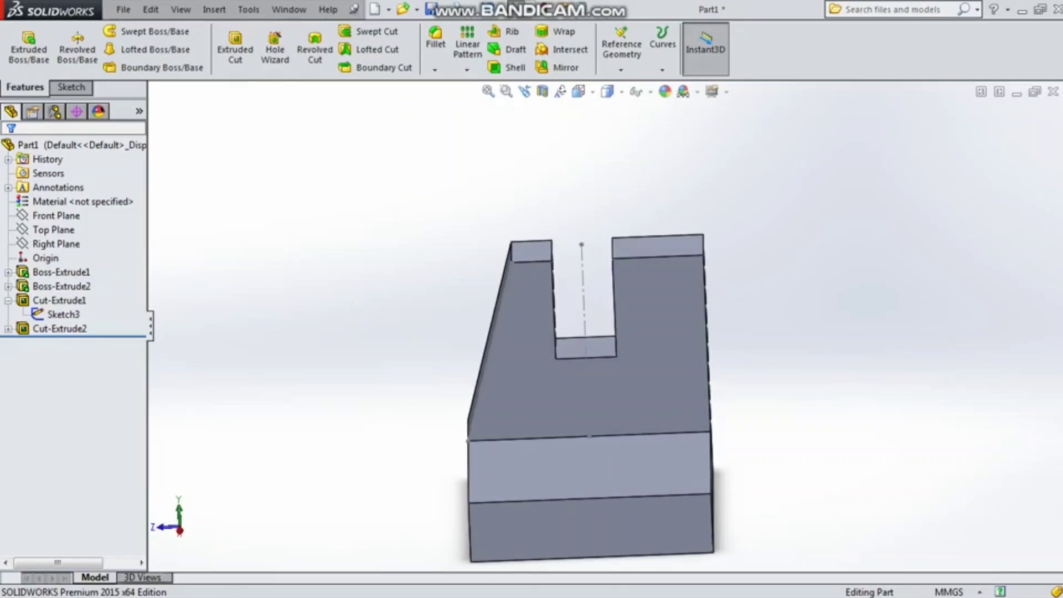
scroll(741, 216, "down", 2)
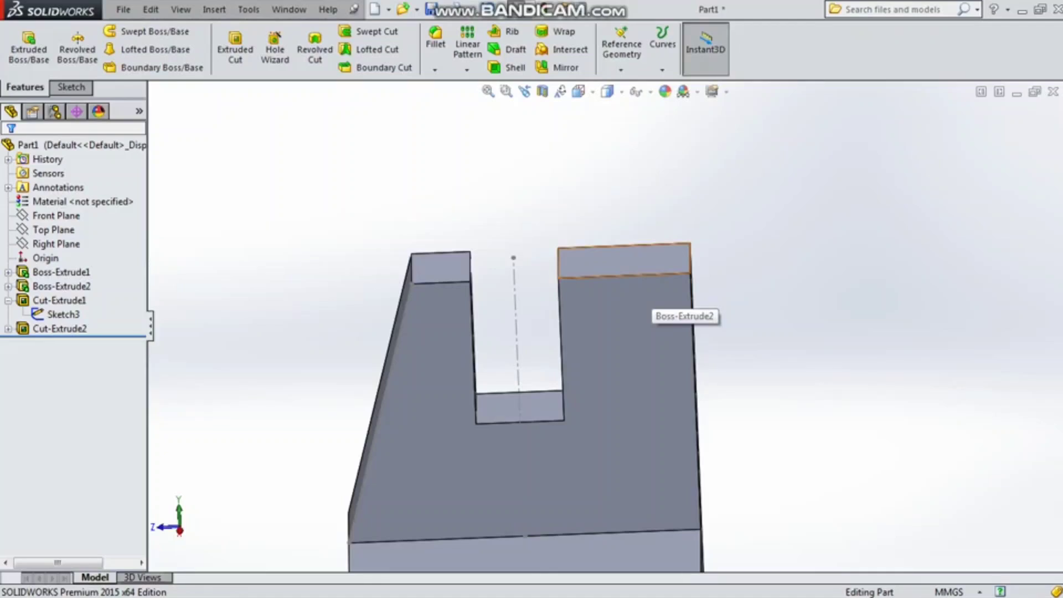
scroll(606, 324, "up", 6)
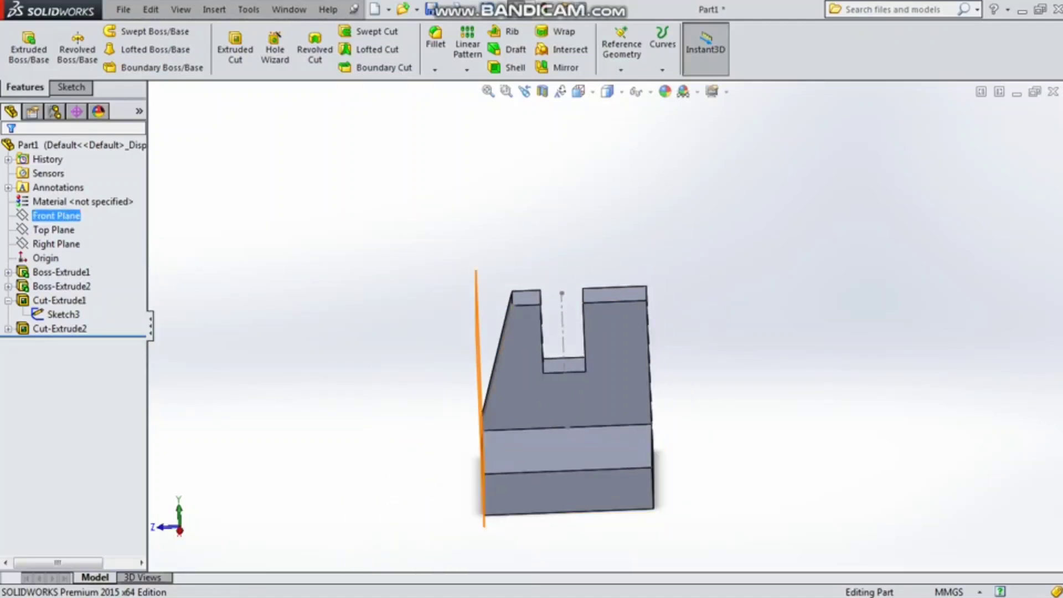
left_click(56, 215)
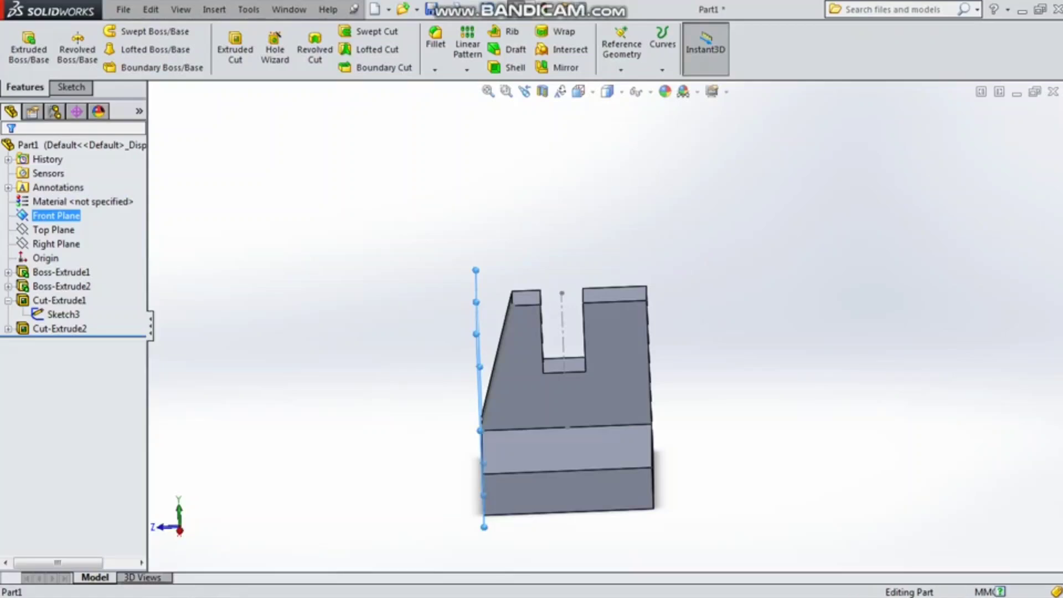
middle_click_drag(565, 387, 589, 388)
key("Escape")
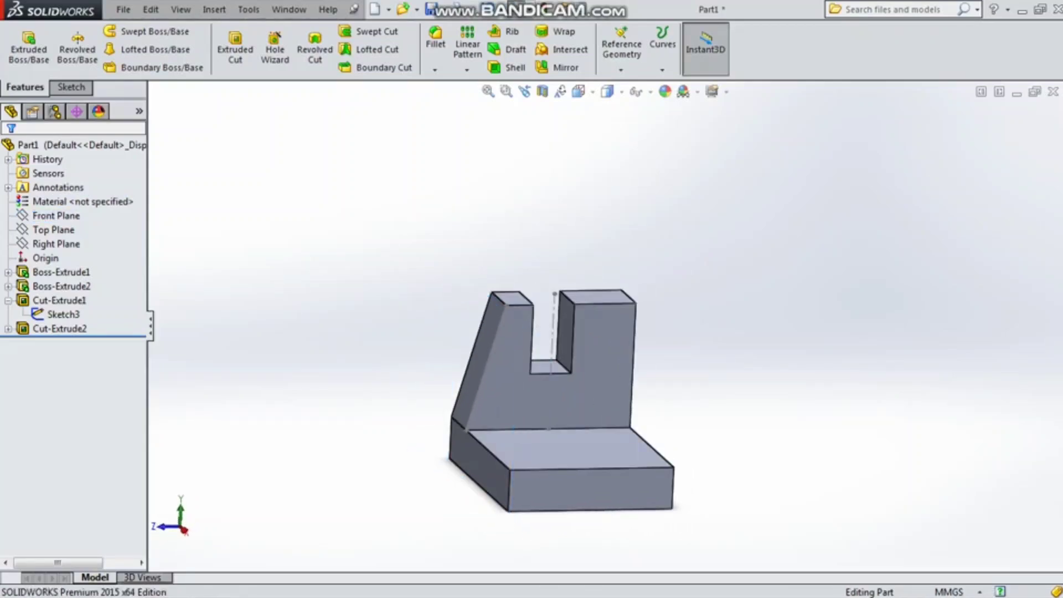
Create a reference plane midway between the two opposite side faces of the bracket's base
left_click(621, 69)
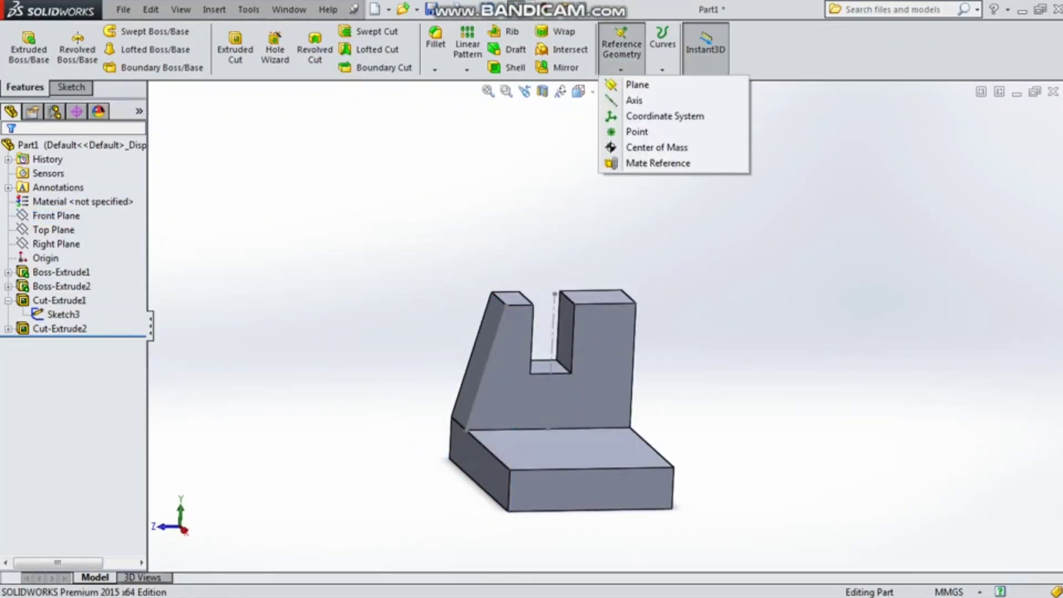
left_click(637, 84)
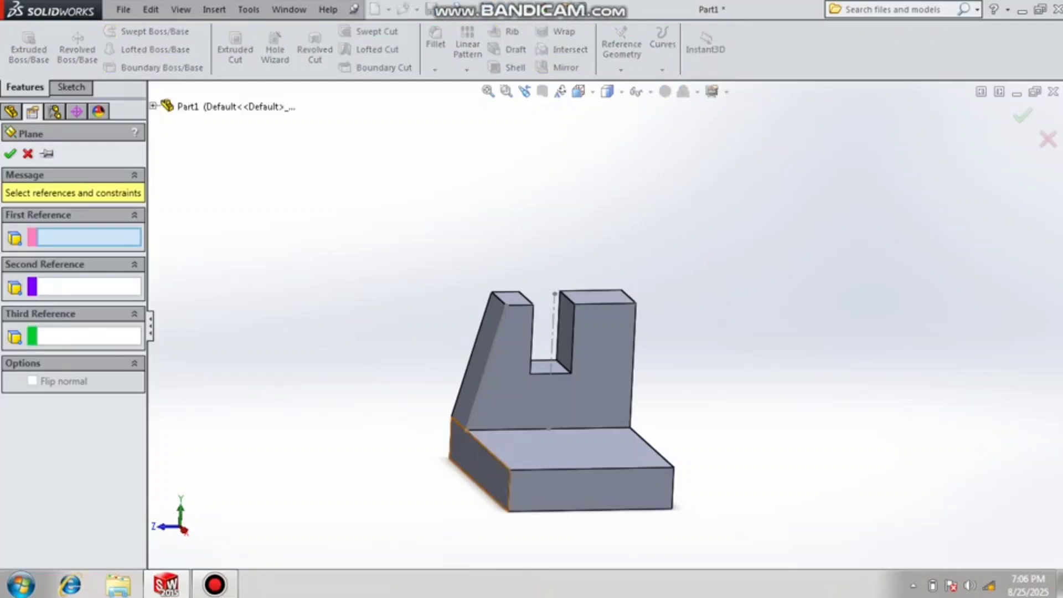
left_click(486, 471)
middle_click_drag(731, 454, 653, 454)
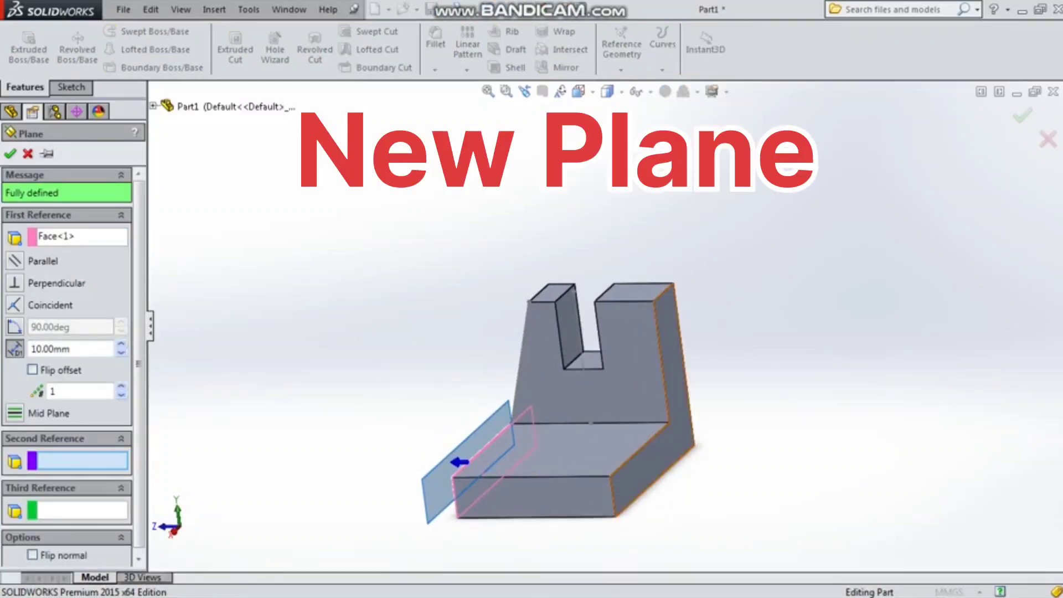
left_click(676, 382)
middle_click_drag(676, 382, 804, 380)
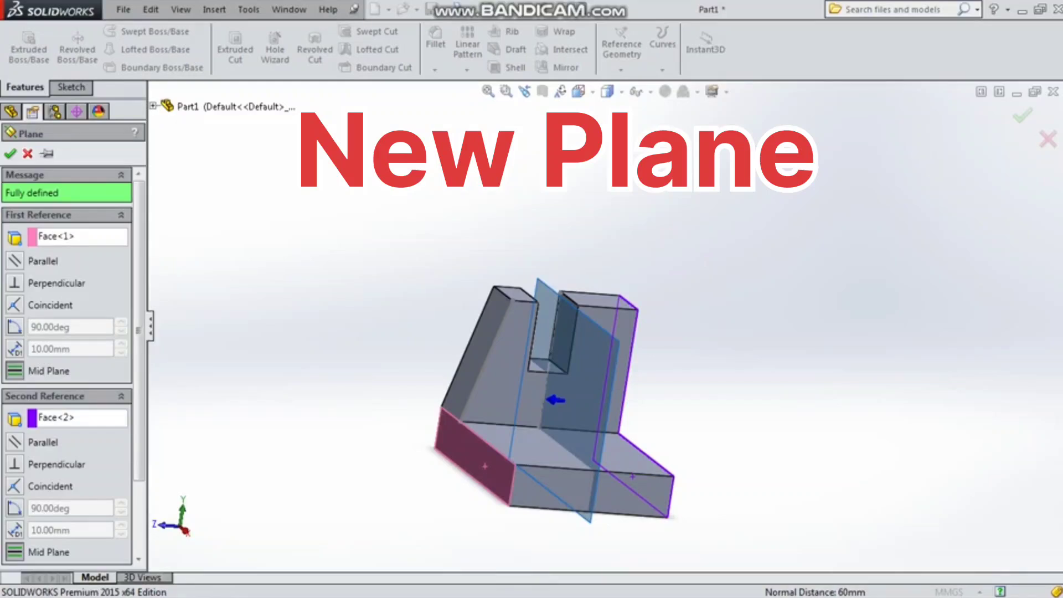
left_click(10, 153)
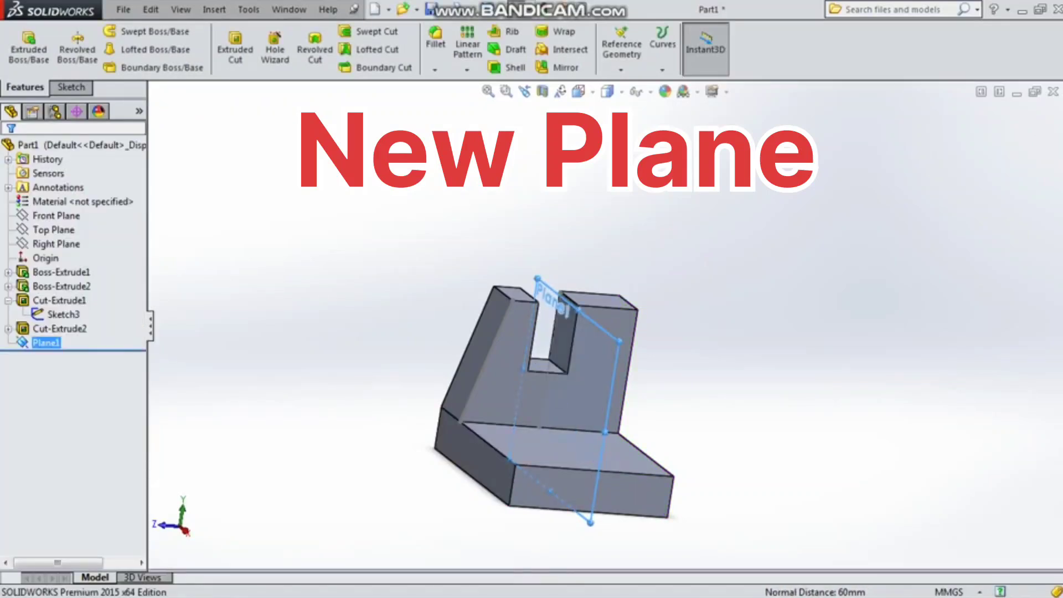
key("Escape")
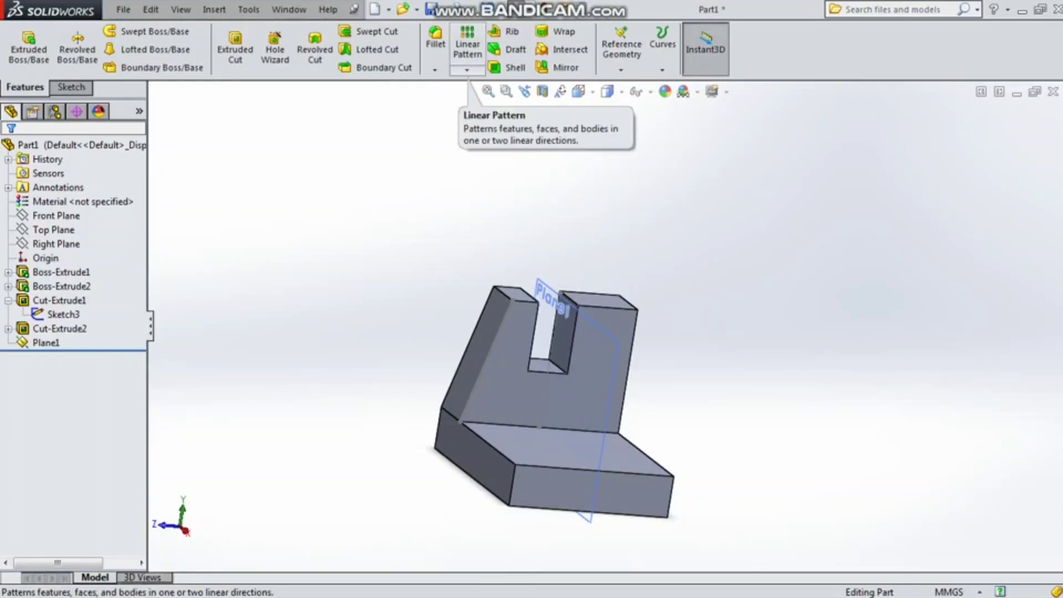
Mirror the wall's slanted taper cut about the mid plane to the opposite side of the upright wall
left_click(467, 70)
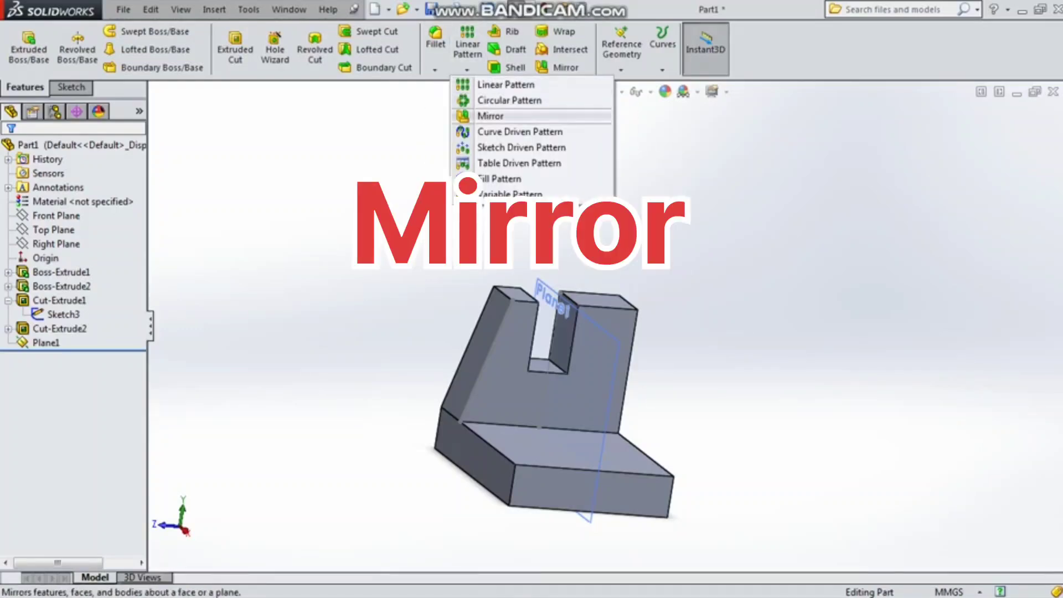
left_click(490, 116)
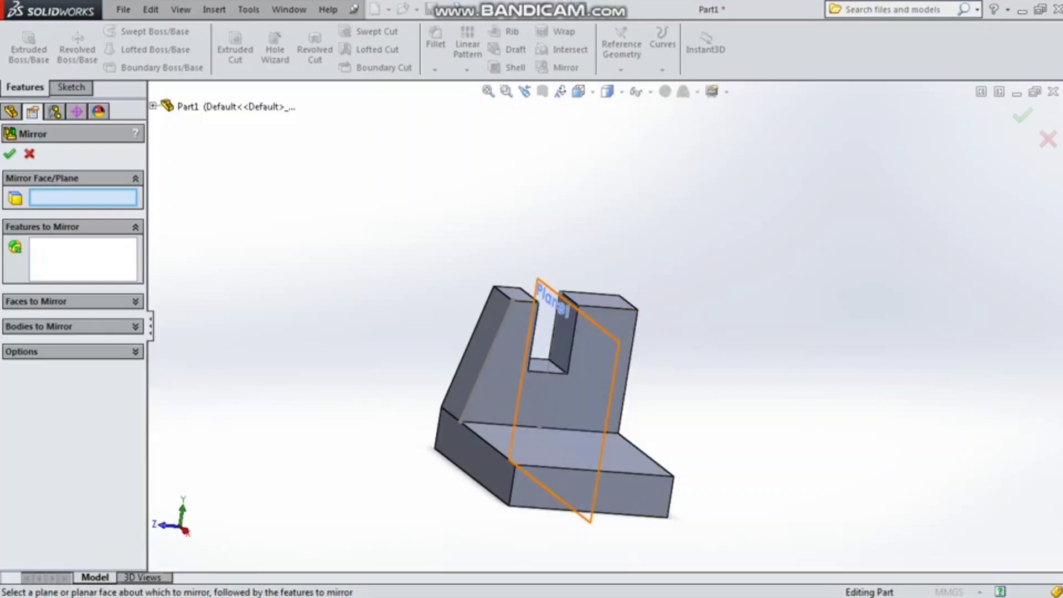
left_click(617, 351)
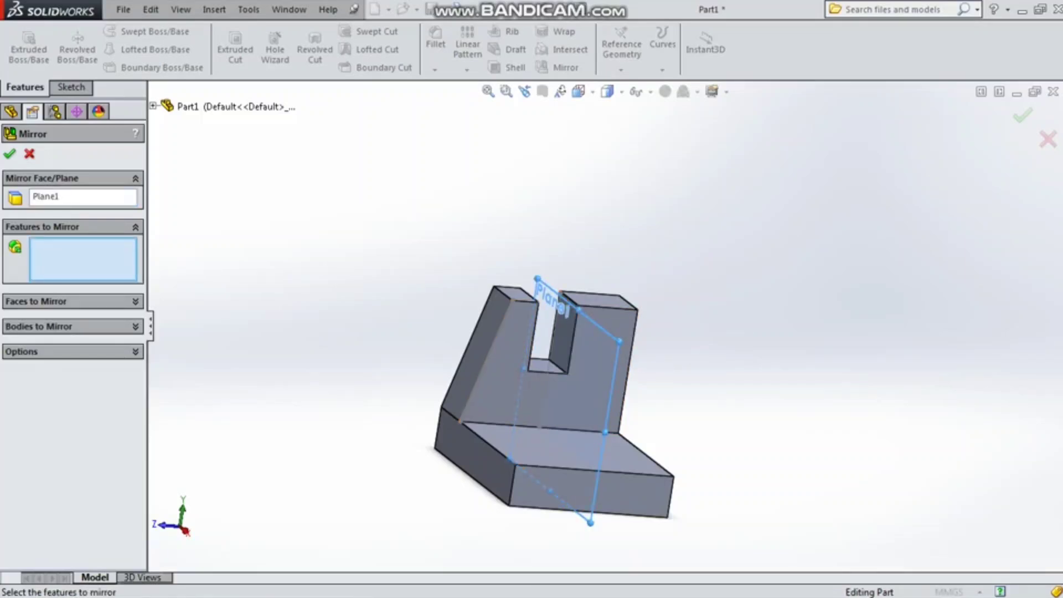
scroll(339, 301, "down", 3)
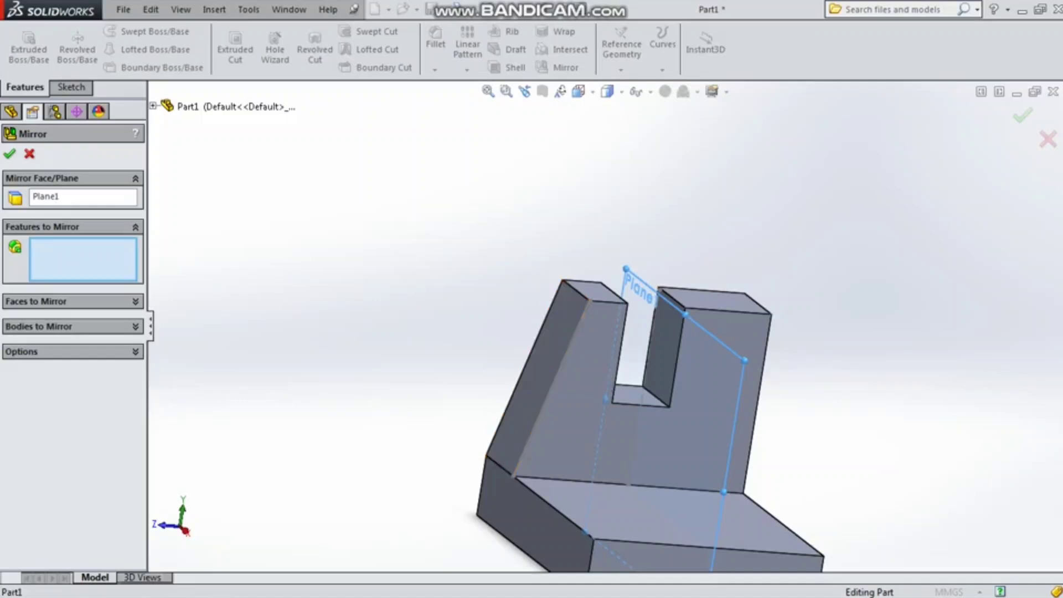
left_click(547, 348)
middle_click_drag(609, 360, 540, 361)
scroll(903, 327, "down", 1)
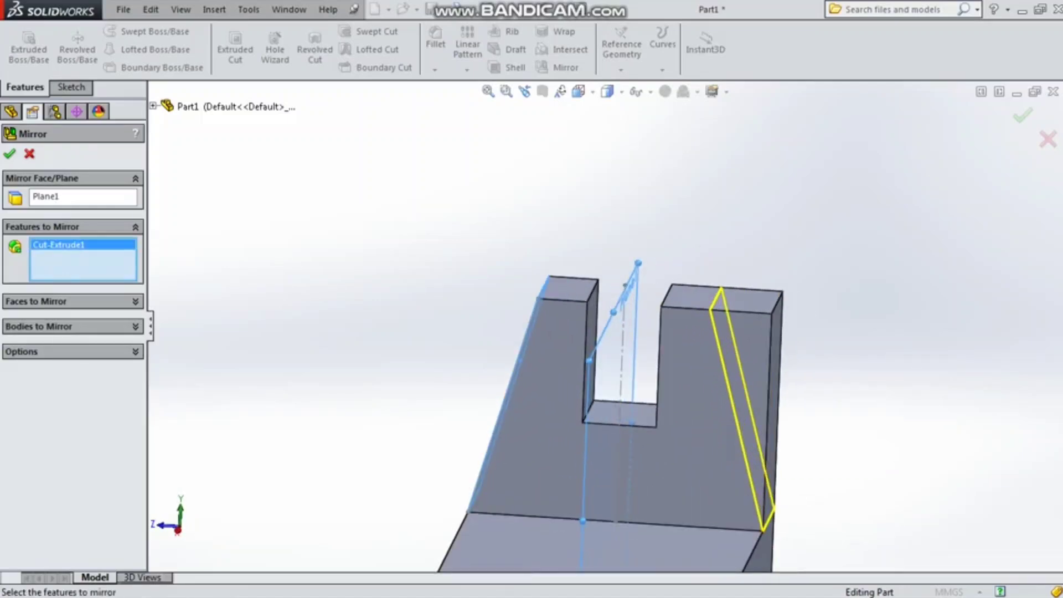
key("Return")
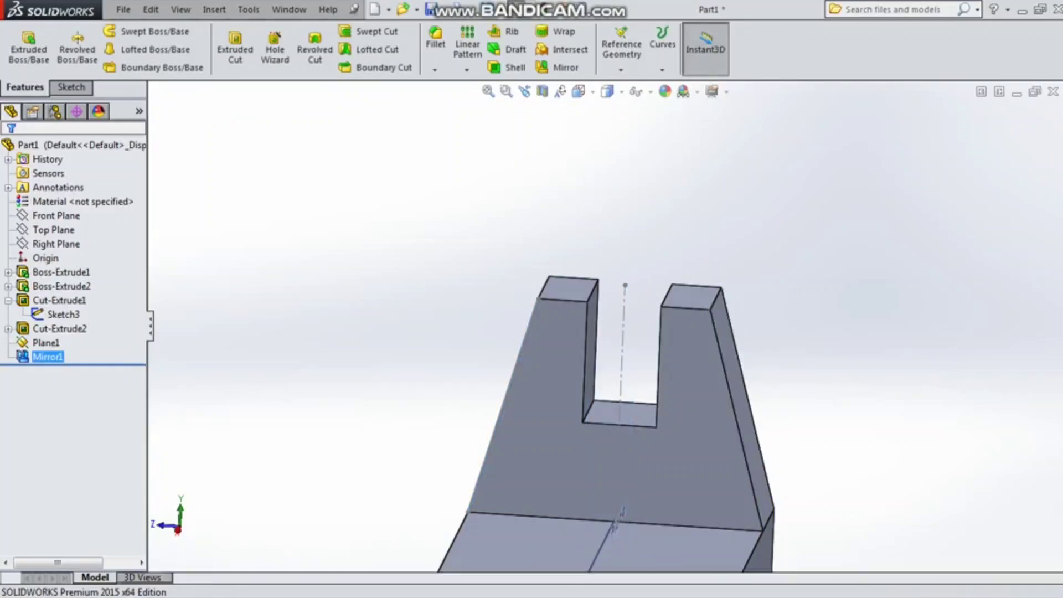
Hide the centerline sketch of the taper cut and the mid reference plane
scroll(607, 331, "up", 3)
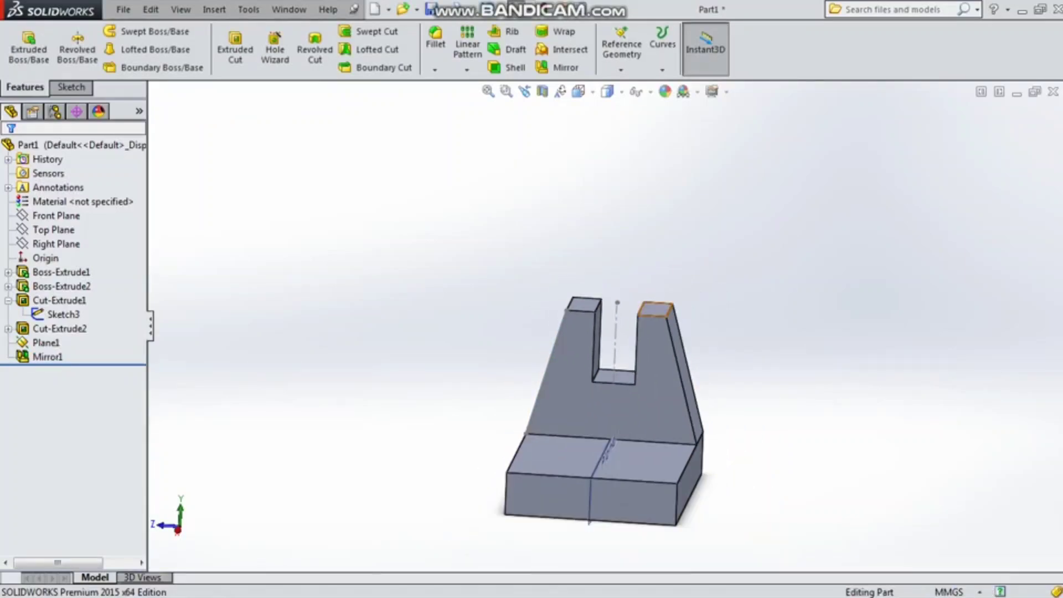
scroll(653, 331, "down", 3)
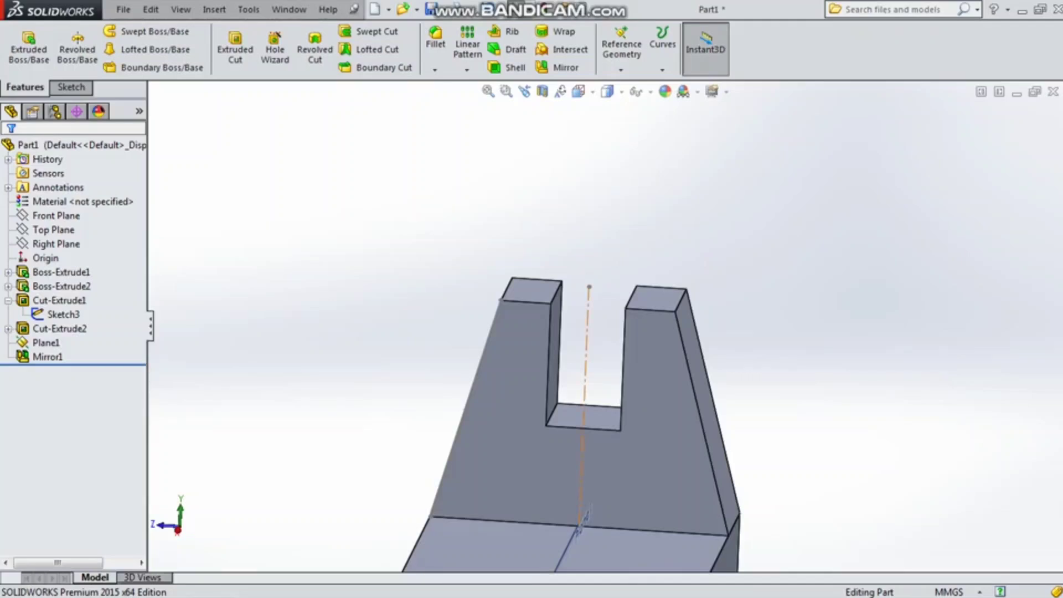
right_click(588, 294)
left_click(599, 278)
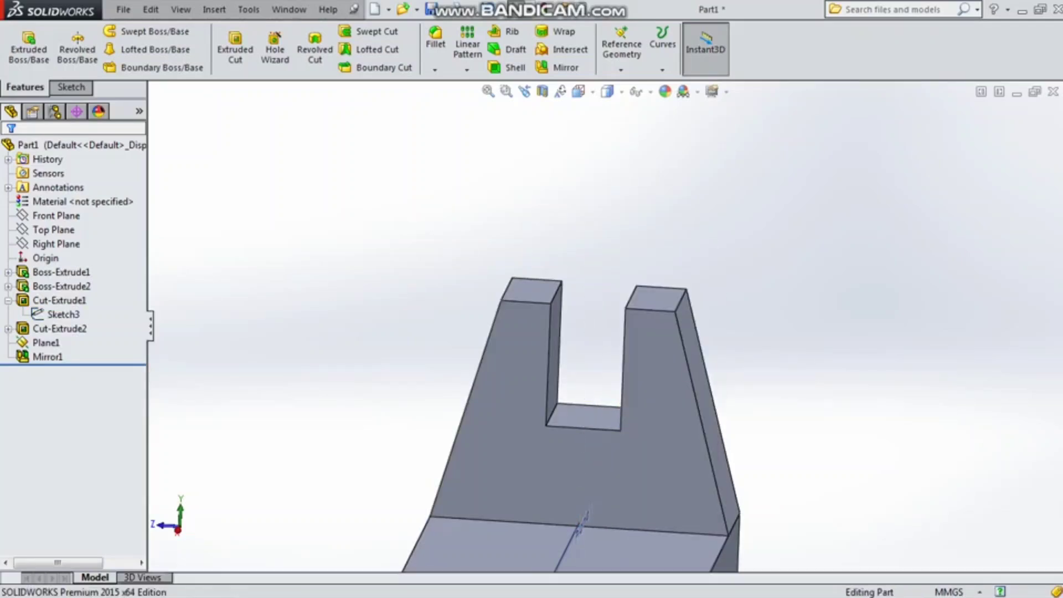
scroll(609, 331, "up", 3)
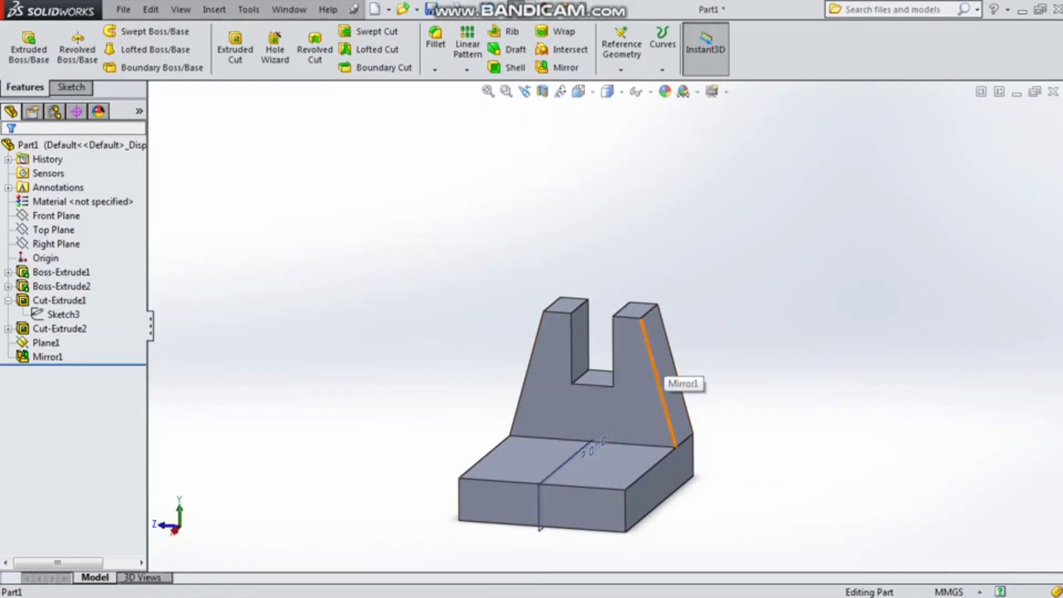
right_click(581, 452)
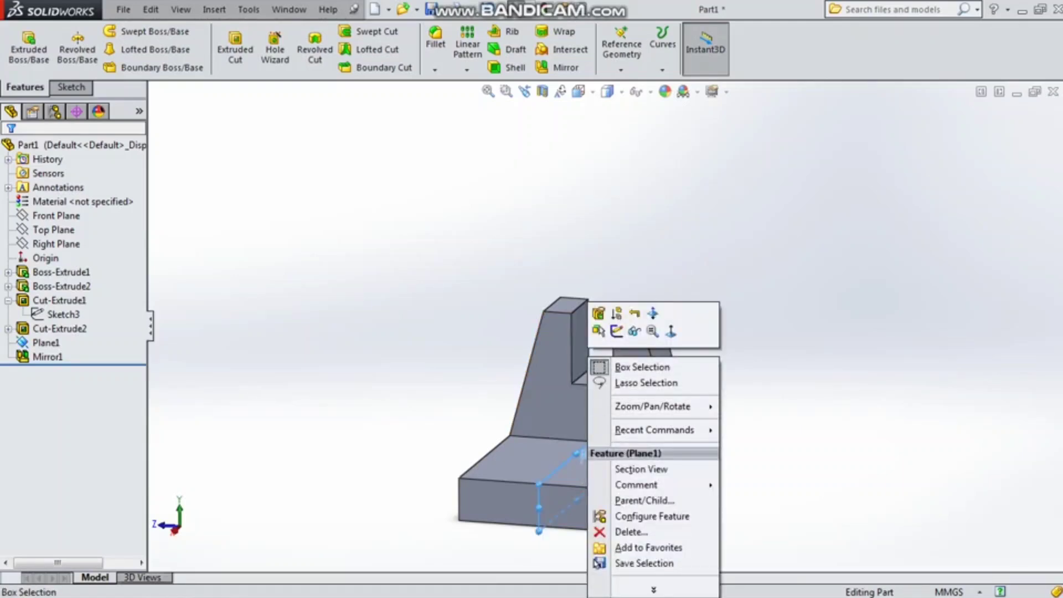
left_click(634, 331)
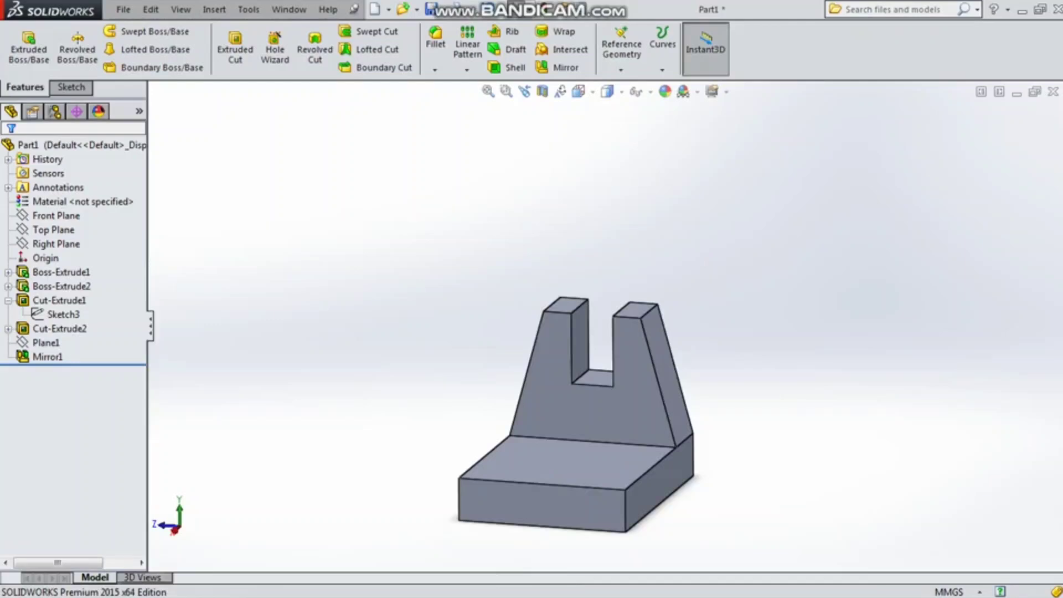
Start a sketch on the base's upper face, view it face-on, and draw a circle with a radius of about 5.4 mm
mouse_move(576, 388)
middle_mouse_down()
mouse_move(642, 387)
mouse_move(604, 387)
mouse_move(595, 410)
middle_mouse_up()
scroll(587, 302, "up", 3)
scroll(632, 413, "down", 2)
left_click(598, 391)
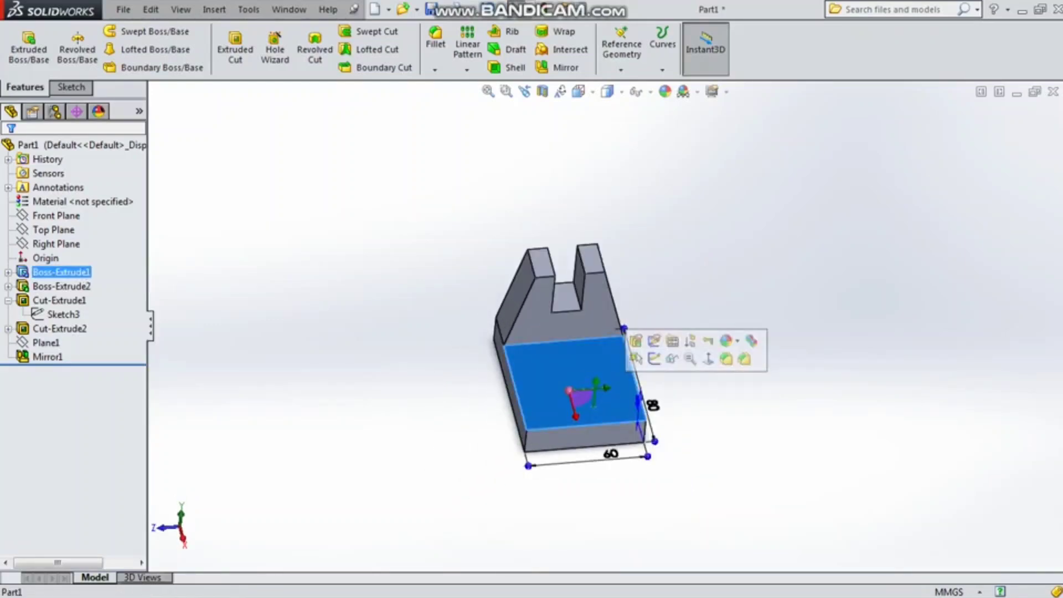
left_click(654, 359)
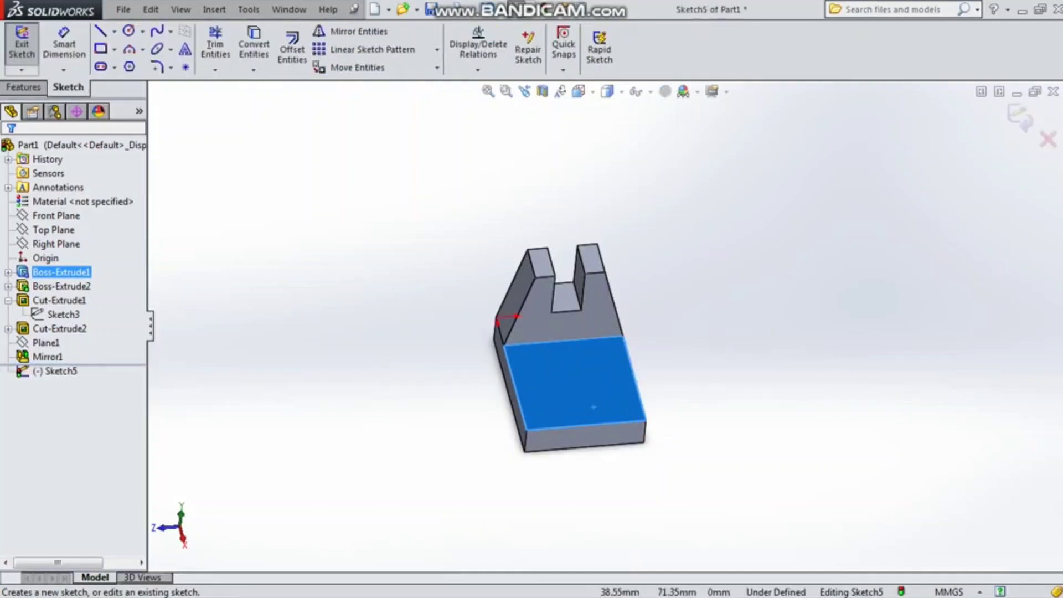
left_click(579, 91)
key("ctrl+8")
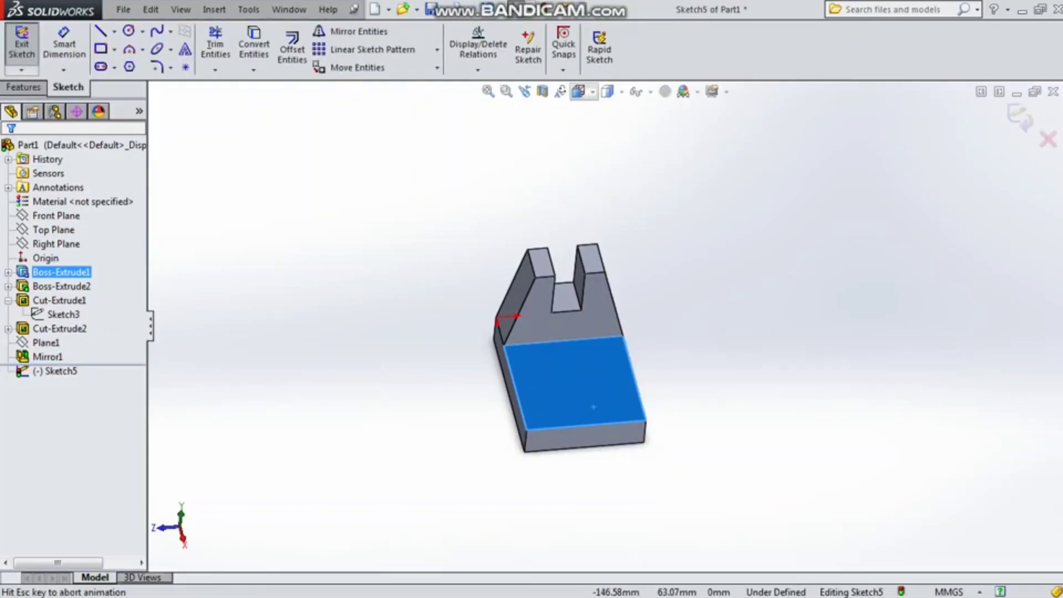
key("c")
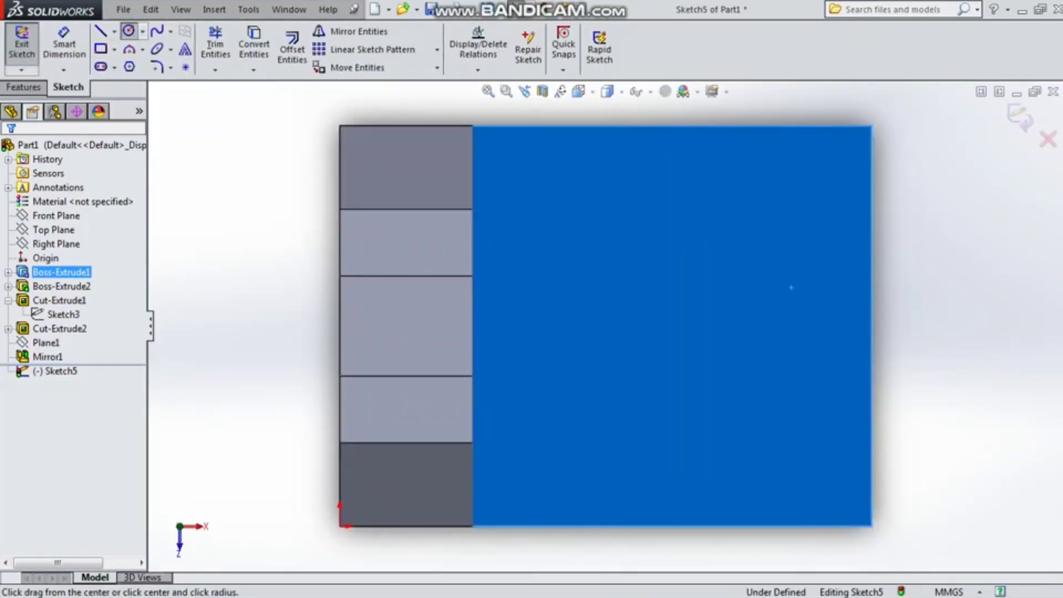
left_click_drag(692, 251, 725, 277)
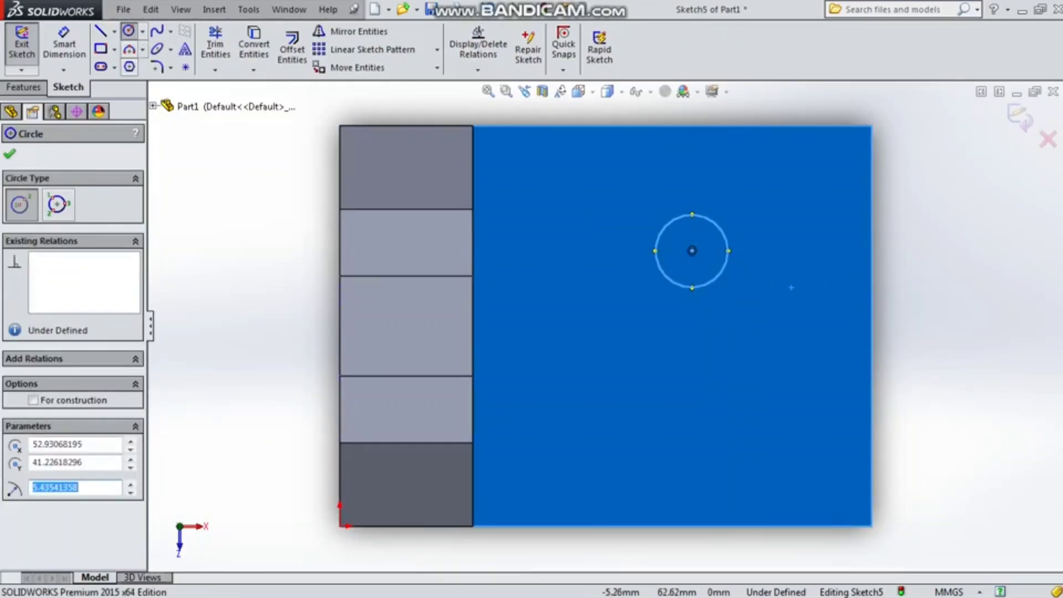
Draw a horizontal centerline from the midpoint of the base's outer edge toward the upright wall
left_click(114, 31)
left_click(132, 61)
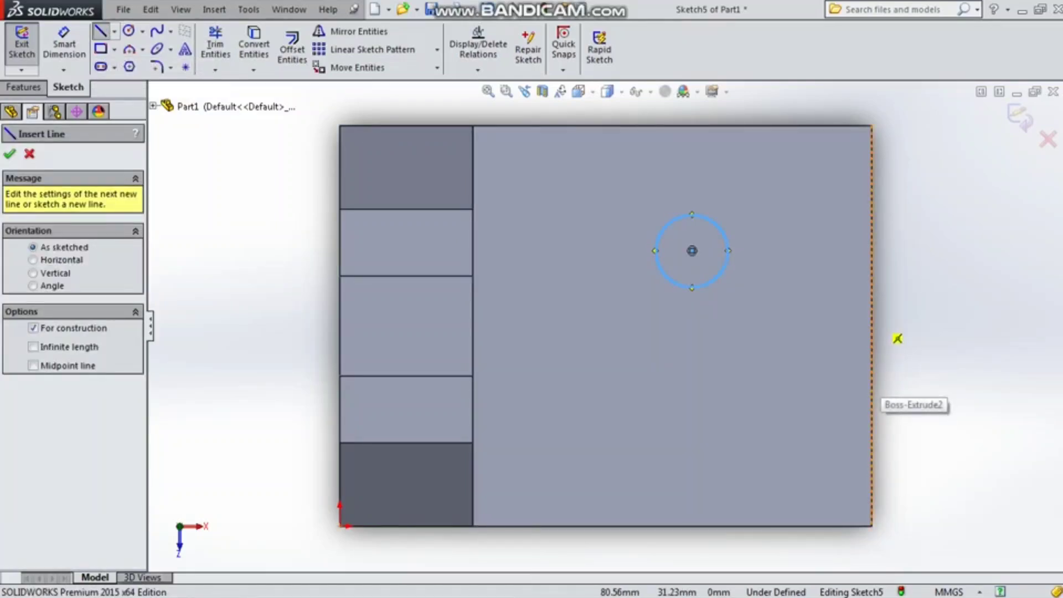
left_click(871, 326)
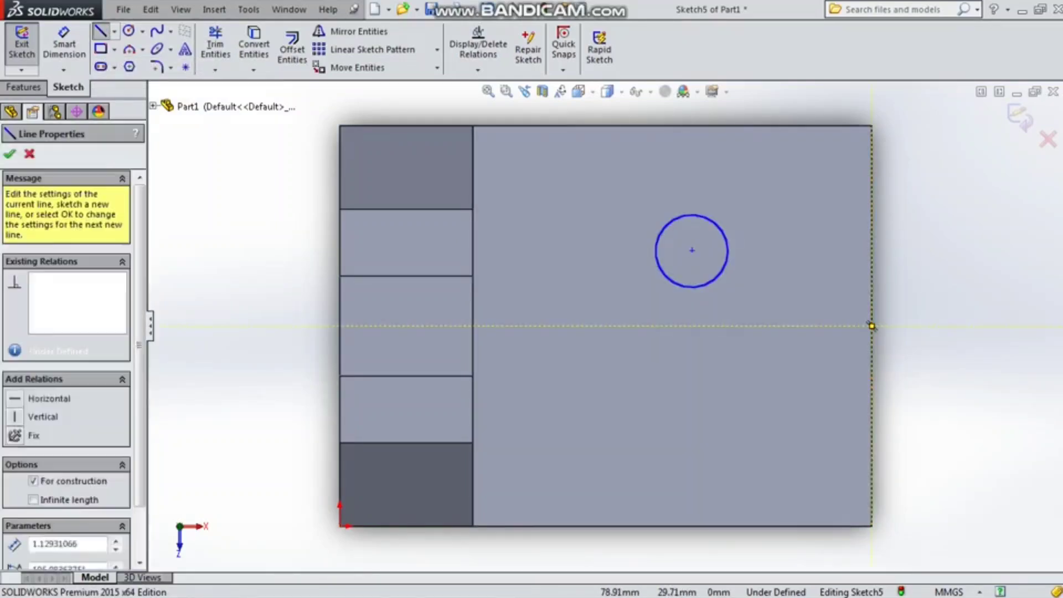
left_click(501, 326)
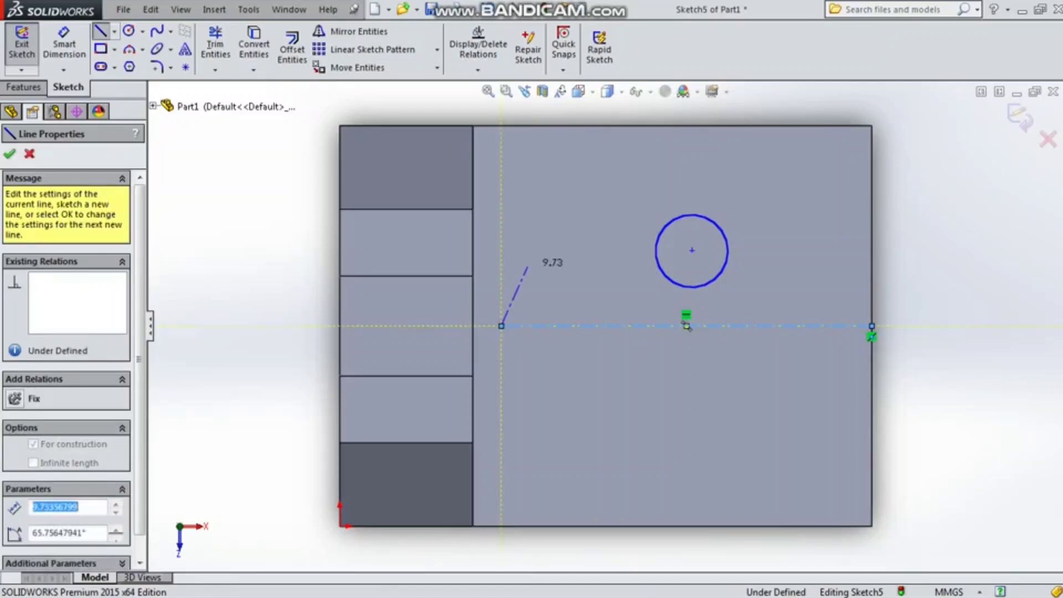
double_click(529, 266)
right_click(527, 266)
left_click(558, 277)
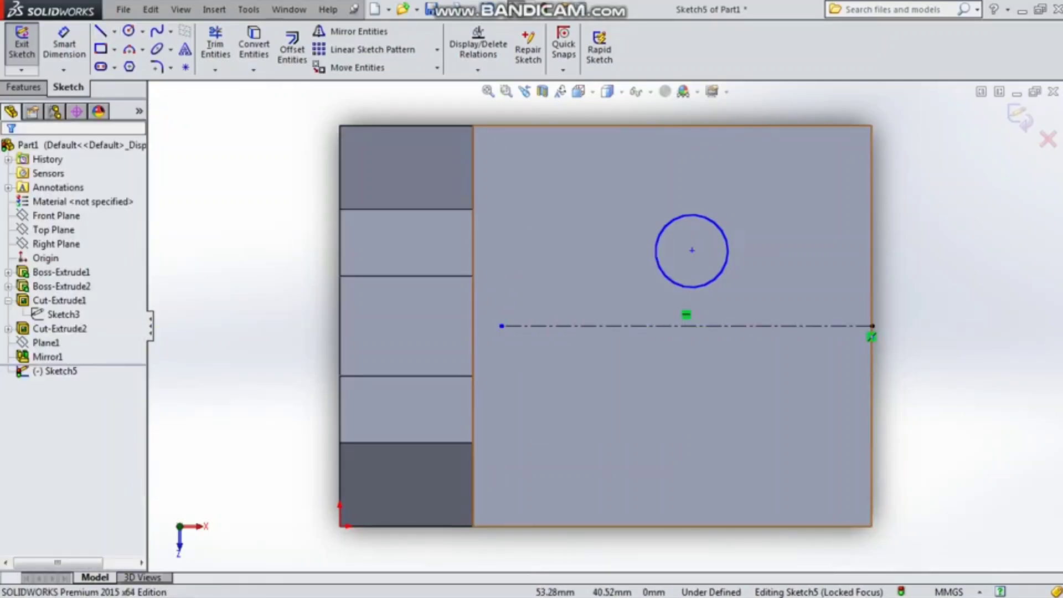
Move the circle's center onto the horizontal centerline, at about X 55.6 mm and Y 30 mm, away from the line's midpoint
left_click_drag(692, 251, 687, 326)
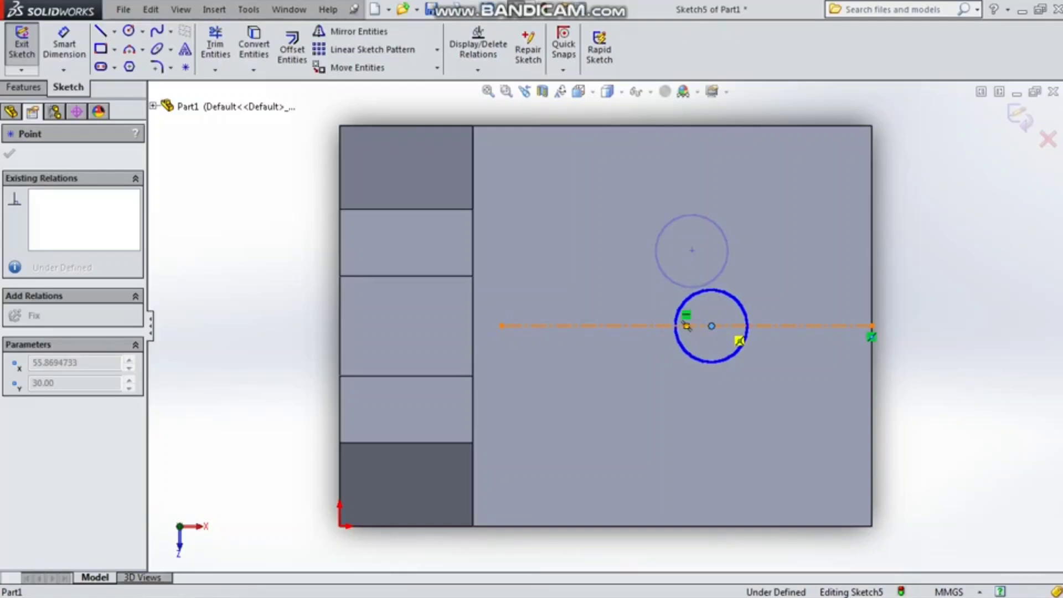
left_click_drag(687, 326, 710, 326)
scroll(606, 326, "up", 3)
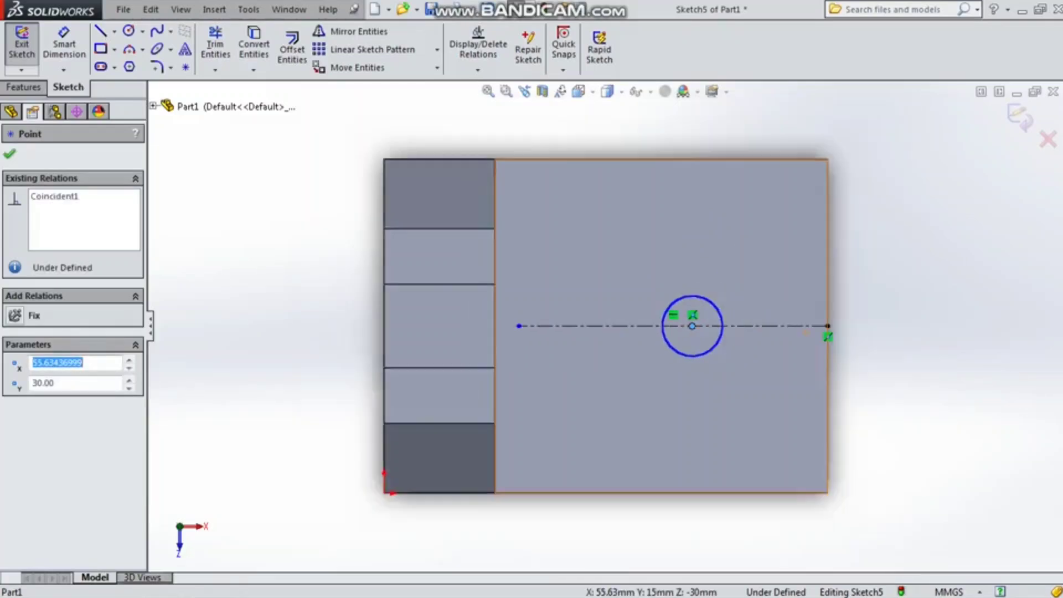
key("Escape")
Dimension the circle on the base's upper face with a diameter of 20 mm
scroll(777, 285, "down", 1)
left_click(64, 49)
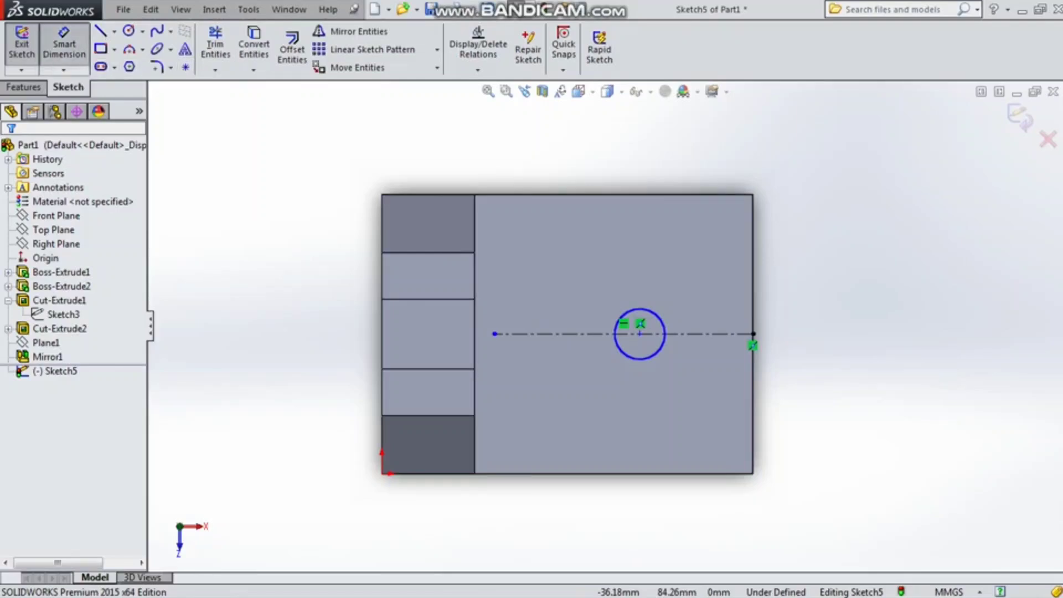
left_click(658, 317)
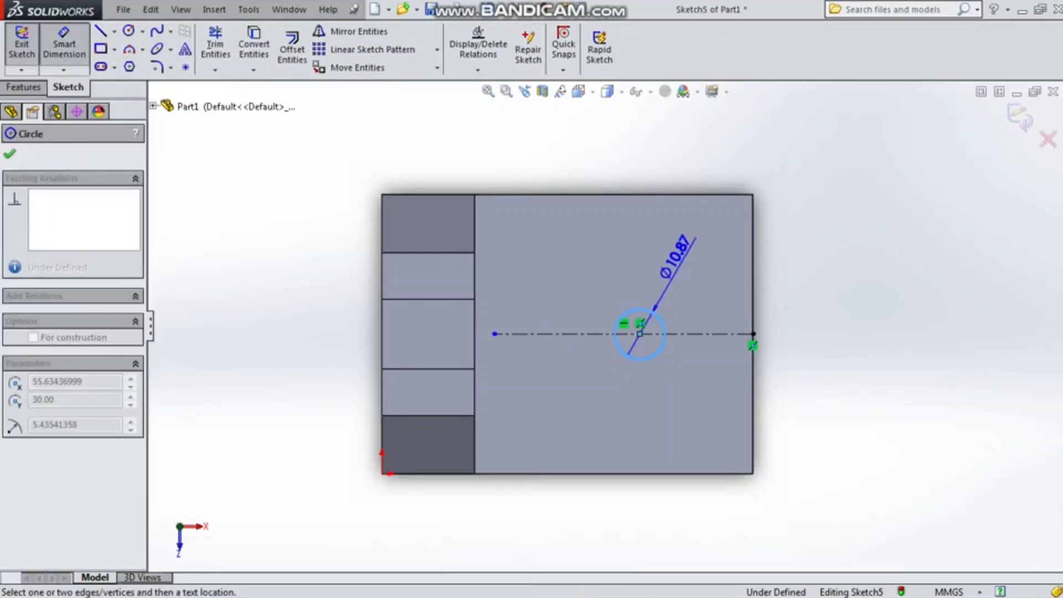
left_click(678, 239)
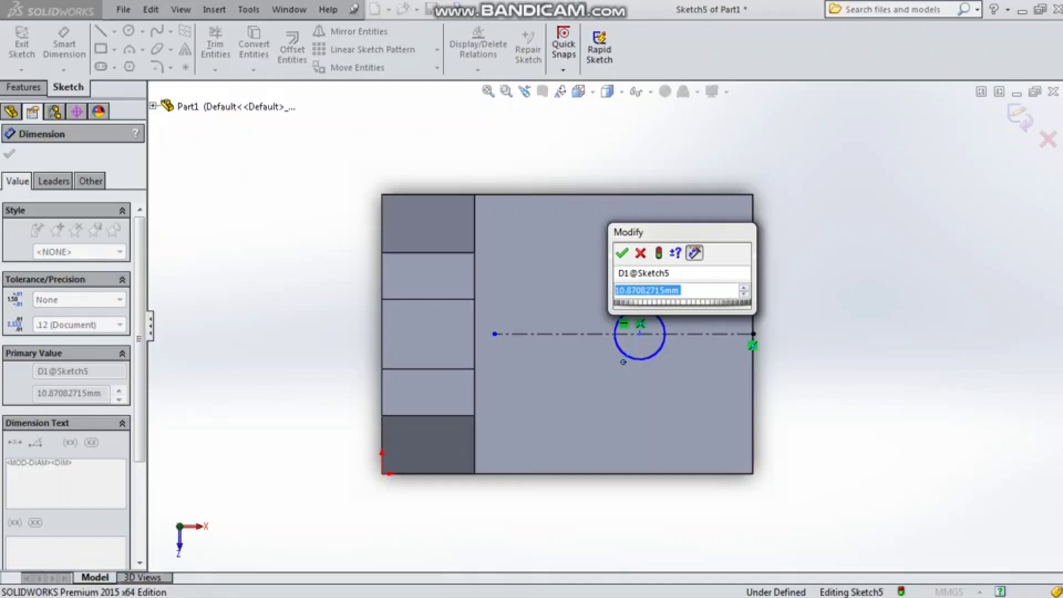
type("2")
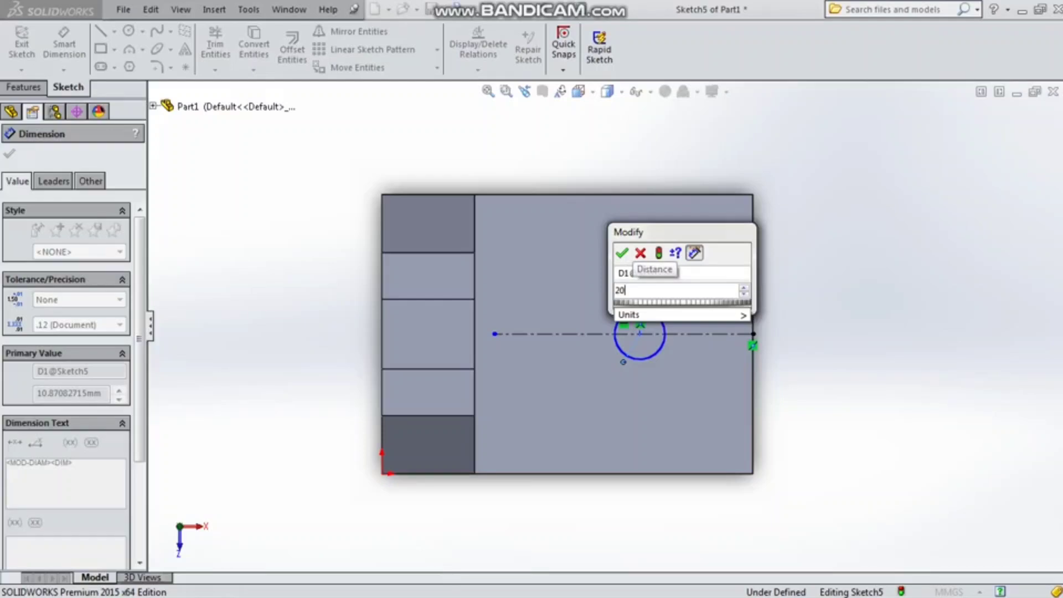
type("0")
key("Return")
key("Escape")
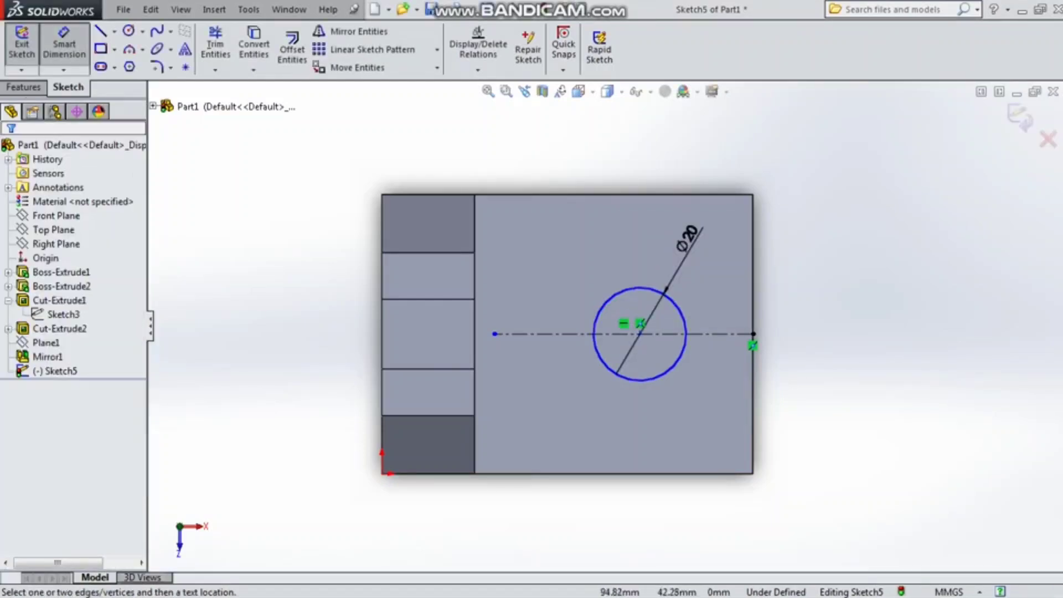
Dimension the distance from the circle's center to the base's outer edge as 30 mm
left_click(680, 311)
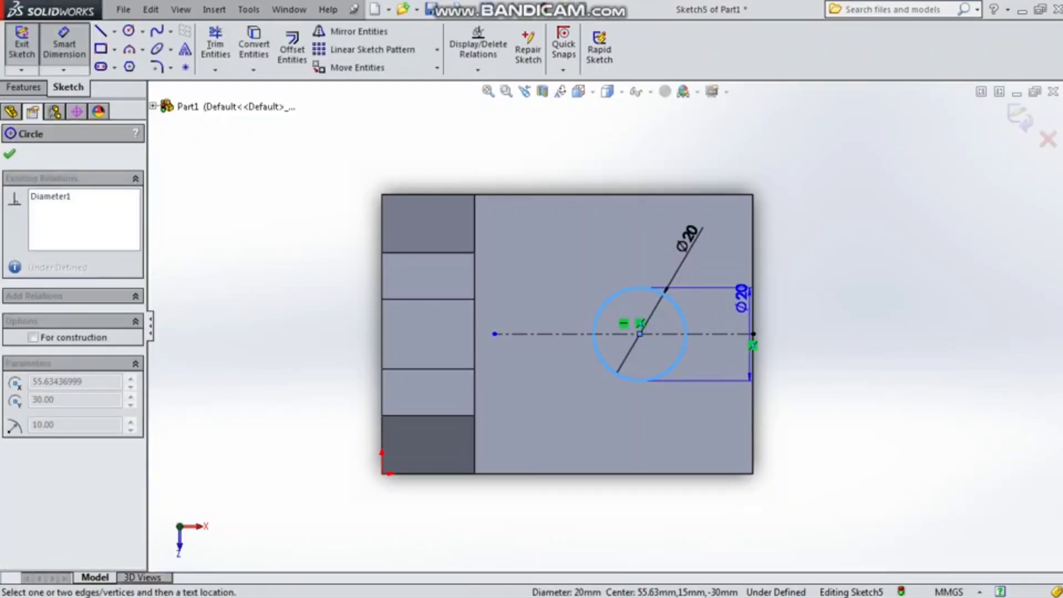
left_click(753, 334)
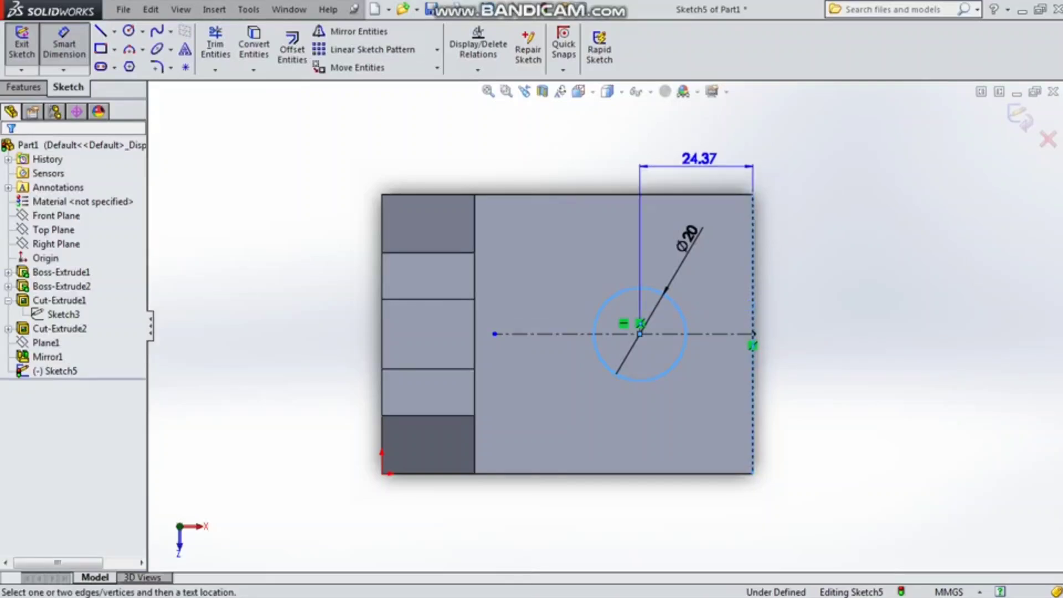
left_click(660, 130)
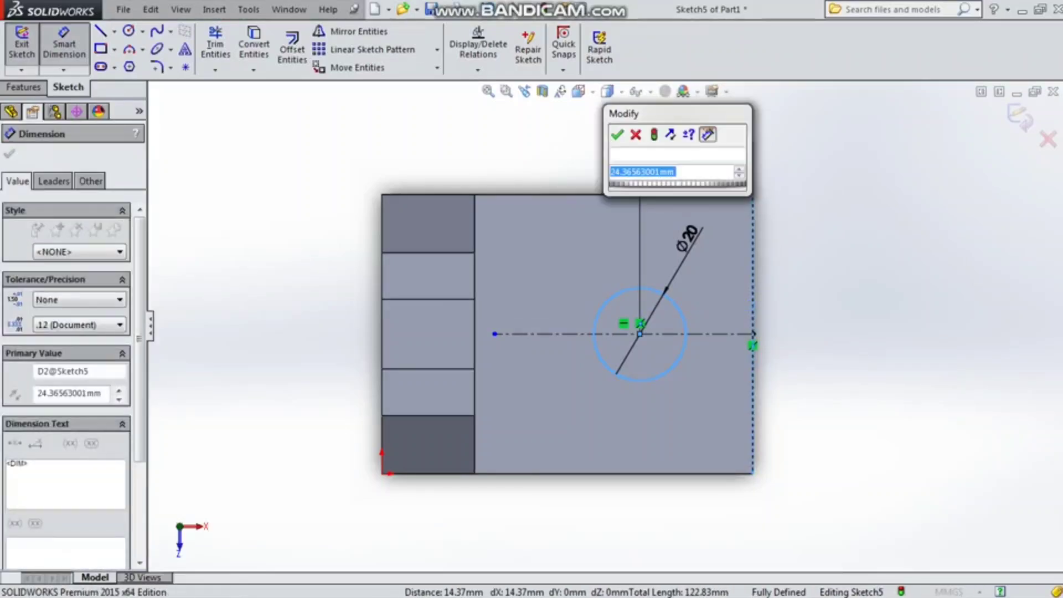
type("30")
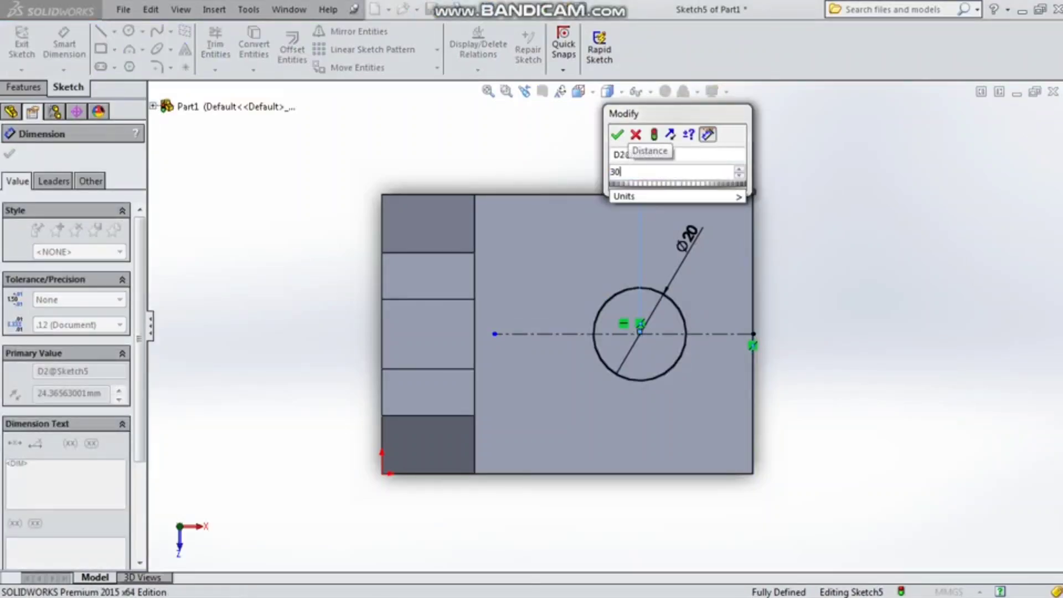
key("Return")
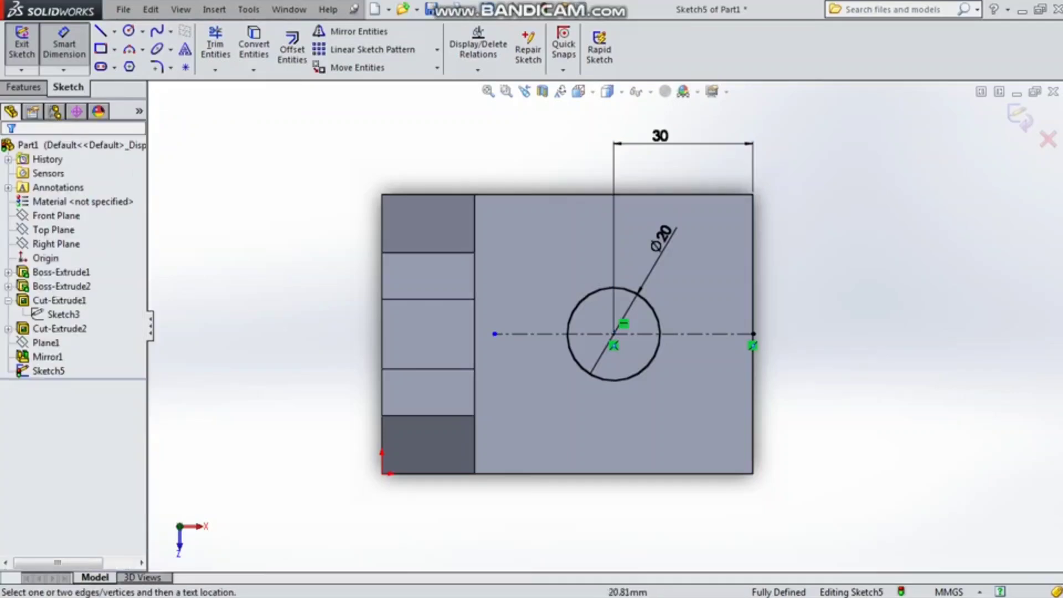
Cut the 20 mm circle through the base with an Extruded Cut using the Through All end condition
left_click(23, 87)
left_click(234, 49)
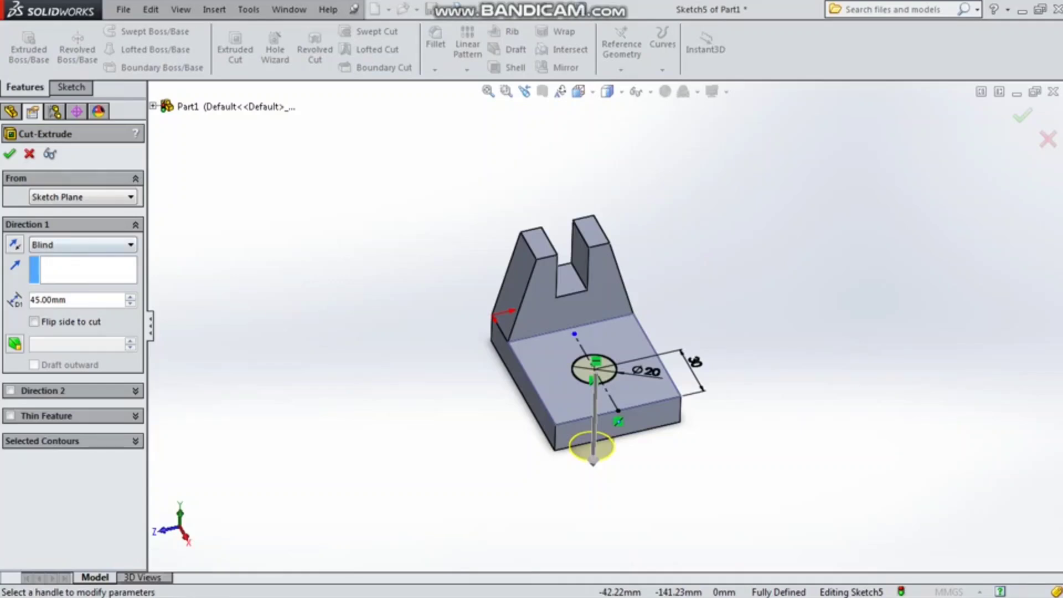
left_click(83, 245)
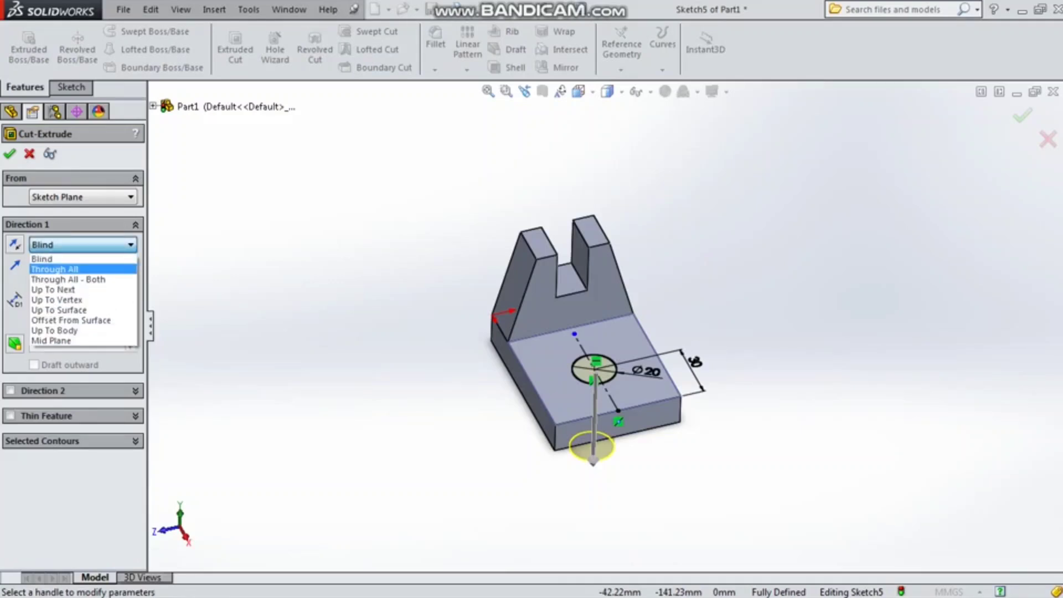
left_click(54, 269)
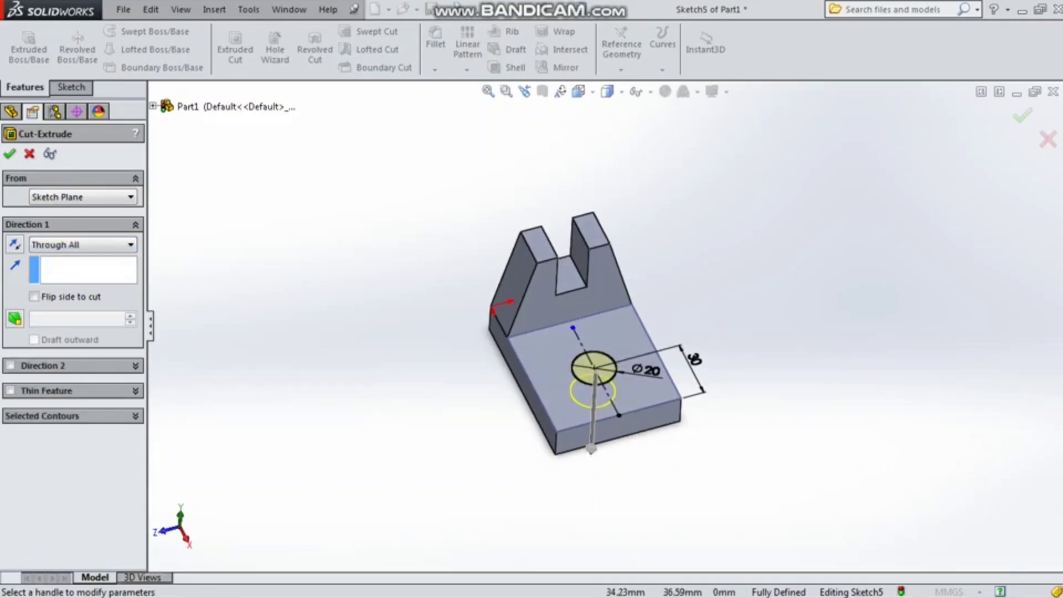
scroll(655, 384, "down", 3)
mouse_move(577, 435)
middle_mouse_down()
mouse_move(540, 459)
mouse_move(578, 430)
mouse_move(569, 437)
middle_mouse_up()
key("Return")
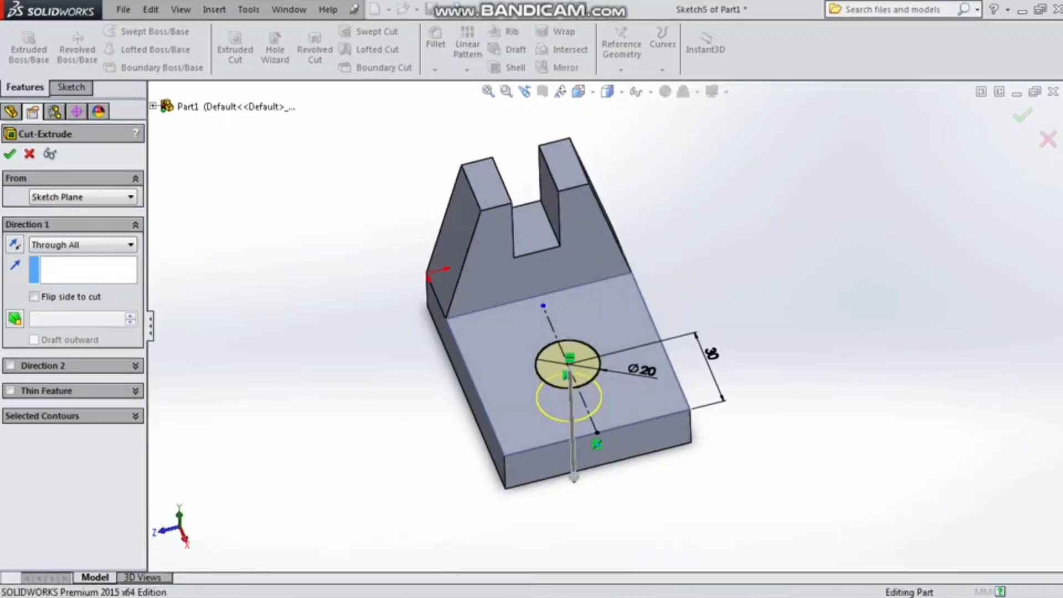
Inspect the through hole up close and the whole bracket from different angles
scroll(476, 397, "down", 3)
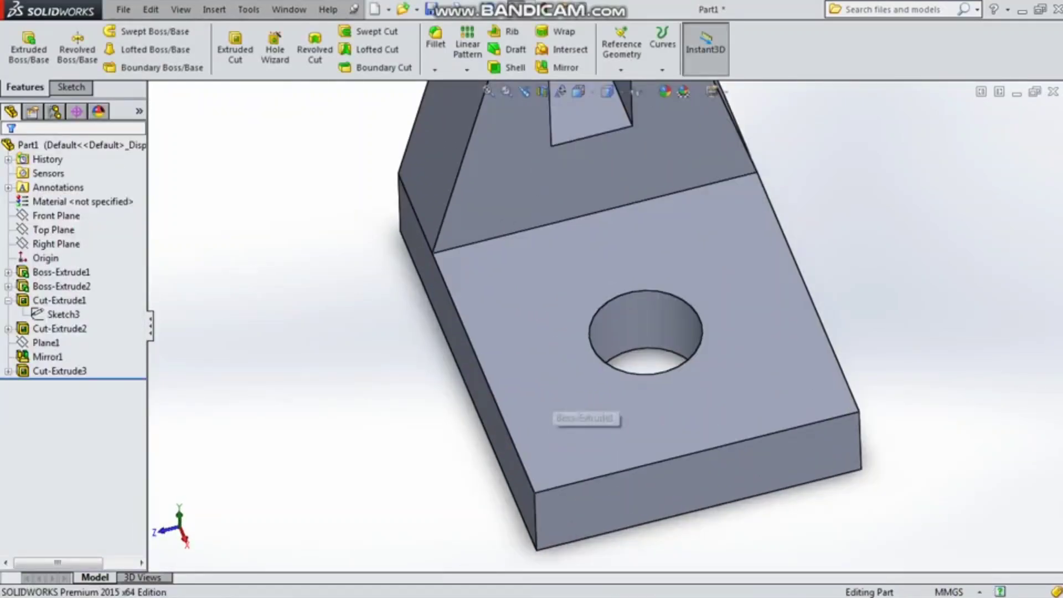
scroll(545, 396, "up", 2)
middle_click_drag(617, 398, 606, 326)
scroll(606, 326, "up", 3)
mouse_move(540, 443)
middle_mouse_down()
mouse_move(547, 481)
mouse_move(482, 471)
mouse_move(573, 487)
middle_mouse_up()
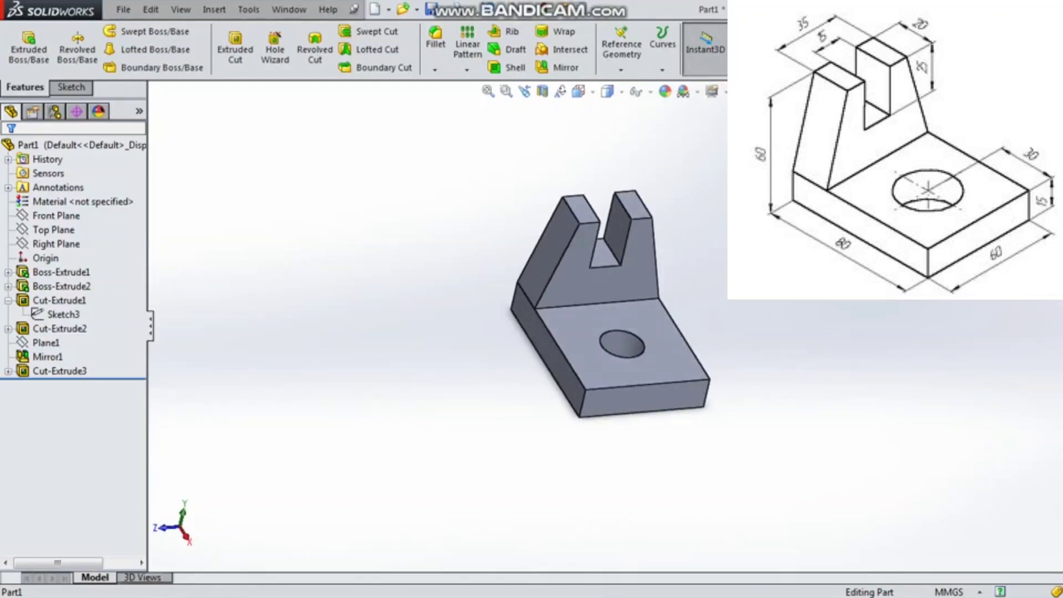
scroll(611, 321, "up", 2)
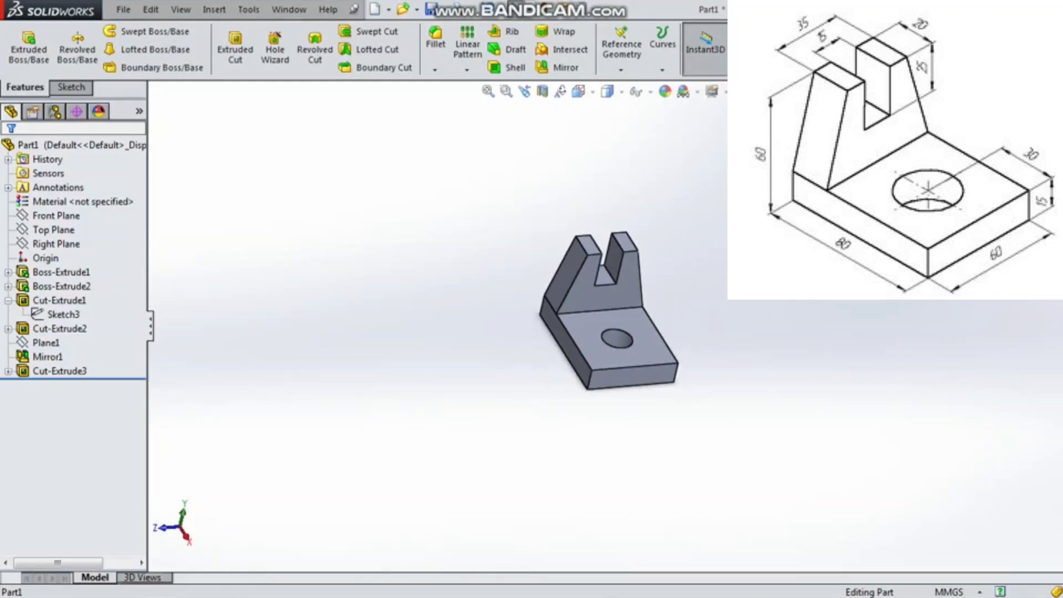